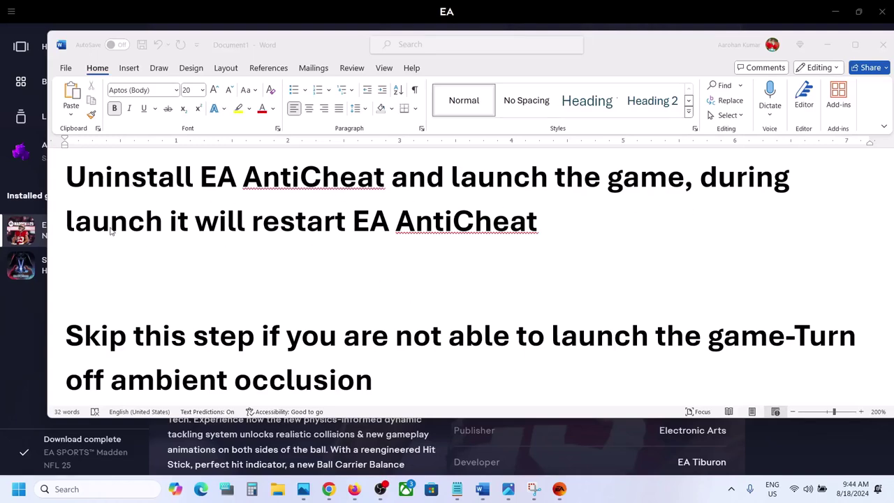
Minimize the Word notes and open Madden NFL 25's install folder from its EA app properties.
{"action": "left_click", "coordinate": [827, 44]}
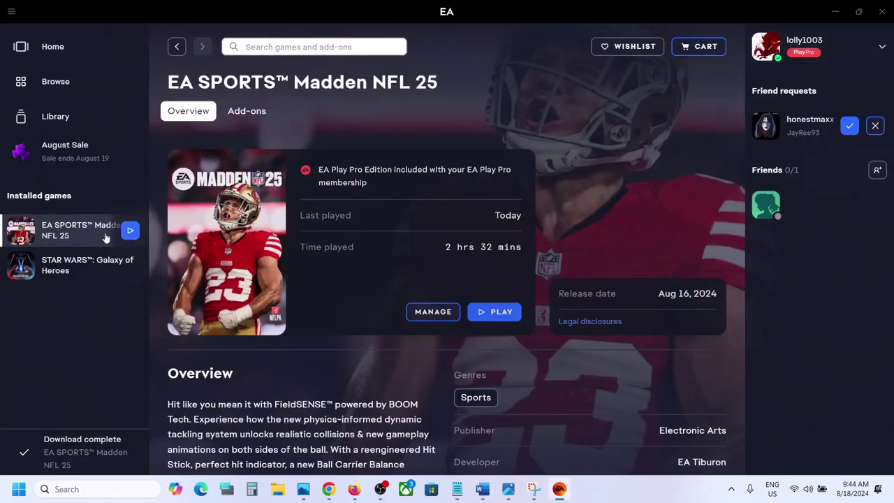
{"action": "left_click", "coordinate": [432, 318]}
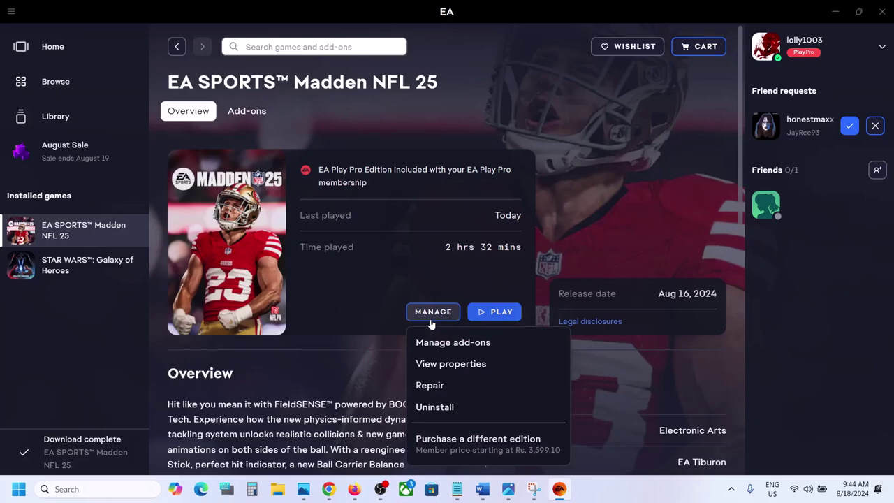
{"action": "left_click", "coordinate": [459, 370]}
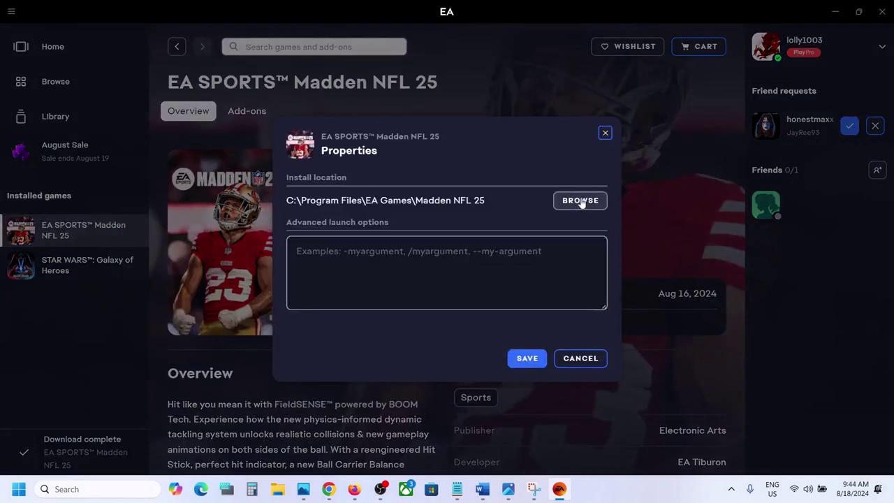
{"action": "left_click", "coordinate": [581, 201]}
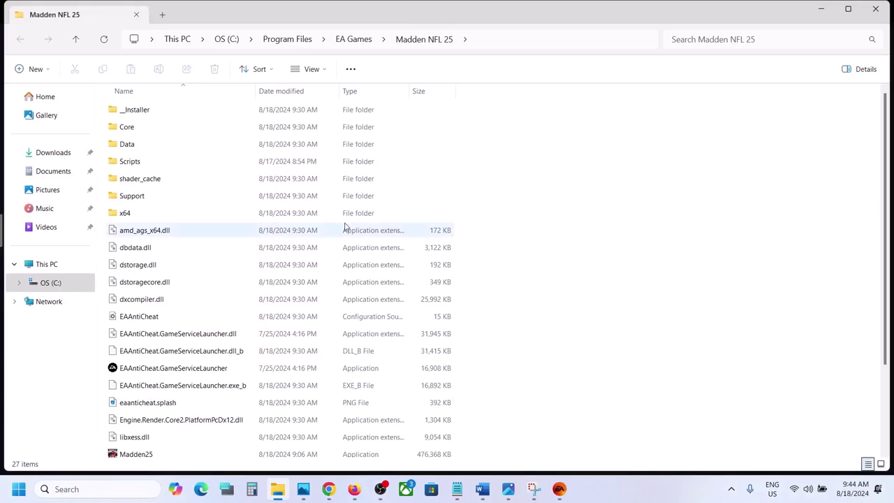
Go into __Installer\EAAntiCheat and run EAAntiCheat.Installer.
{"action": "scroll", "coordinate": [345, 227], "scroll_direction": "down", "scroll_amount": 2}
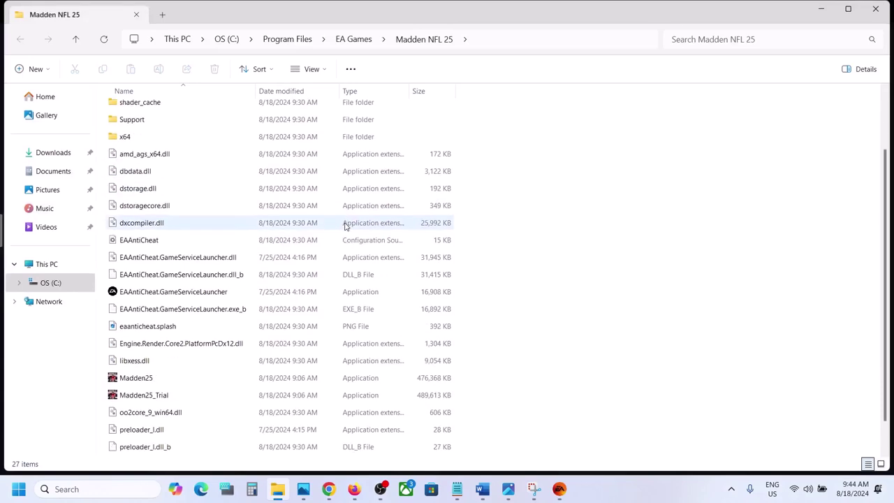
{"action": "scroll", "coordinate": [343, 230], "scroll_direction": "up", "scroll_amount": 2}
{"action": "double_click", "coordinate": [165, 110]}
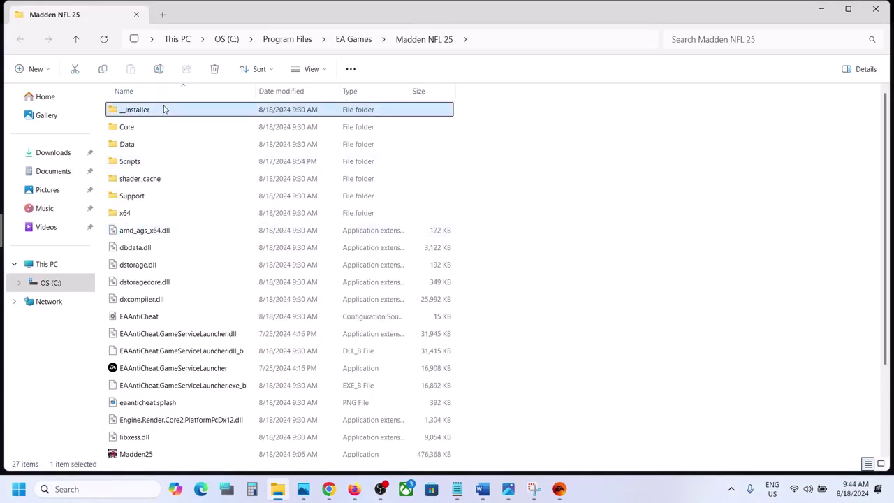
{"action": "double_click", "coordinate": [134, 130]}
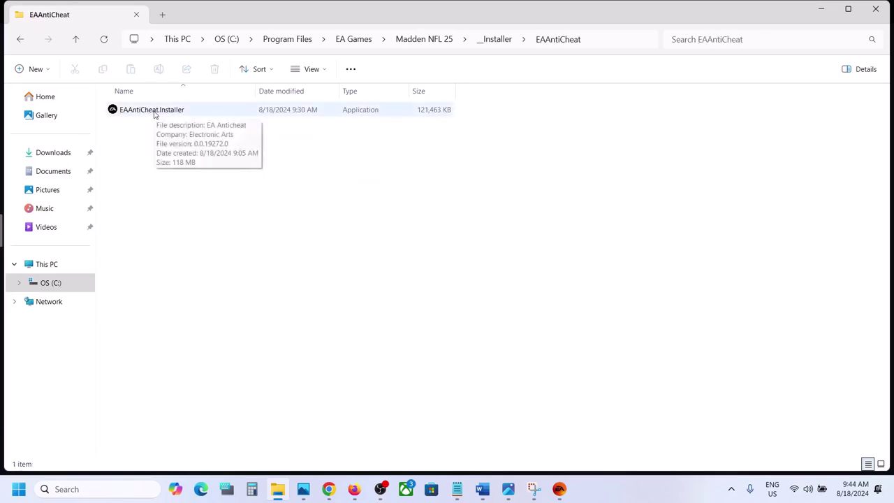
{"action": "left_click", "coordinate": [155, 115]}
{"action": "right_click", "coordinate": [155, 115]}
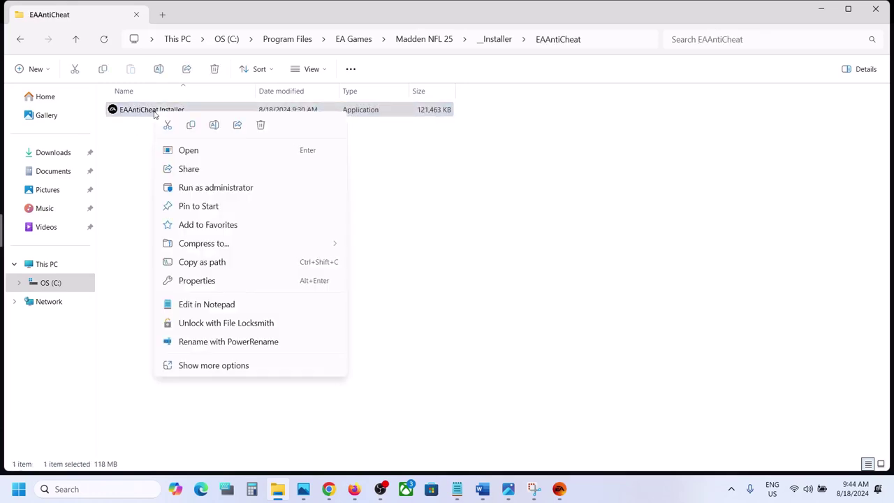
{"action": "double_click", "coordinate": [146, 110]}
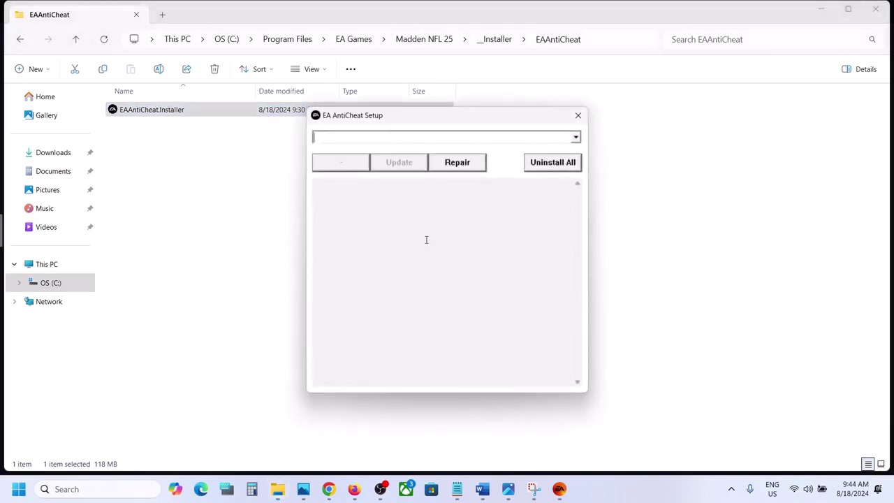
Update the EA AntiCheat for (Installed) Madden 24.
{"action": "left_click", "coordinate": [576, 137]}
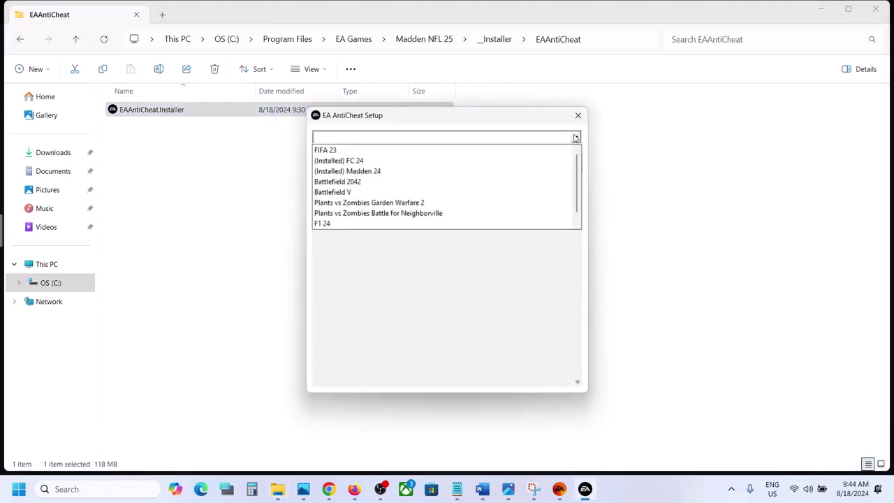
{"action": "left_click", "coordinate": [368, 175]}
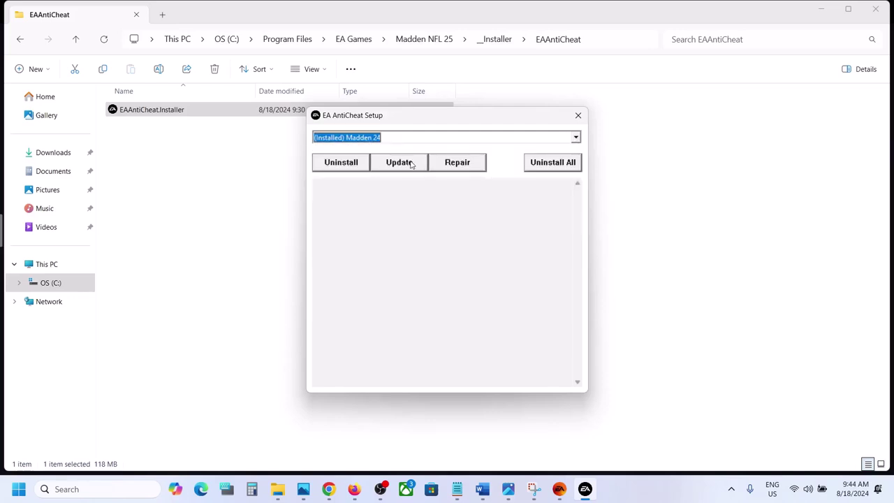
{"action": "left_click", "coordinate": [412, 164]}
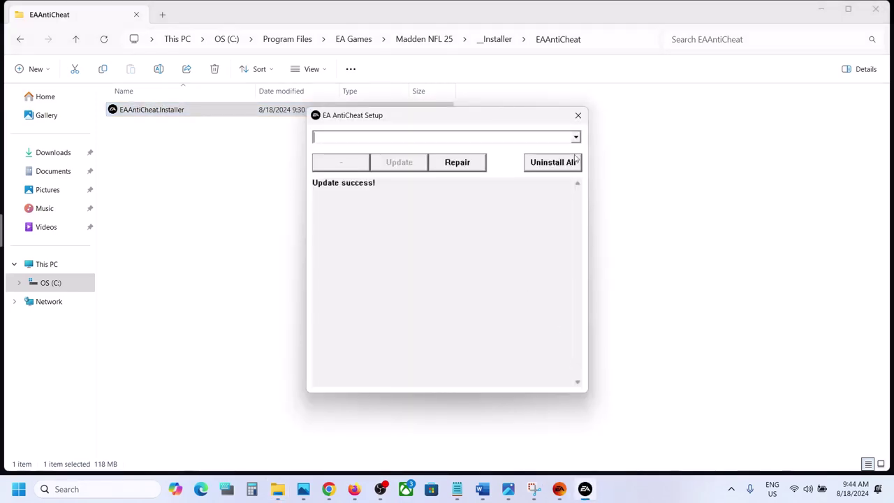
Uninstall EA AntiCheat for (Installed) Madden 25 and close the setup window.
{"action": "left_click", "coordinate": [575, 137]}
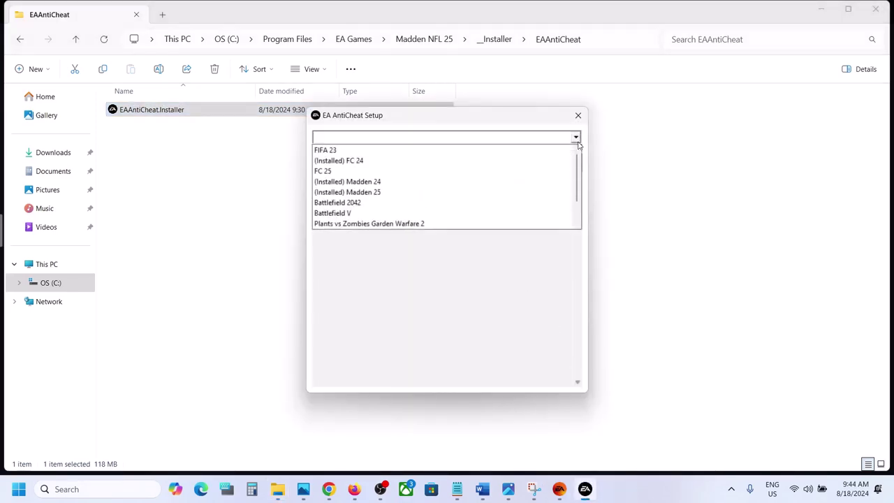
{"action": "left_click", "coordinate": [361, 198]}
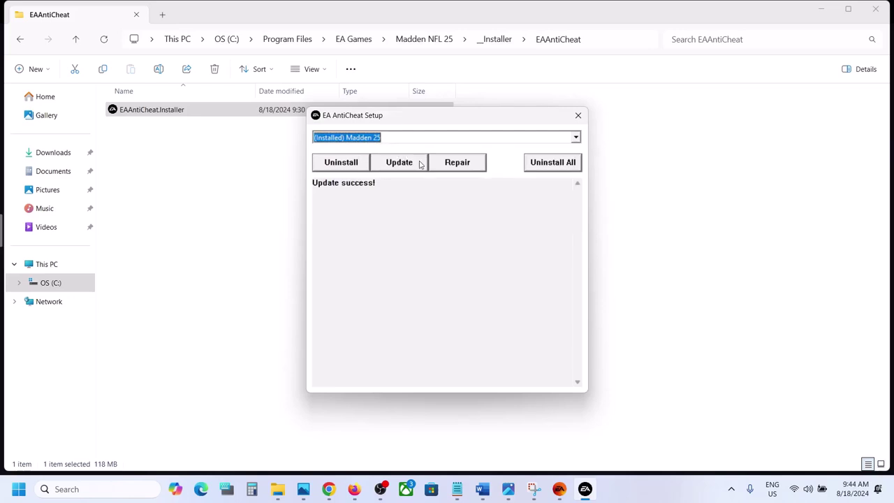
{"action": "left_click", "coordinate": [344, 162]}
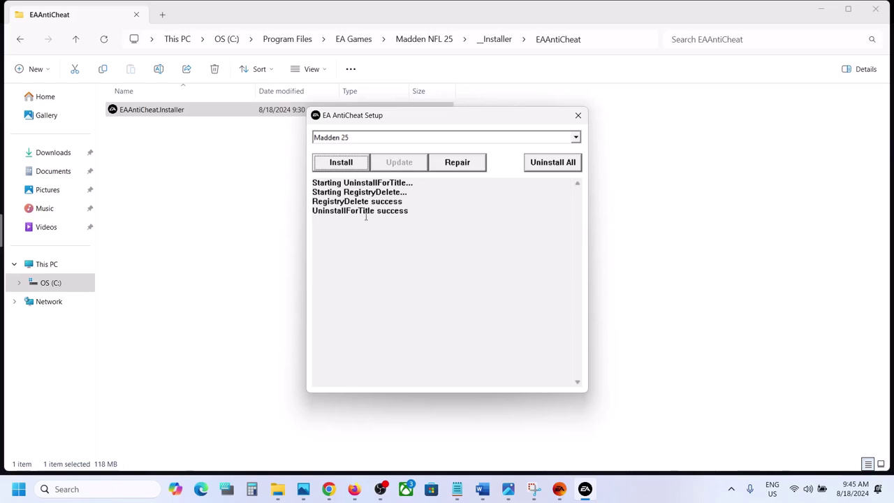
{"action": "left_click", "coordinate": [578, 116]}
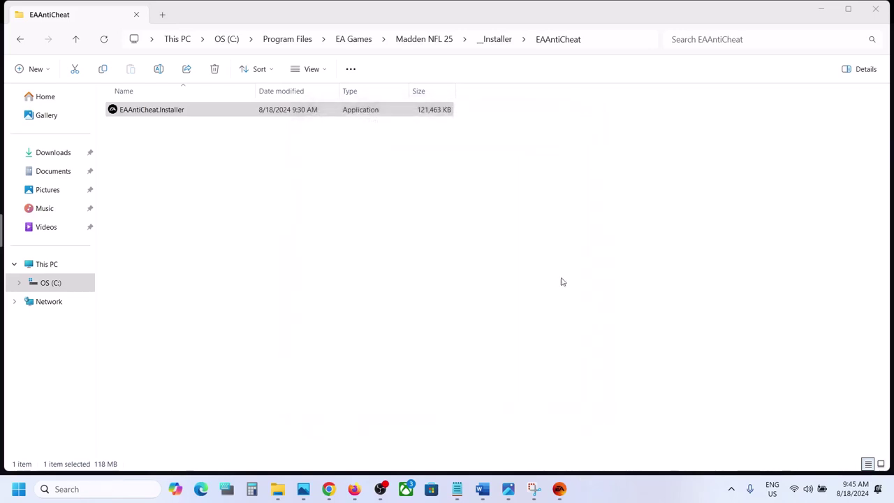
Cancel the Madden NFL 25 properties in the EA app, launch the game, and bring back the notes.
{"action": "left_click", "coordinate": [559, 489]}
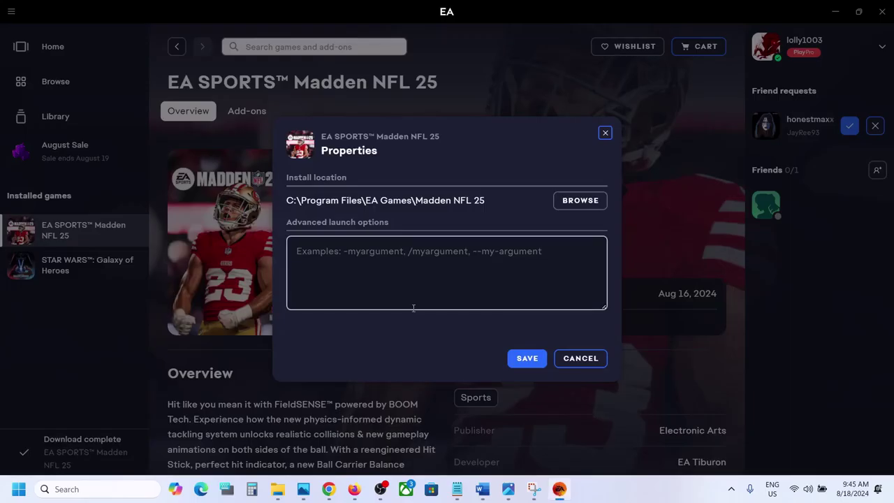
{"action": "left_click", "coordinate": [567, 362]}
{"action": "left_click", "coordinate": [484, 312]}
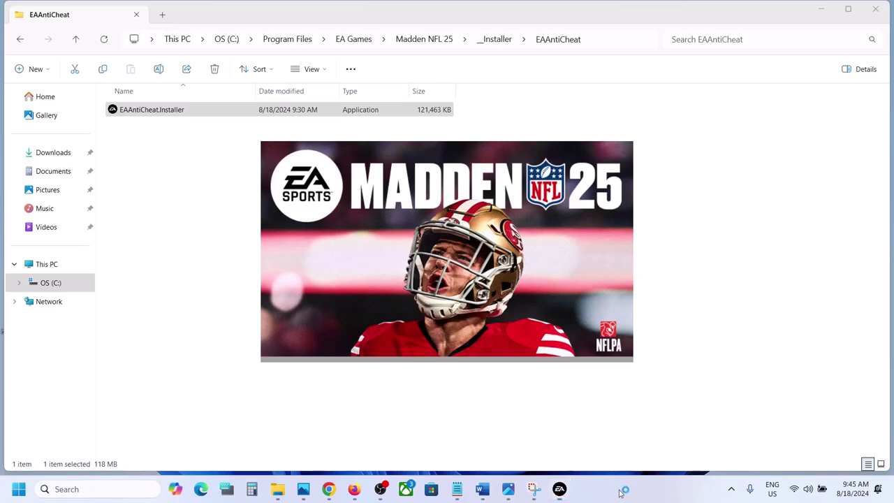
{"action": "left_click", "coordinate": [483, 489]}
Scroll the Word notes to the ambient occlusion step and highlight its text.
{"action": "scroll", "coordinate": [379, 359], "scroll_direction": "down", "scroll_amount": 3}
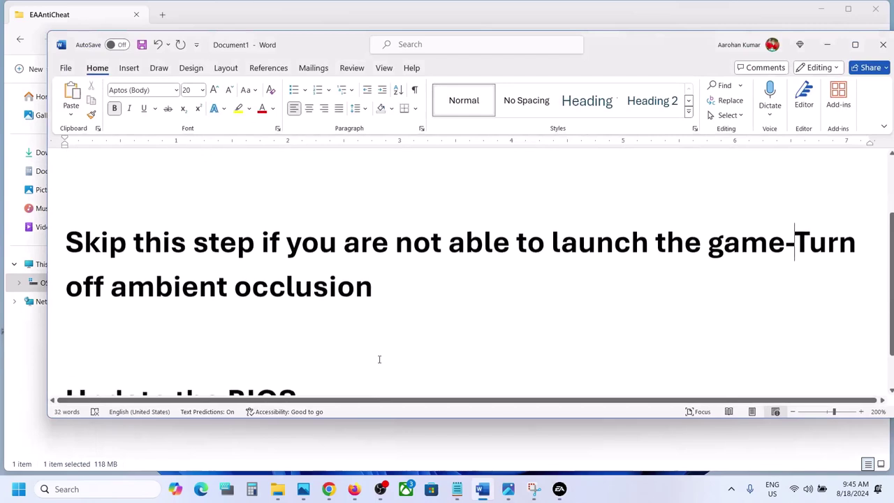
{"action": "scroll", "coordinate": [380, 359], "scroll_direction": "up", "scroll_amount": 2}
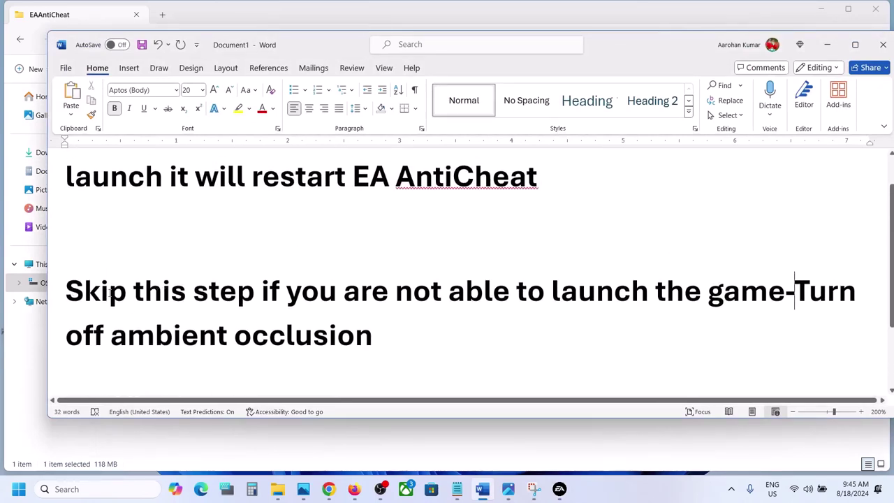
{"action": "left_click_drag", "start_coordinate": [67, 292], "coordinate": [579, 287]}
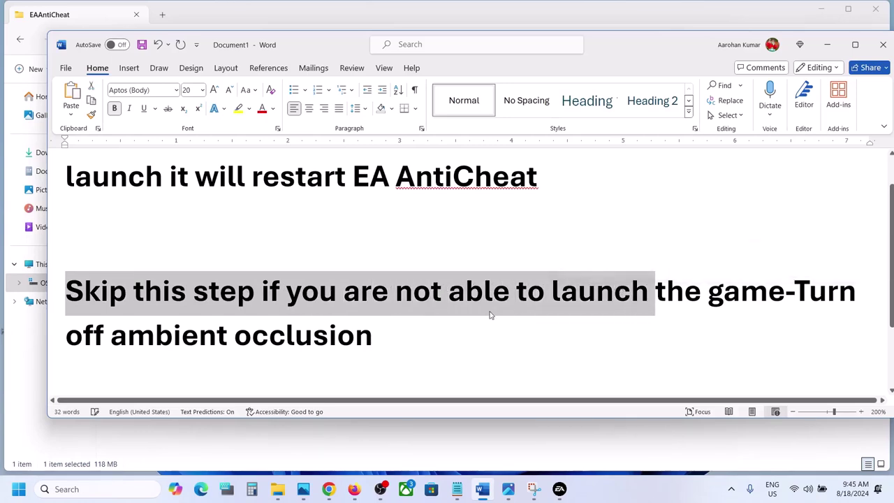
{"action": "left_click", "coordinate": [396, 318]}
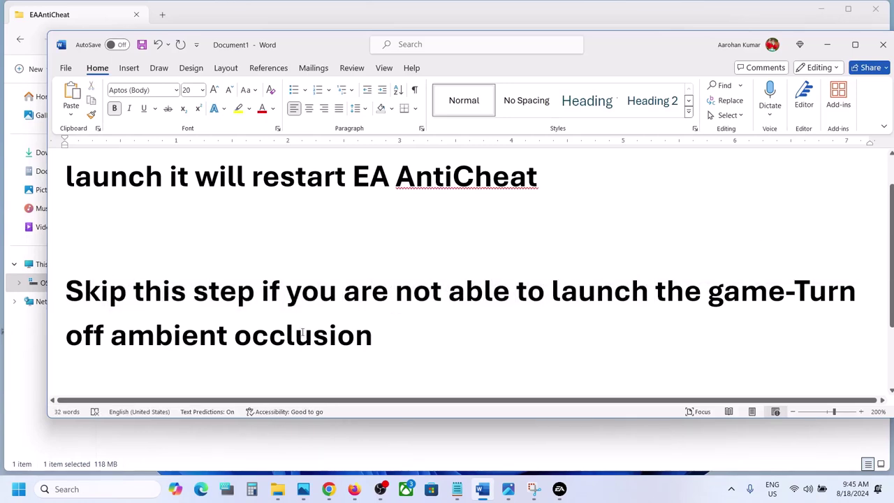
{"action": "left_click_drag", "start_coordinate": [234, 335], "coordinate": [312, 336]}
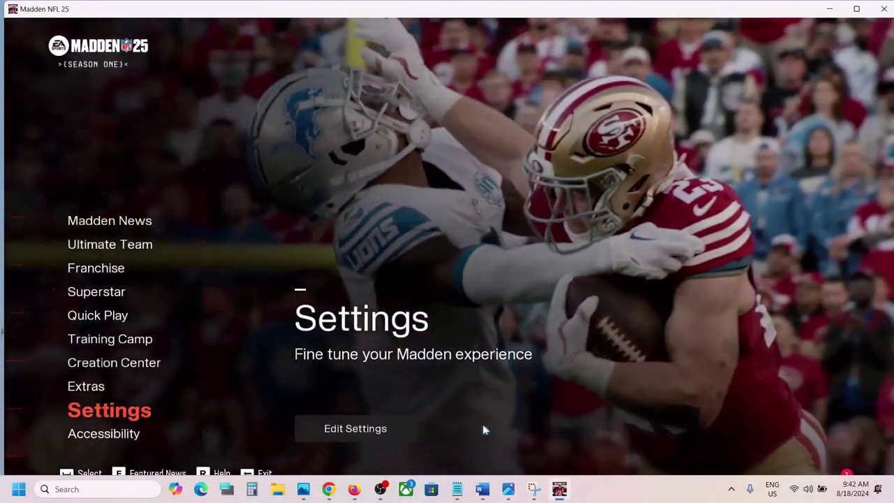
In Edit Settings > Graphics, toggle Ambient Occlusion to Always On and back to Always Off.
{"action": "left_click", "coordinate": [392, 429]}
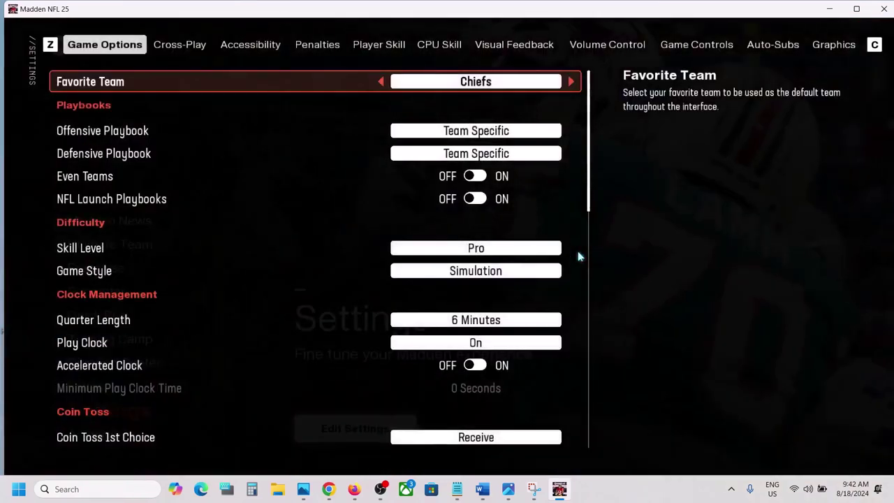
{"action": "left_click", "coordinate": [832, 47]}
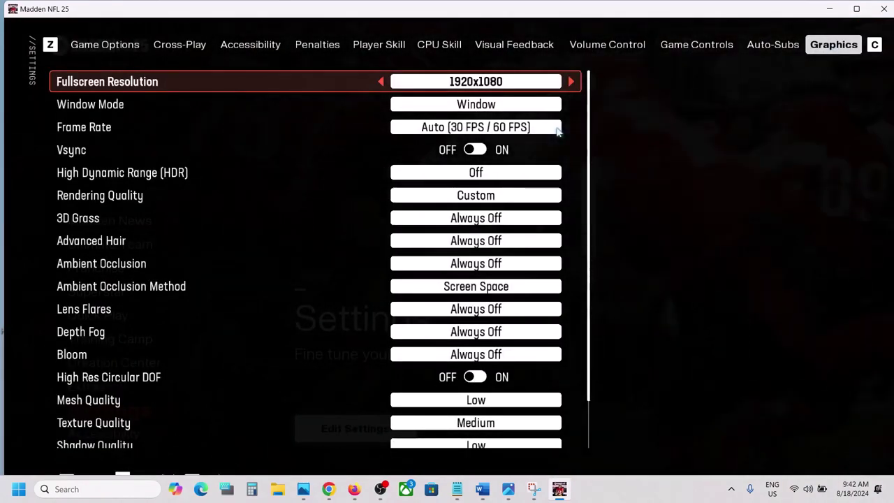
{"action": "left_click", "coordinate": [453, 271]}
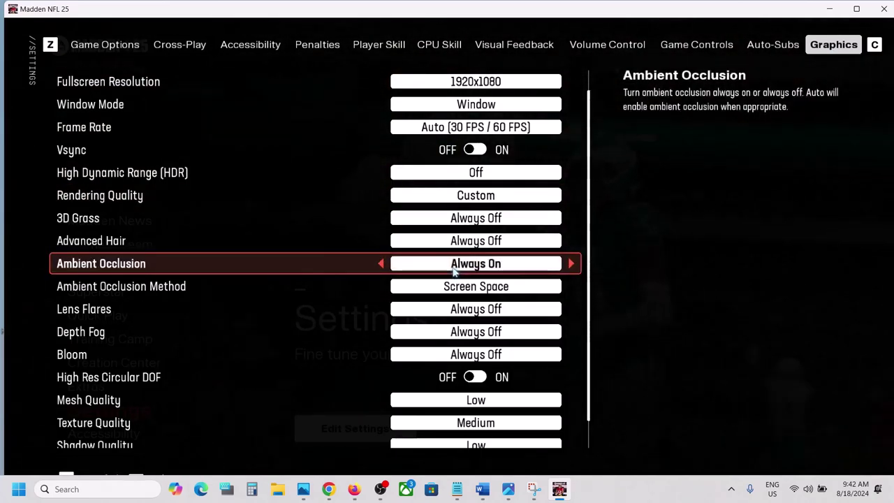
{"action": "left_click", "coordinate": [453, 272]}
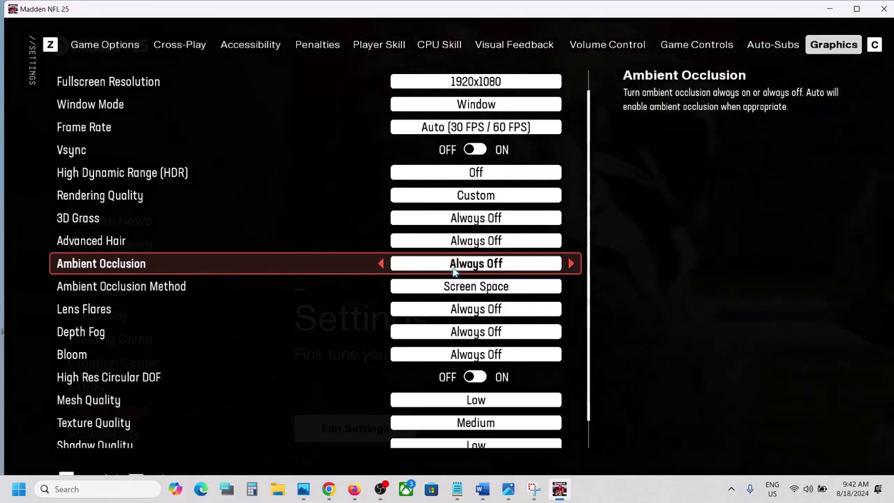
{"action": "left_click", "coordinate": [449, 178]}
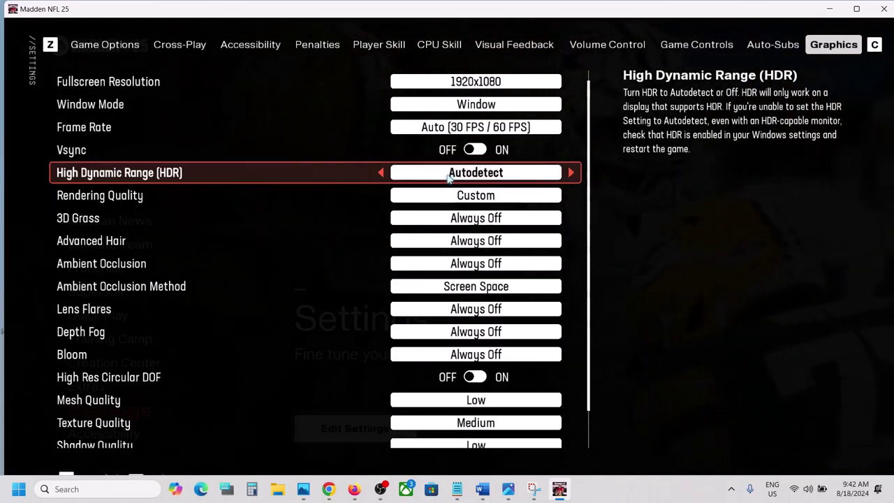
{"action": "left_click", "coordinate": [449, 178]}
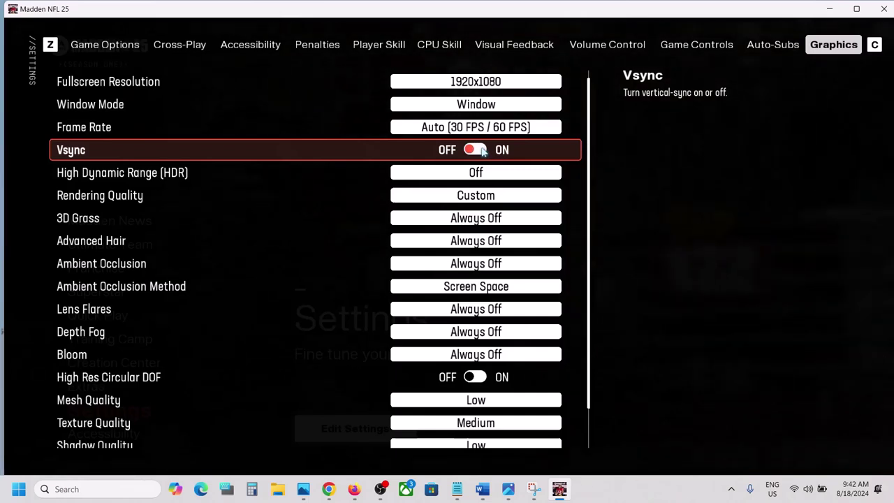
{"action": "key", "text": "Up"}
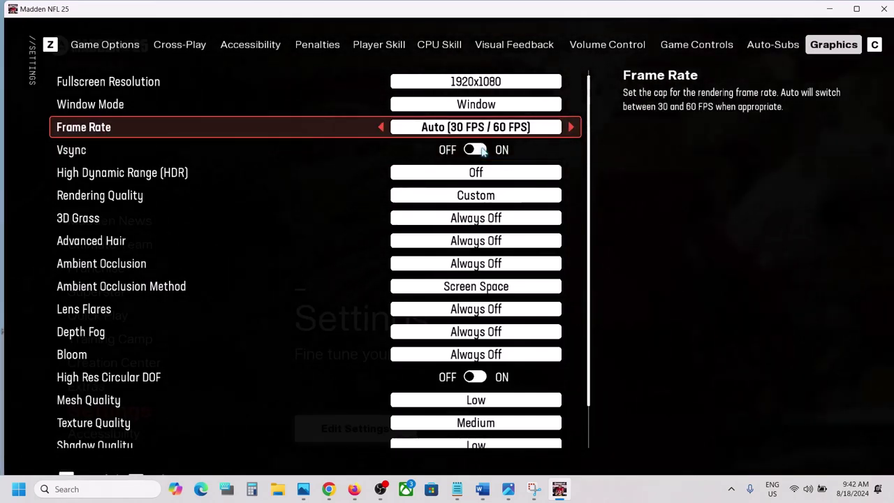
{"action": "key", "text": "Left"}
{"action": "key", "text": "Right"}
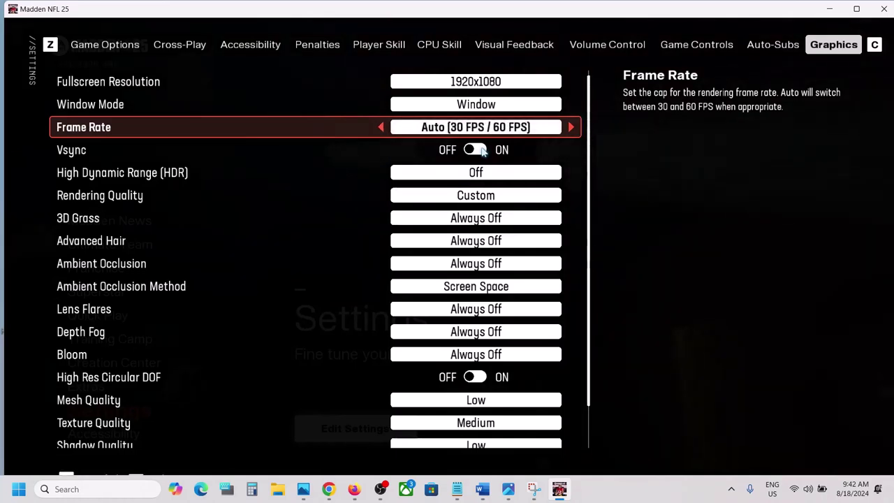
{"action": "key", "text": "Left"}
{"action": "key", "text": "Right"}
{"action": "key", "text": "Right"}
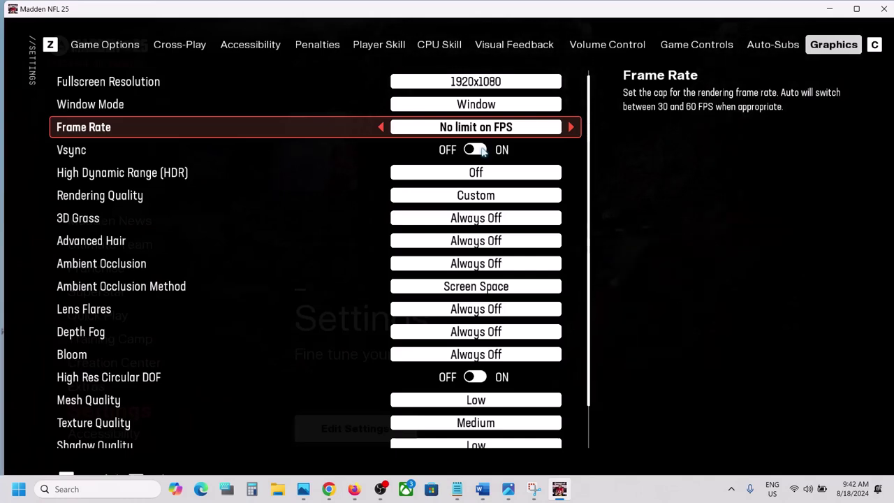
{"action": "key", "text": "Left"}
{"action": "key", "text": "Left"}
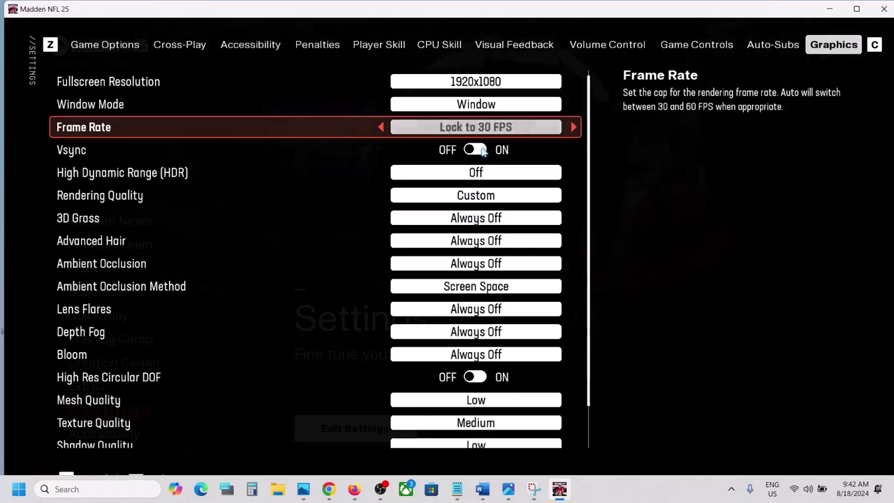
{"action": "key", "text": "Right"}
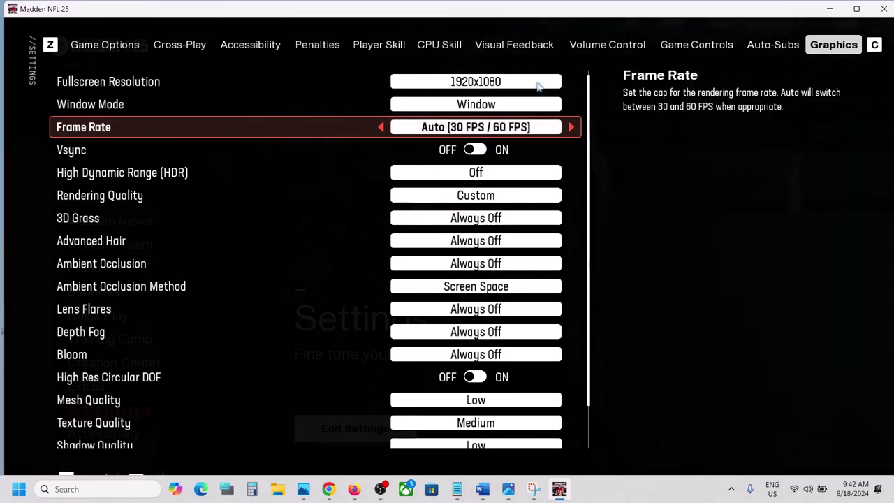
{"action": "key", "text": "Down"}
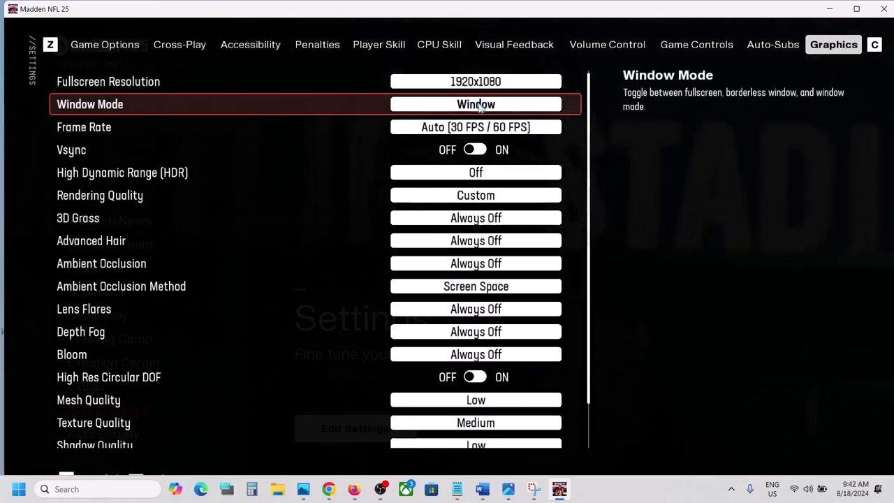
{"action": "left_click", "coordinate": [480, 104]}
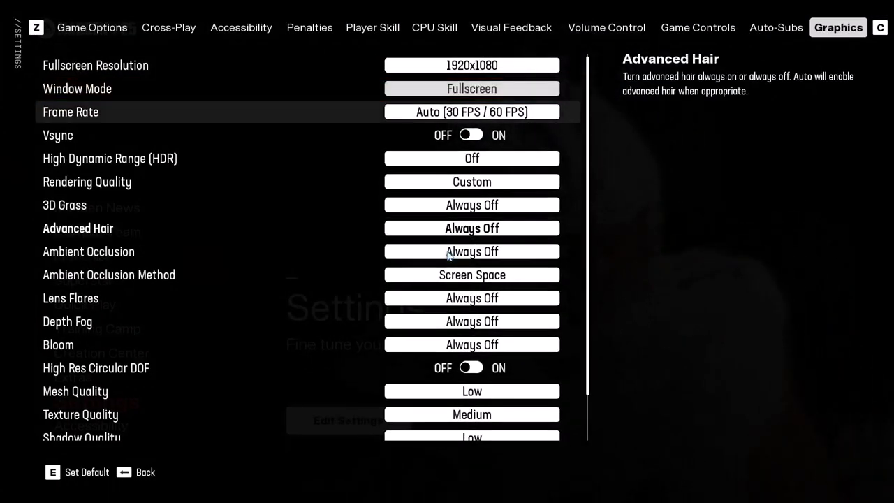
{"action": "key", "text": "Up"}
{"action": "key", "text": "Up"}
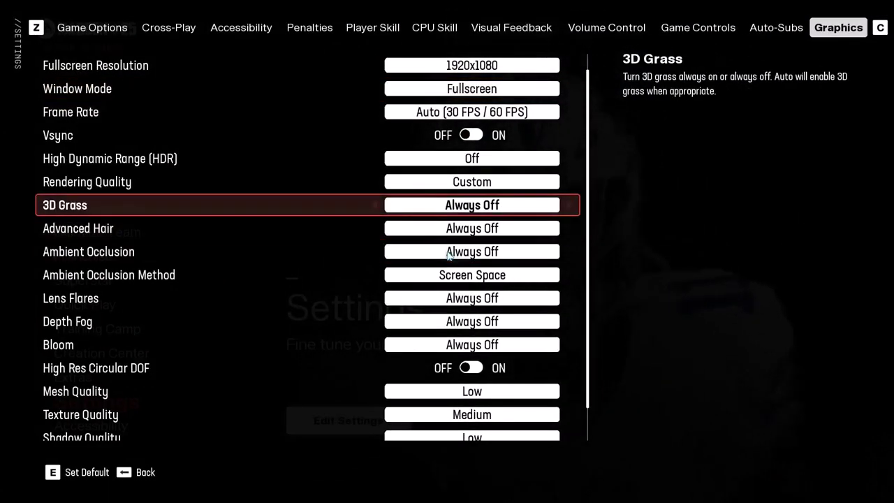
{"action": "key", "text": "Up"}
{"action": "key", "text": "Up"}
{"action": "key", "text": "Up"}
{"action": "key", "text": "Up"}
{"action": "key", "text": "Up"}
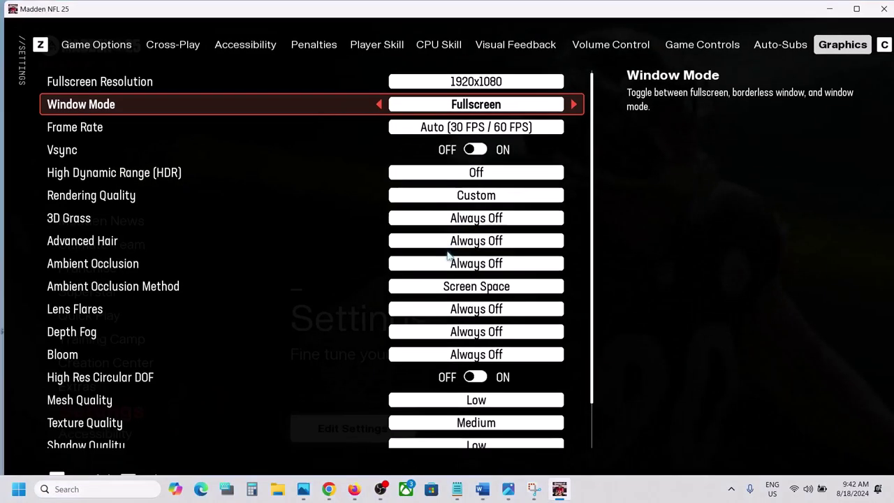
{"action": "key", "text": "Up"}
{"action": "key", "text": "Up"}
{"action": "key", "text": "Up"}
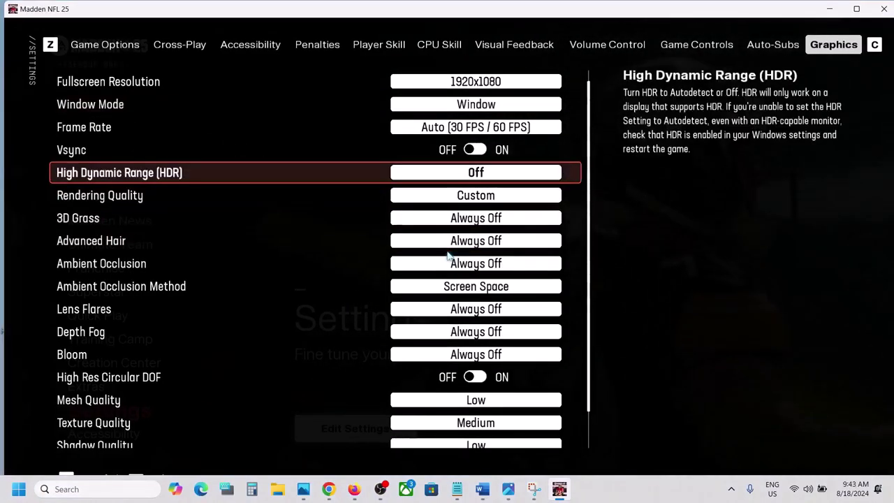
{"action": "key", "text": "Up"}
{"action": "key", "text": "Up"}
{"action": "key", "text": "Up"}
{"action": "key", "text": "Up"}
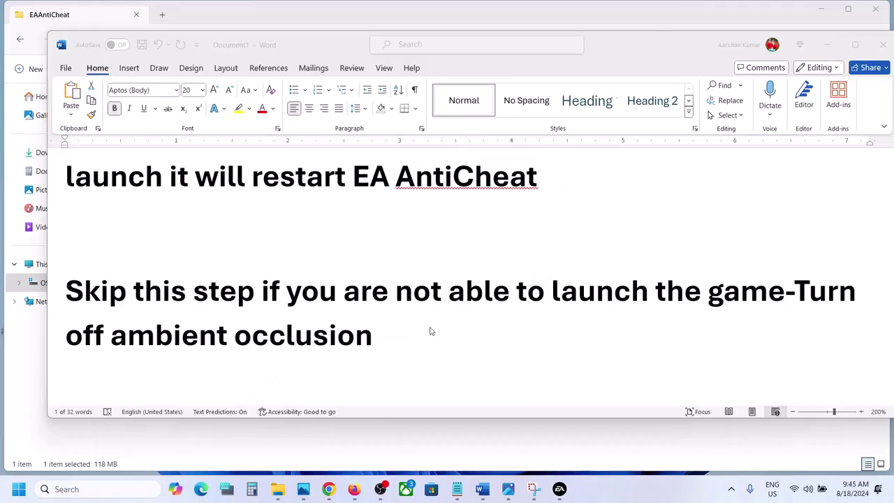
Scroll the Word notes and select the 'Update the BIOS' heading.
{"action": "scroll", "coordinate": [432, 330], "scroll_direction": "down", "scroll_amount": 3}
{"action": "left_click", "coordinate": [313, 361]}
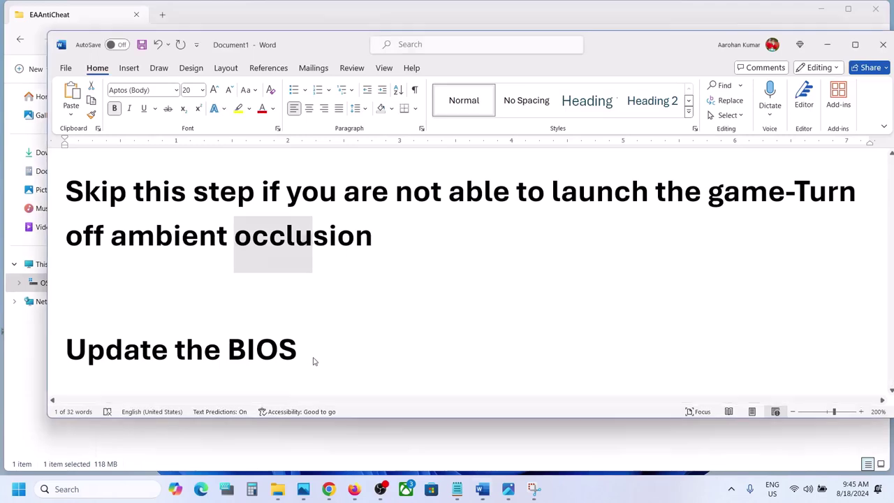
{"action": "left_click_drag", "start_coordinate": [318, 351], "coordinate": [87, 331]}
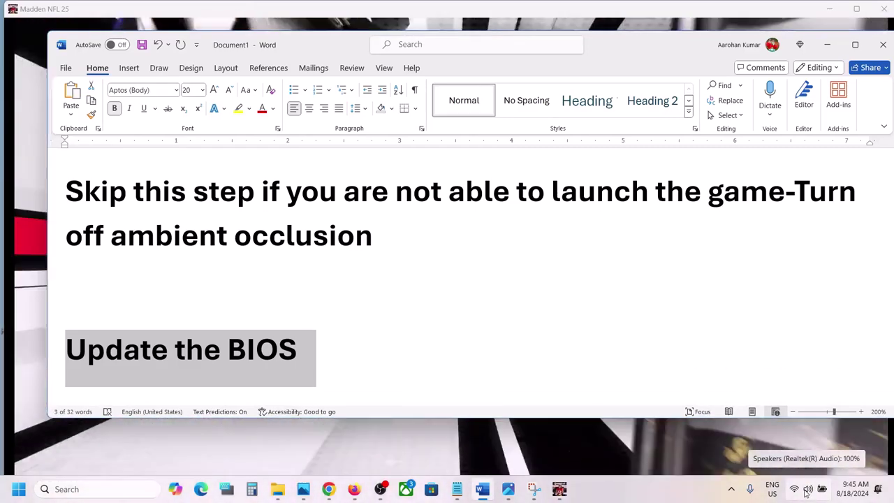
Open and then close the Windows Quick Settings panel.
{"action": "left_click", "coordinate": [807, 493]}
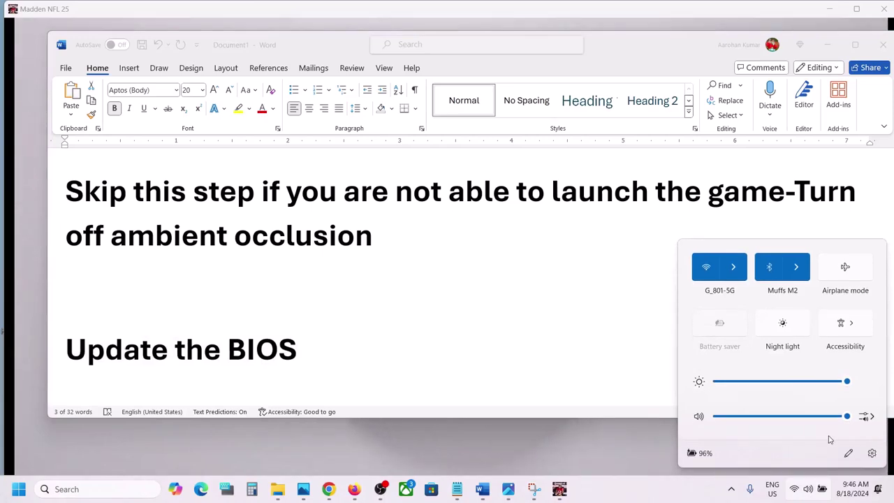
{"action": "mouse_move", "coordinate": [703, 454]}
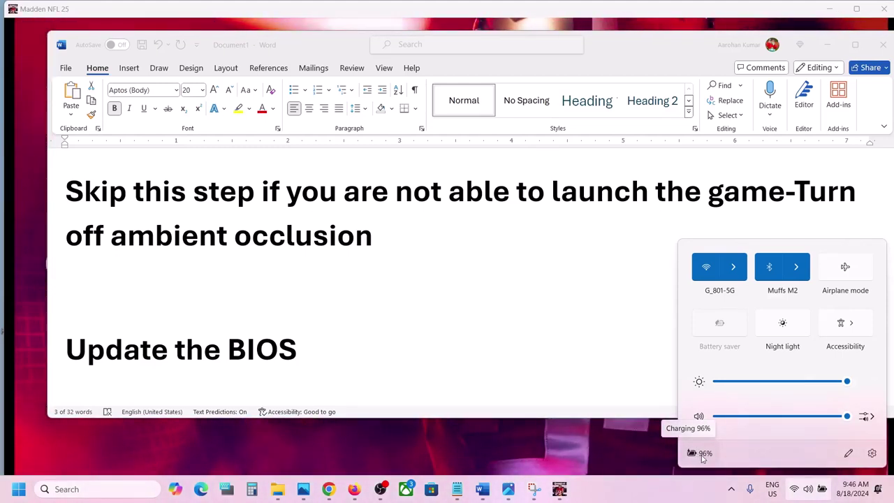
{"action": "left_click", "coordinate": [663, 492]}
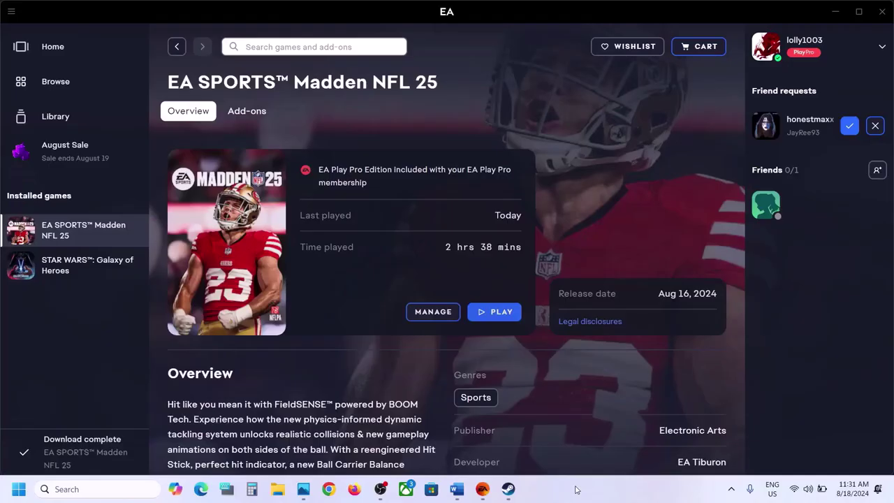
Minimize Word and open Madden NFL 25's install folder via EA app properties, then switch to Steam.
{"action": "left_click", "coordinate": [457, 489]}
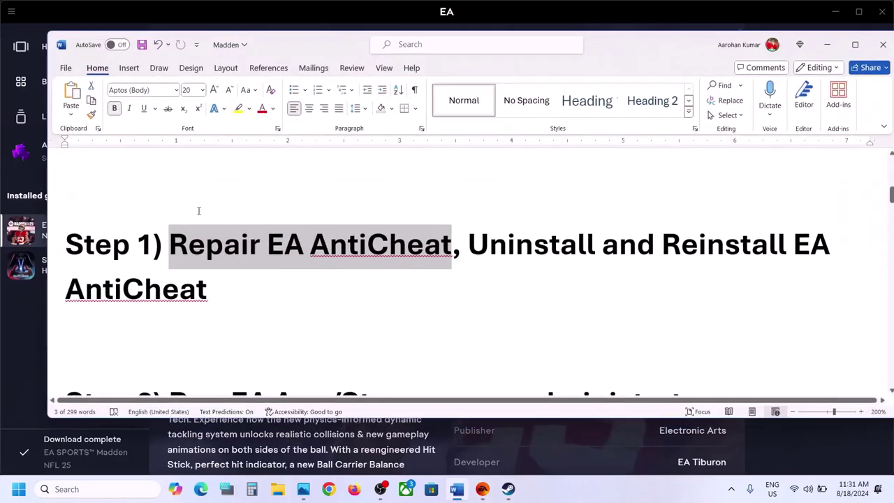
{"action": "left_click", "coordinate": [827, 44]}
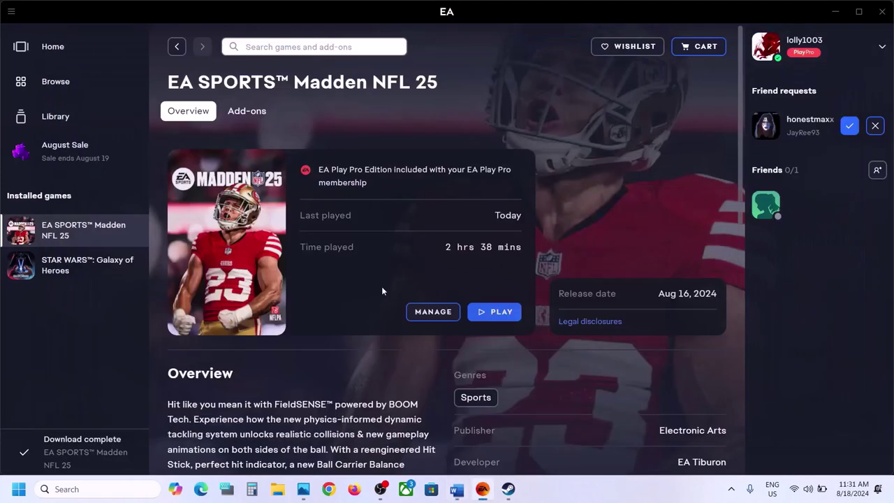
{"action": "left_click", "coordinate": [433, 312]}
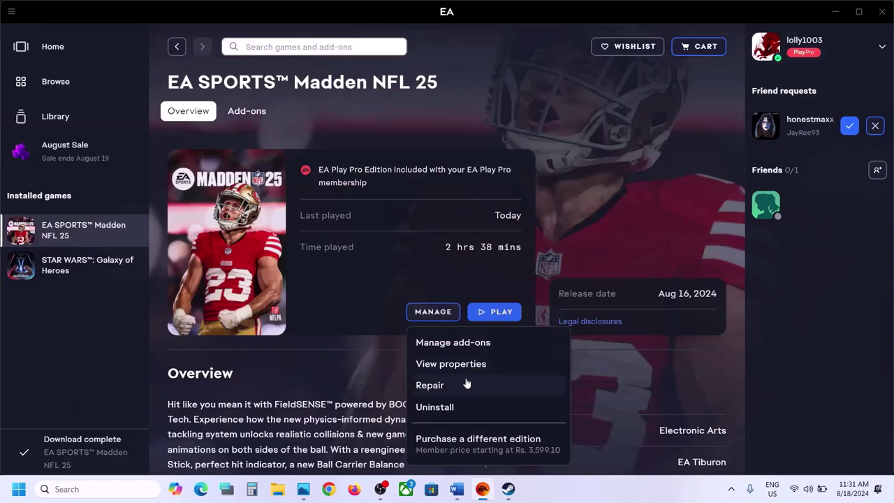
{"action": "left_click", "coordinate": [451, 364]}
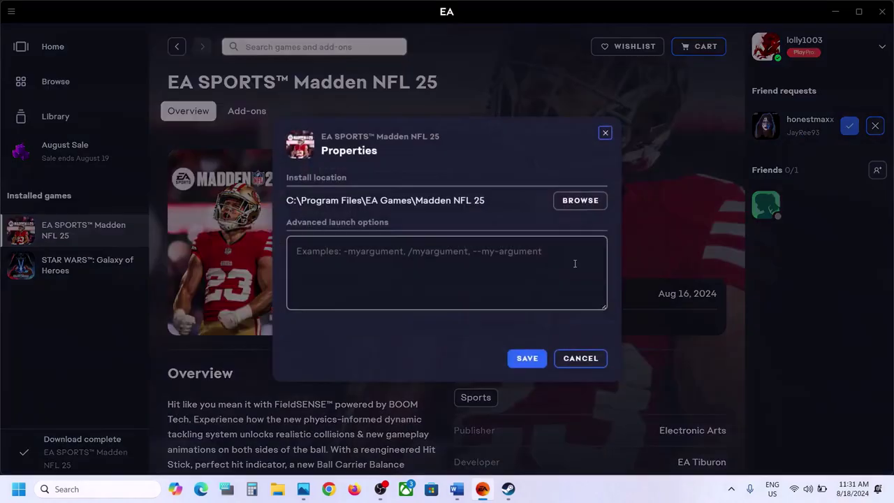
{"action": "left_click", "coordinate": [580, 203]}
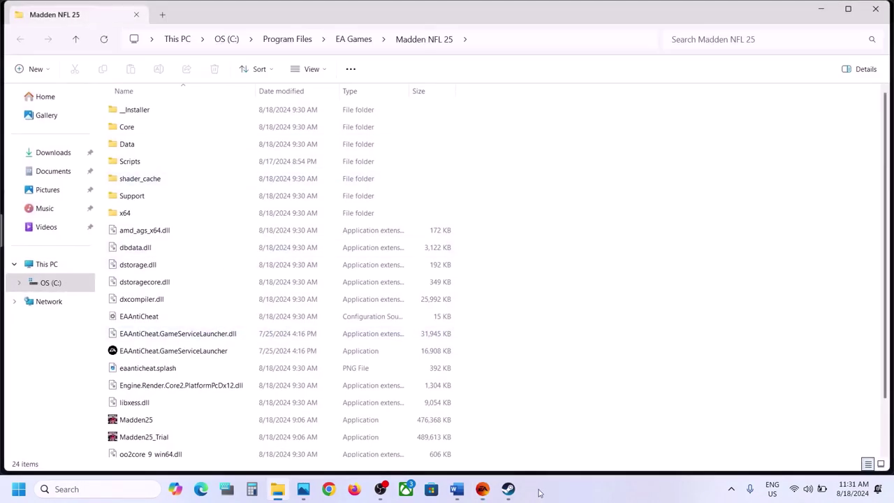
{"action": "left_click", "coordinate": [508, 489]}
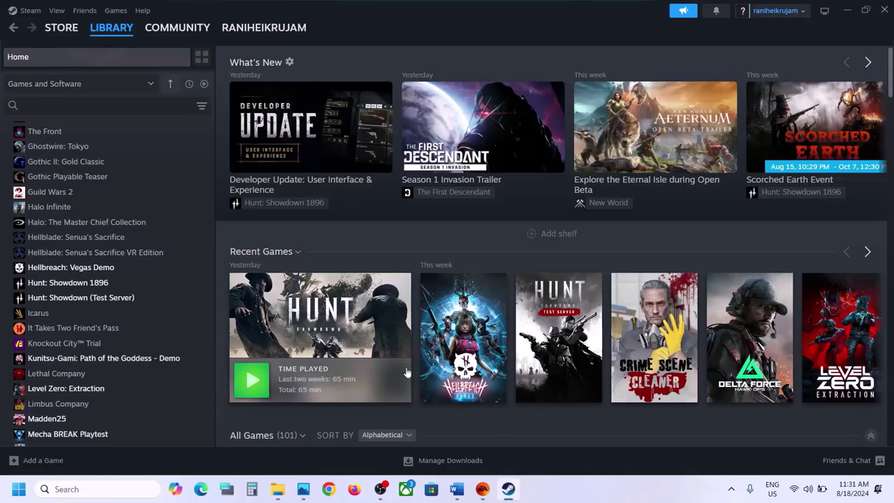
Open Hunt: Showdown 1896's local files folder from the Steam library.
{"action": "right_click", "coordinate": [82, 284]}
{"action": "mouse_move", "coordinate": [116, 350]}
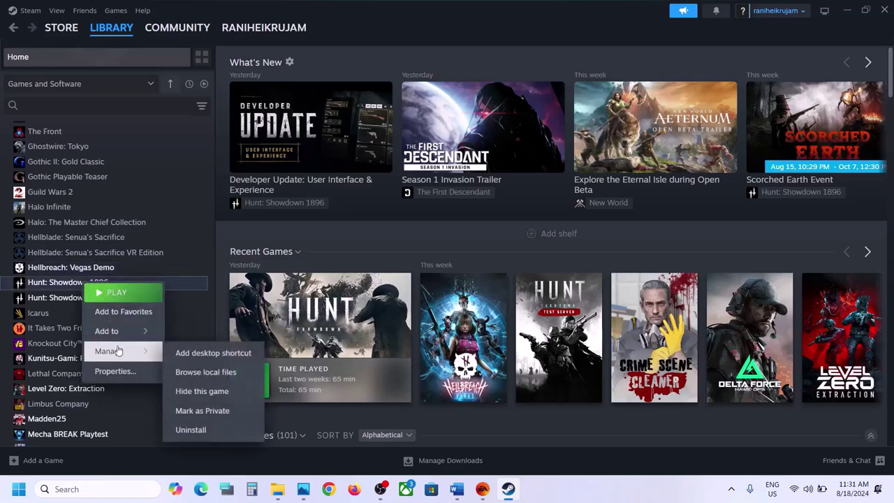
{"action": "left_click", "coordinate": [209, 375]}
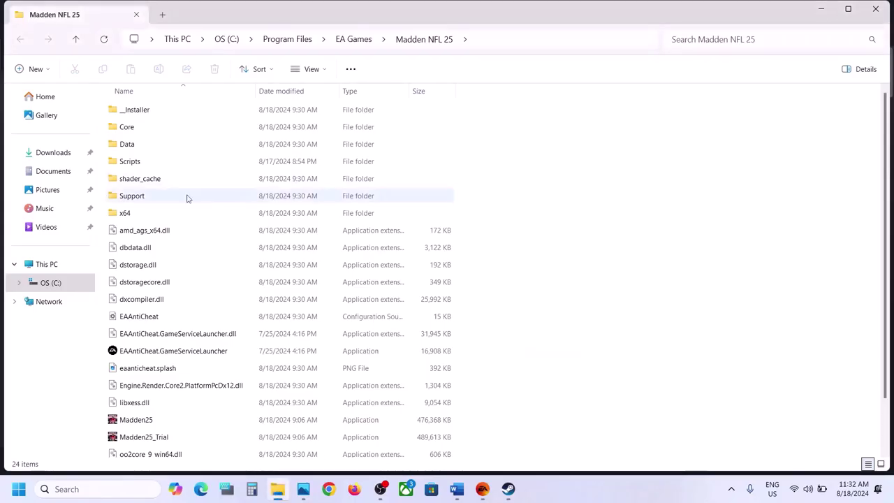
In the Madden NFL 25 folder, go into __Installer\EAAntiCheat and launch EAAntiCheat.Installer.
{"action": "scroll", "coordinate": [176, 371], "scroll_direction": "down", "scroll_amount": 2}
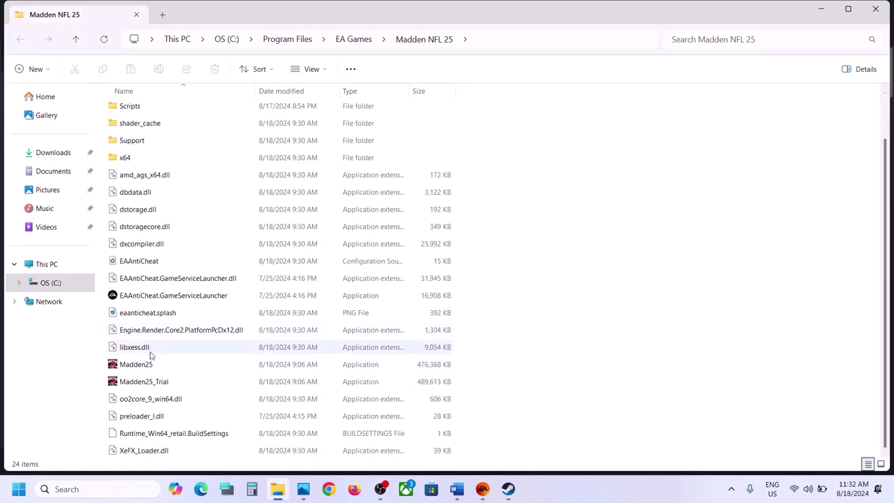
{"action": "scroll", "coordinate": [155, 358], "scroll_direction": "up", "scroll_amount": 2}
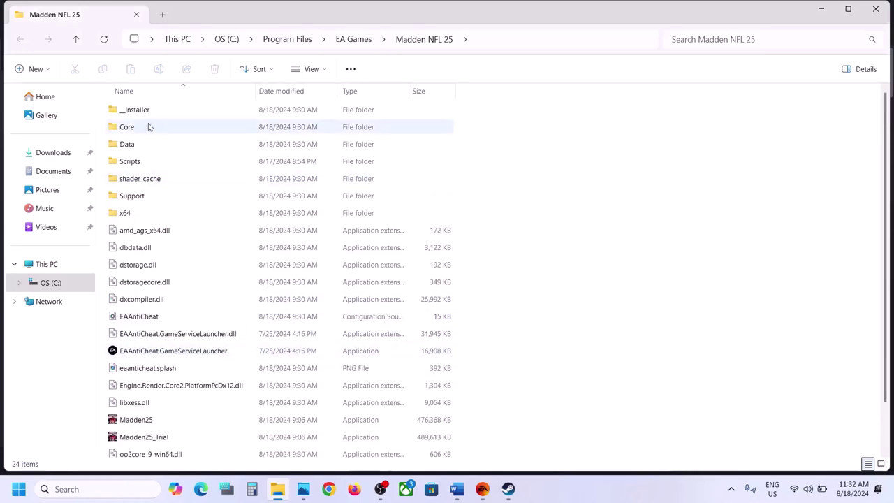
{"action": "left_click", "coordinate": [142, 112]}
{"action": "double_click", "coordinate": [171, 114]}
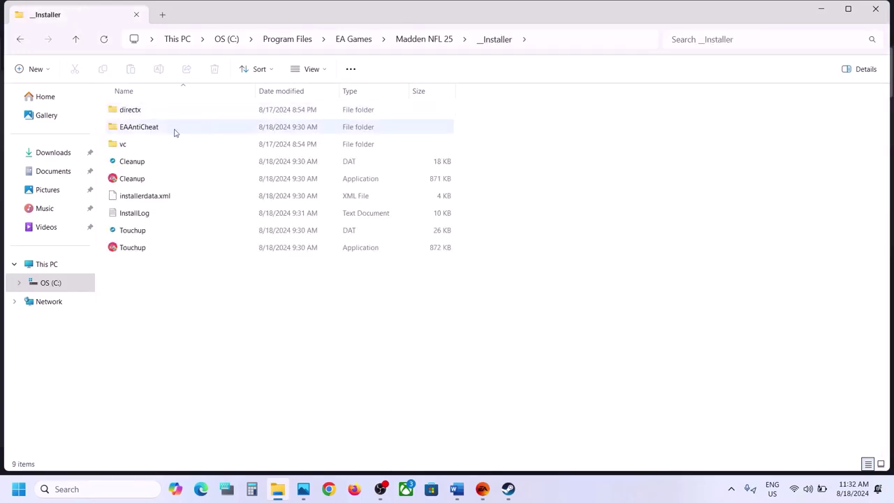
{"action": "left_click", "coordinate": [156, 132]}
{"action": "double_click", "coordinate": [157, 131]}
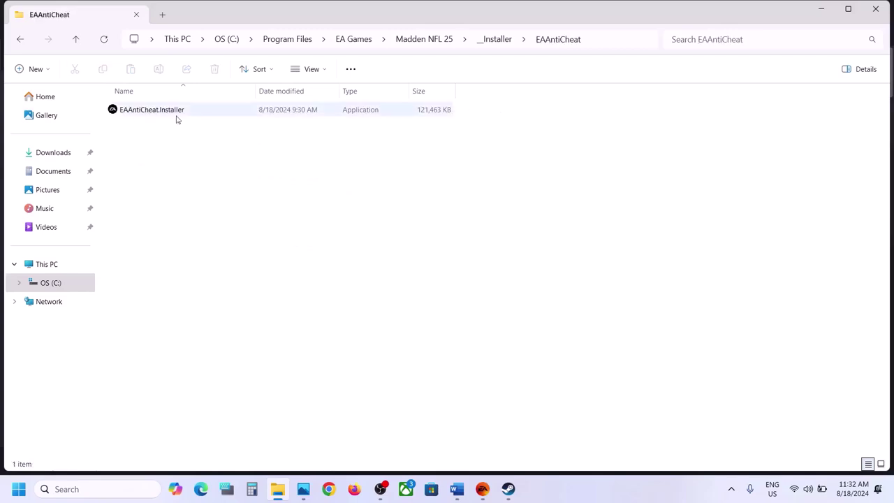
{"action": "double_click", "coordinate": [167, 112]}
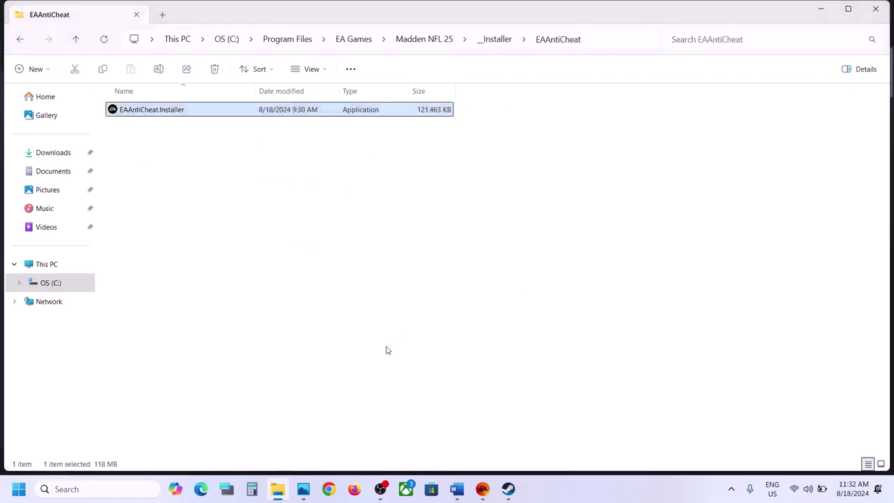
Update the (Installed) Madden 24 anti-cheat to Update success, then select (Installed) Madden 25.
{"action": "left_click", "coordinate": [576, 138]}
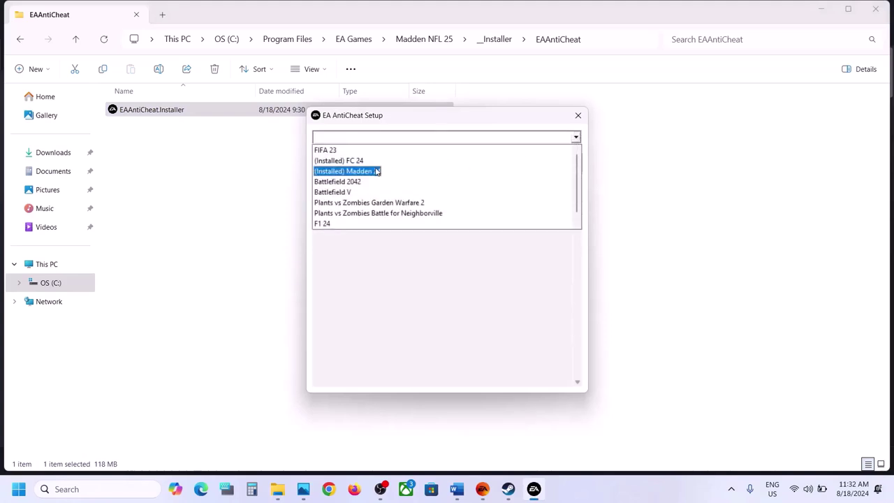
{"action": "left_click", "coordinate": [376, 171]}
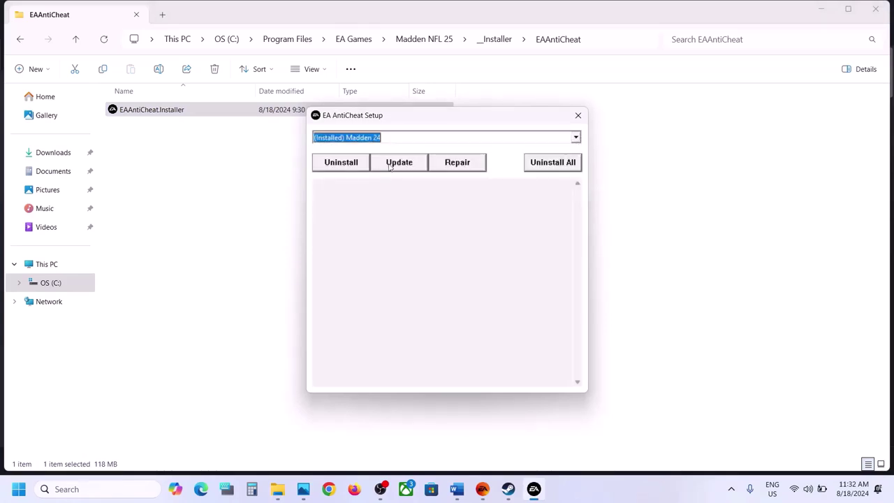
{"action": "left_click", "coordinate": [389, 166]}
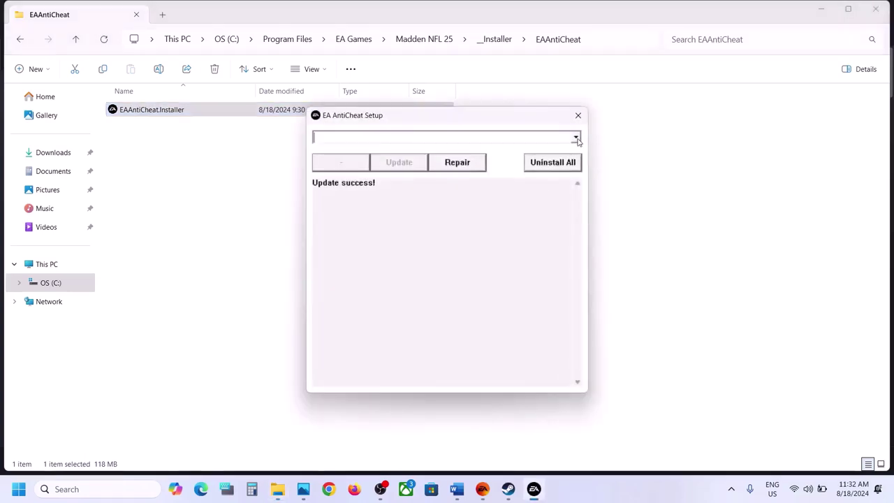
{"action": "left_click", "coordinate": [576, 139]}
{"action": "left_click", "coordinate": [379, 193]}
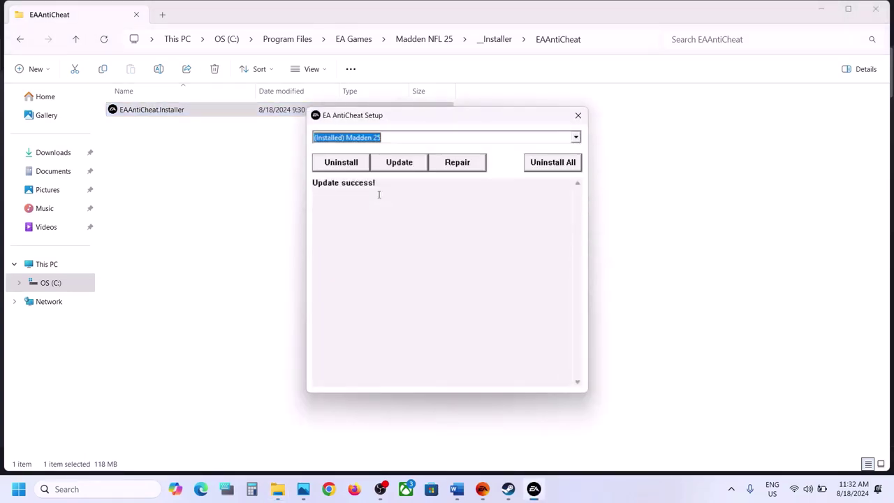
Repair Madden 25's anti-cheat using the C:\Program Files\EA Games\Madden NFL 25 folder.
{"action": "left_click", "coordinate": [459, 164]}
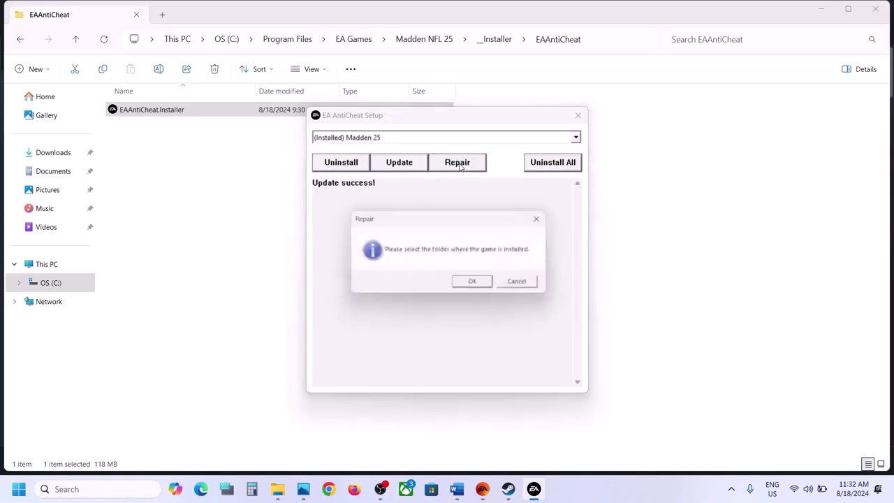
{"action": "left_click", "coordinate": [479, 286]}
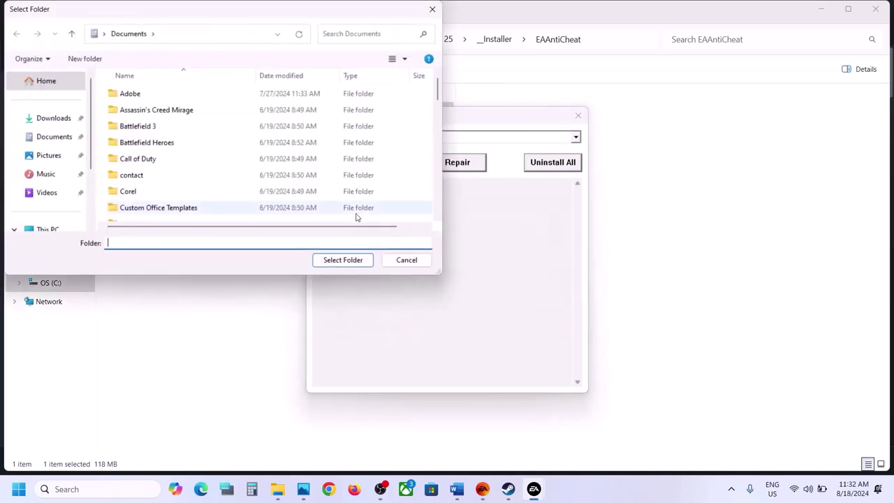
{"action": "scroll", "coordinate": [38, 209], "scroll_direction": "down", "scroll_amount": 2}
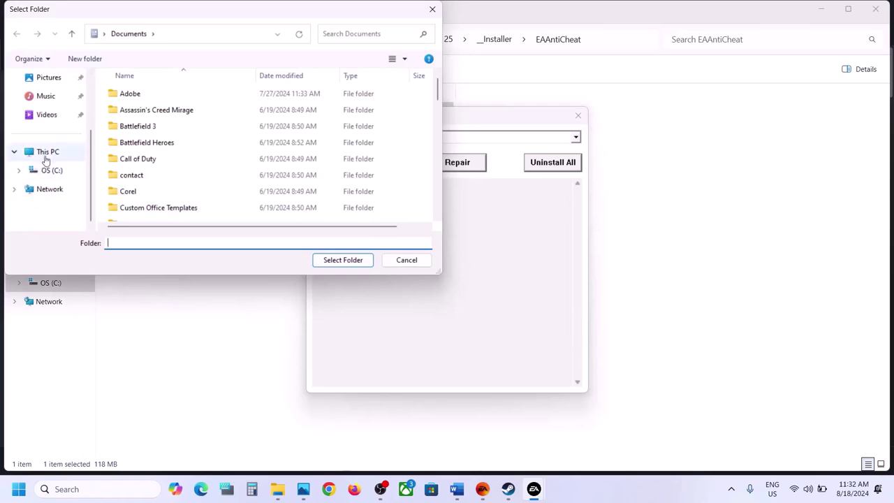
{"action": "left_click", "coordinate": [46, 155]}
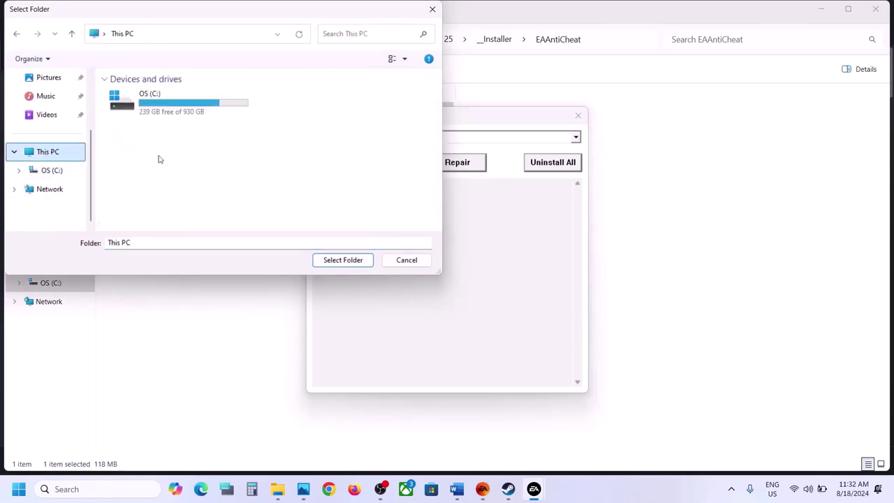
{"action": "double_click", "coordinate": [176, 108]}
{"action": "scroll", "coordinate": [174, 108], "scroll_direction": "down", "scroll_amount": 3}
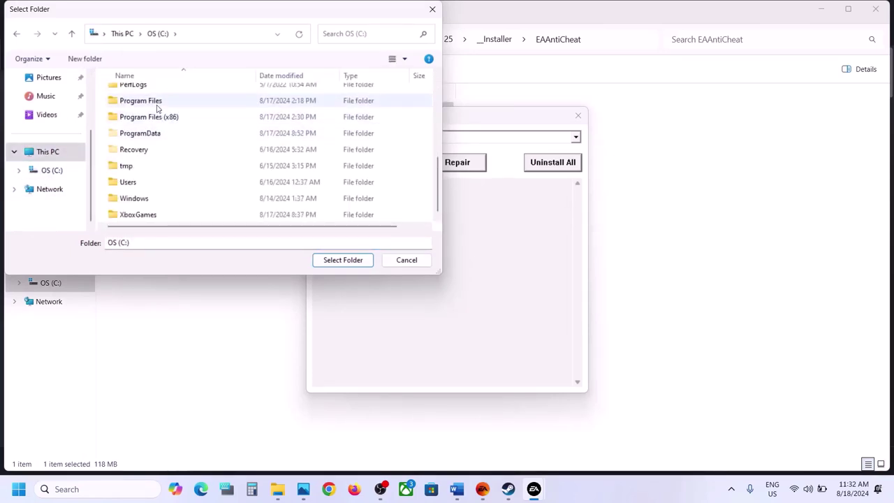
{"action": "double_click", "coordinate": [158, 107]}
{"action": "scroll", "coordinate": [160, 111], "scroll_direction": "down", "scroll_amount": 2}
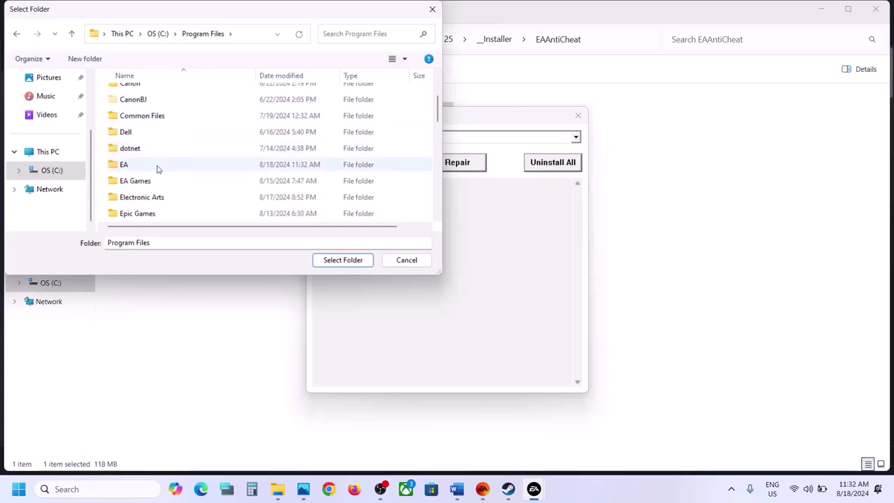
{"action": "double_click", "coordinate": [139, 182]}
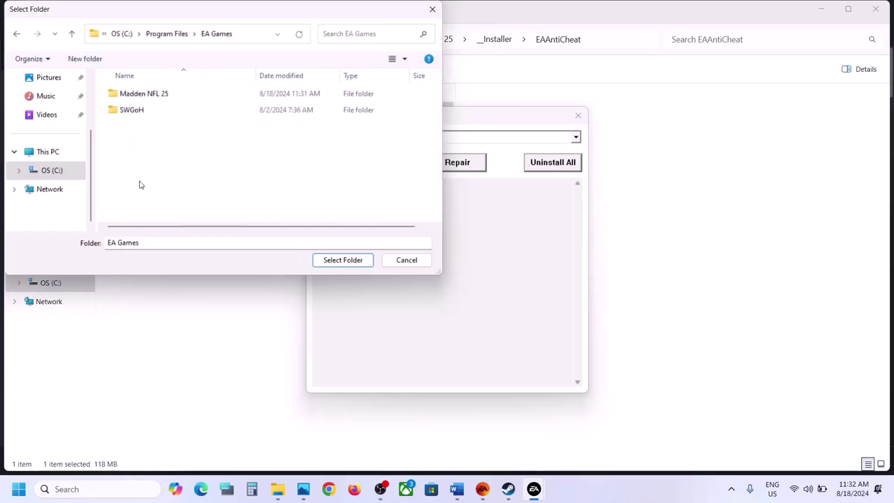
{"action": "left_click", "coordinate": [158, 96]}
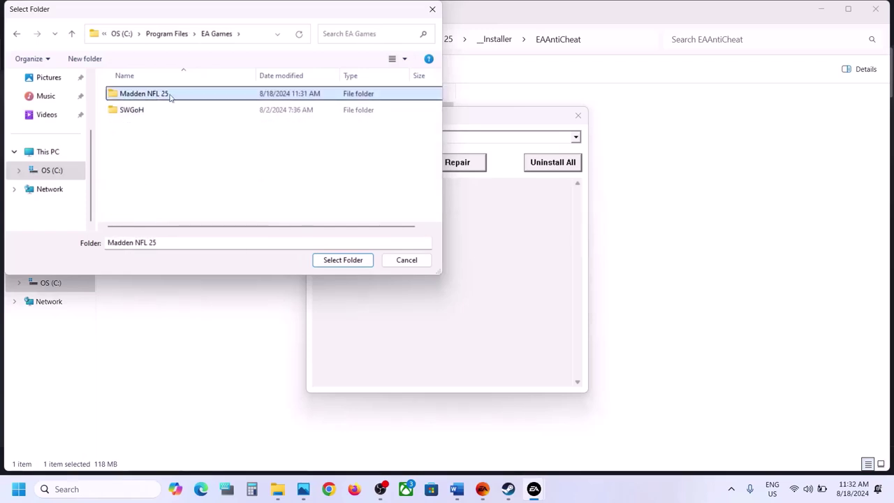
{"action": "left_click", "coordinate": [342, 259]}
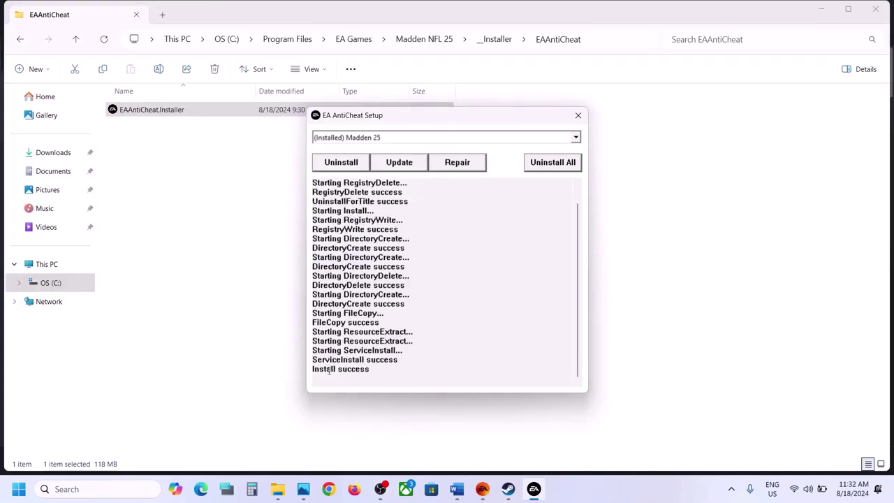
Run an update check on Madden 25's anti-cheat and clear the log.
{"action": "mouse_move", "coordinate": [327, 370]}
{"action": "left_mouse_down"}
{"action": "mouse_move", "coordinate": [397, 359]}
{"action": "mouse_move", "coordinate": [375, 371]}
{"action": "mouse_move", "coordinate": [312, 370]}
{"action": "left_mouse_up"}
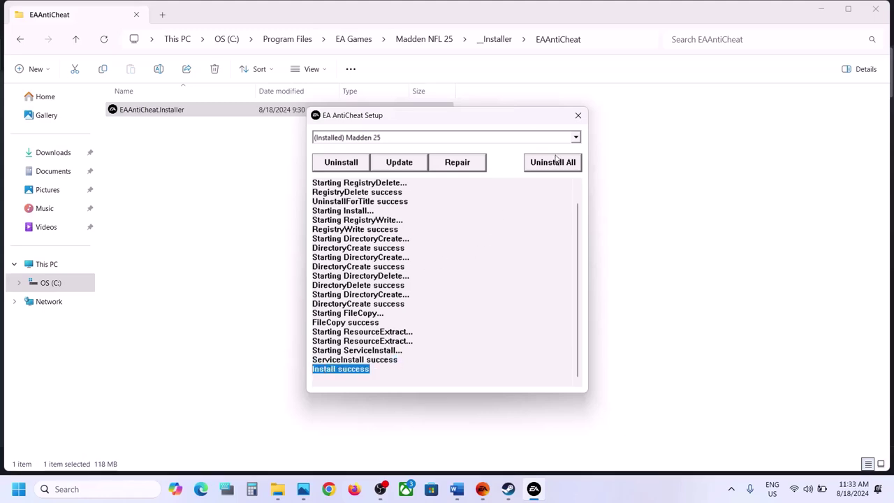
{"action": "left_click", "coordinate": [577, 138]}
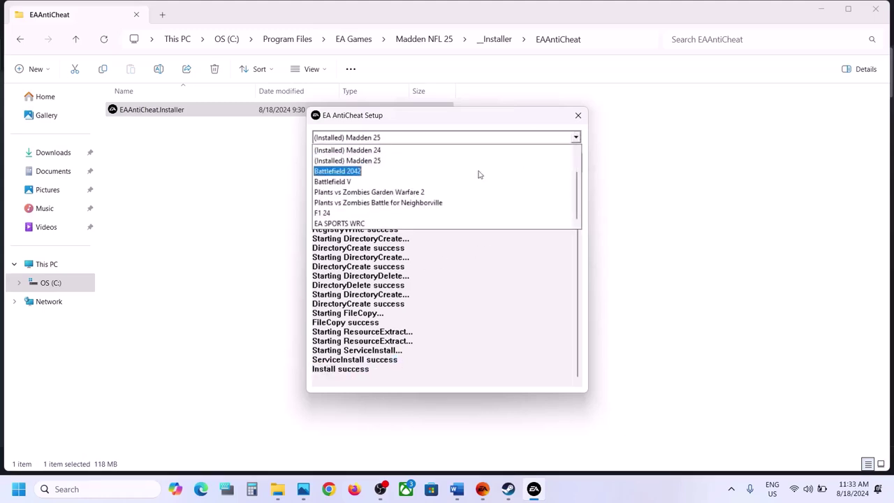
{"action": "left_click", "coordinate": [371, 163]}
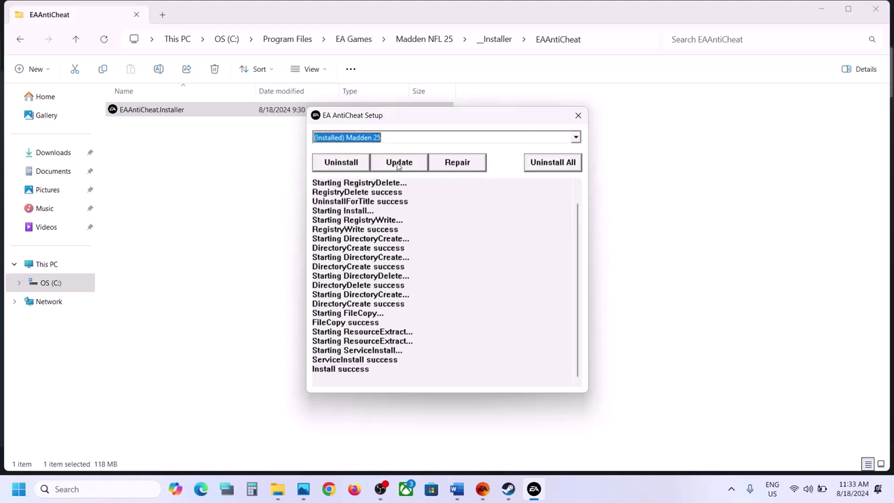
{"action": "left_click", "coordinate": [398, 163]}
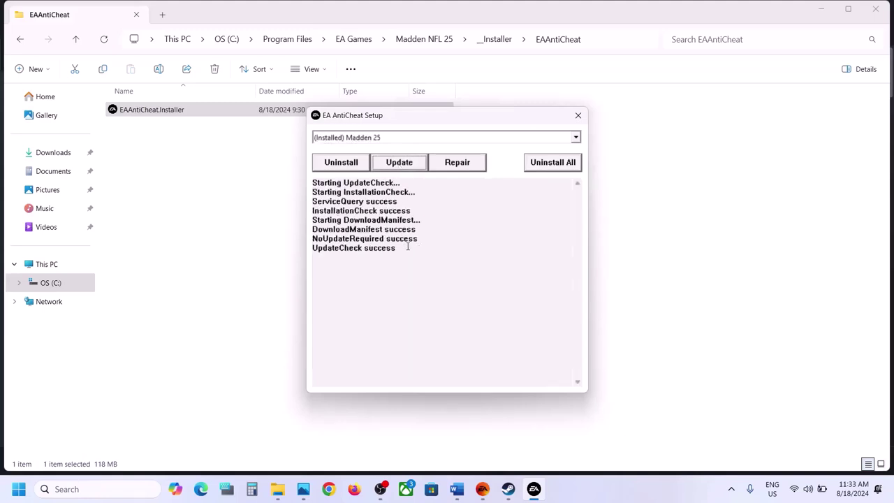
{"action": "left_click_drag", "start_coordinate": [408, 246], "coordinate": [315, 238]}
{"action": "left_click", "coordinate": [494, 239]}
Uninstall and reinstall Madden 25's anti-cheat until the log shows Install success.
{"action": "left_click", "coordinate": [578, 142]}
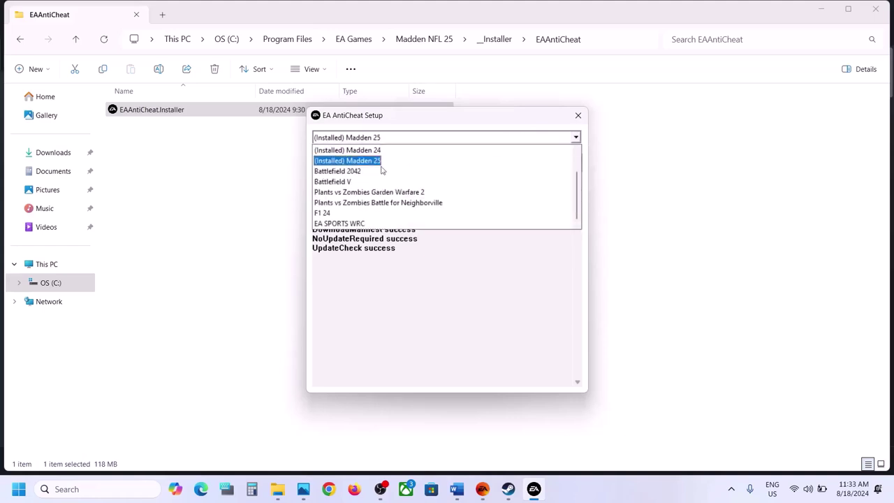
{"action": "left_click", "coordinate": [369, 162]}
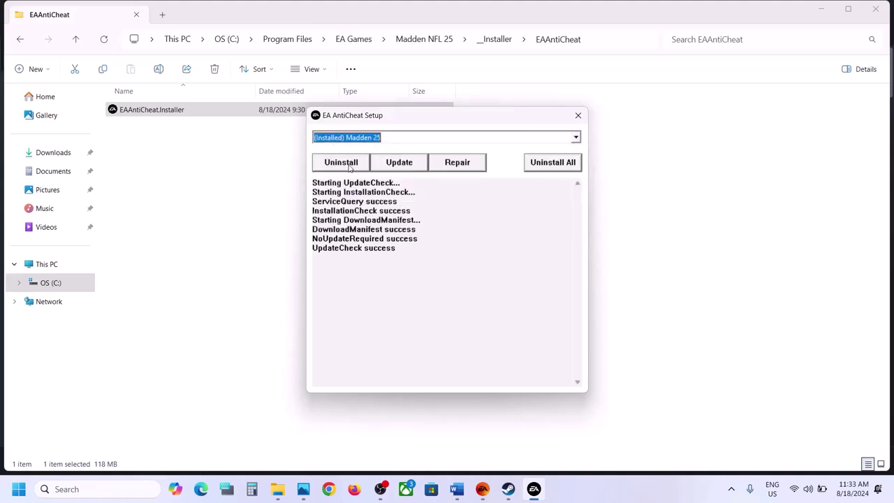
{"action": "left_click", "coordinate": [350, 166]}
{"action": "left_click", "coordinate": [349, 166]}
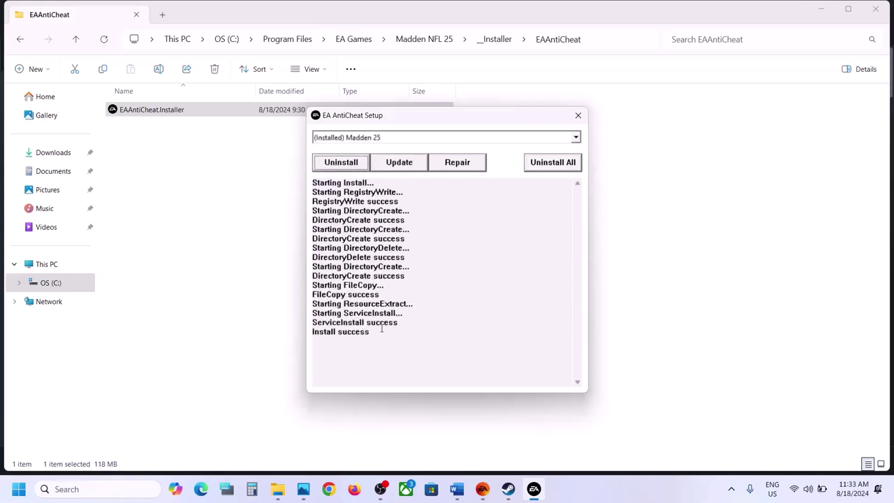
{"action": "left_click_drag", "start_coordinate": [377, 332], "coordinate": [312, 332]}
{"action": "left_click", "coordinate": [495, 242]}
Uninstall Madden 25's anti-cheat and close EA AntiCheat Setup.
{"action": "left_click", "coordinate": [576, 139]}
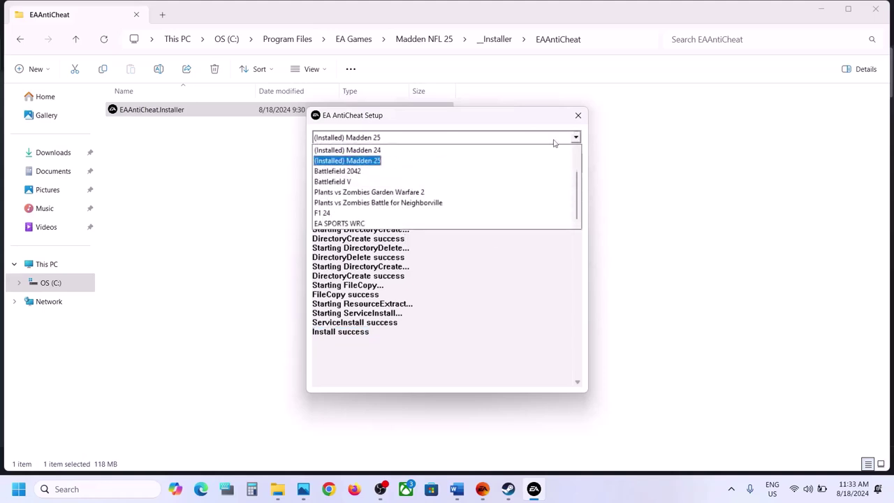
{"action": "left_click", "coordinate": [374, 162]}
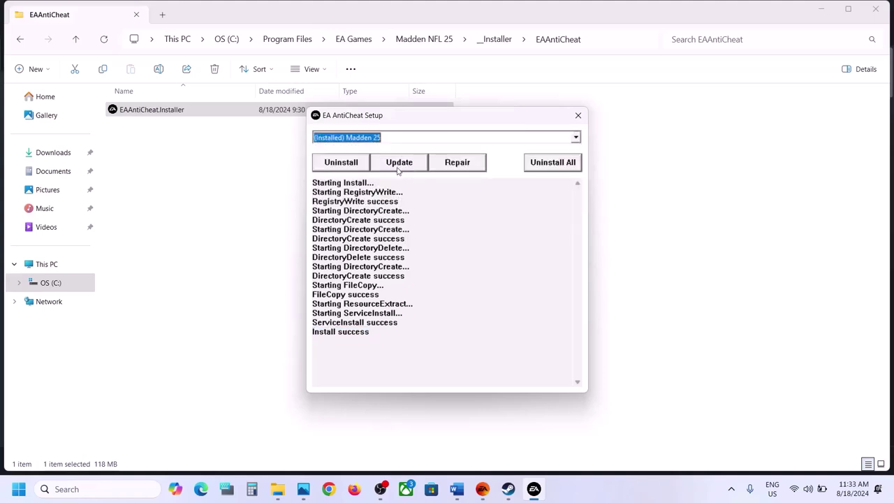
{"action": "left_click", "coordinate": [341, 162]}
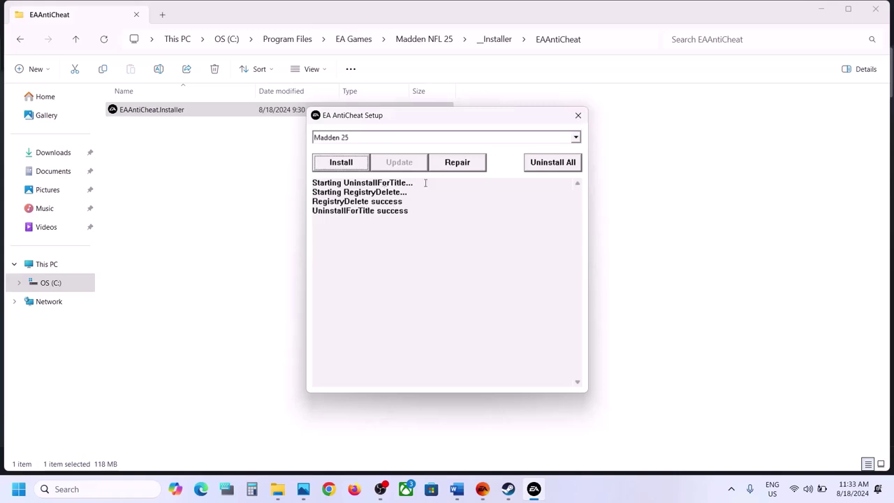
{"action": "left_click", "coordinate": [579, 116]}
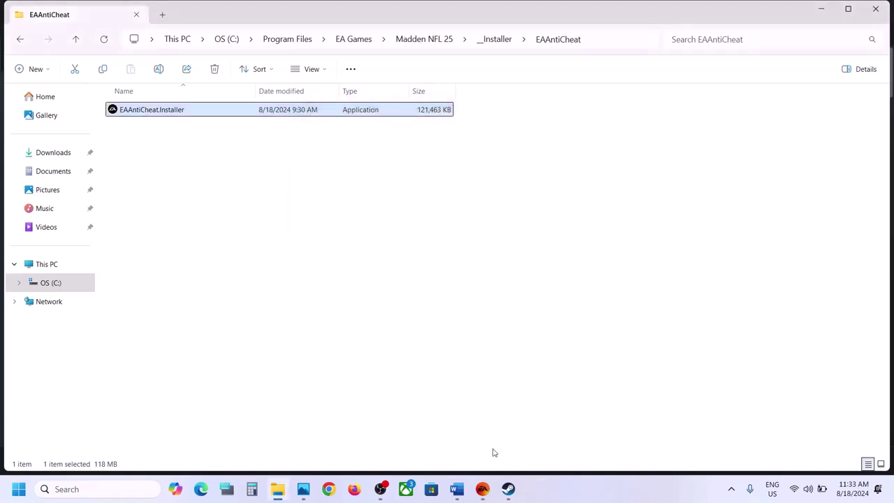
Dismiss the Madden NFL 25 properties in the EA app and launch the game with PLAY.
{"action": "left_click", "coordinate": [482, 492]}
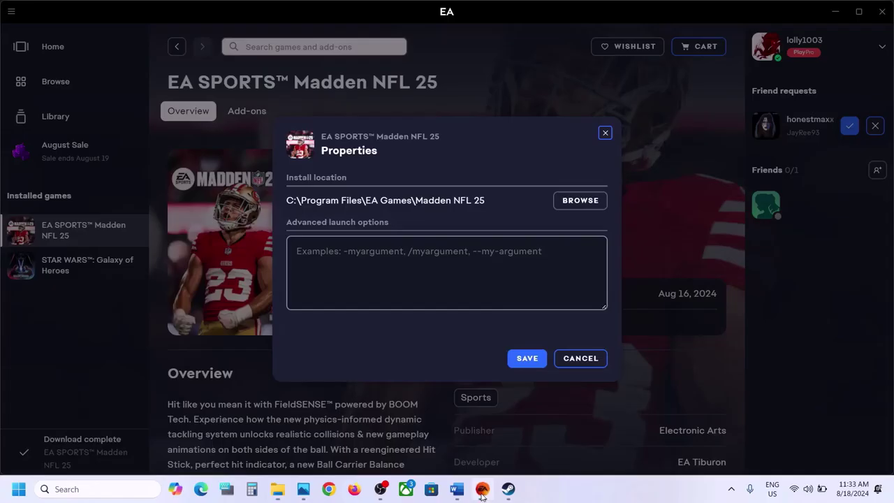
{"action": "left_click", "coordinate": [583, 360]}
{"action": "left_click", "coordinate": [491, 316]}
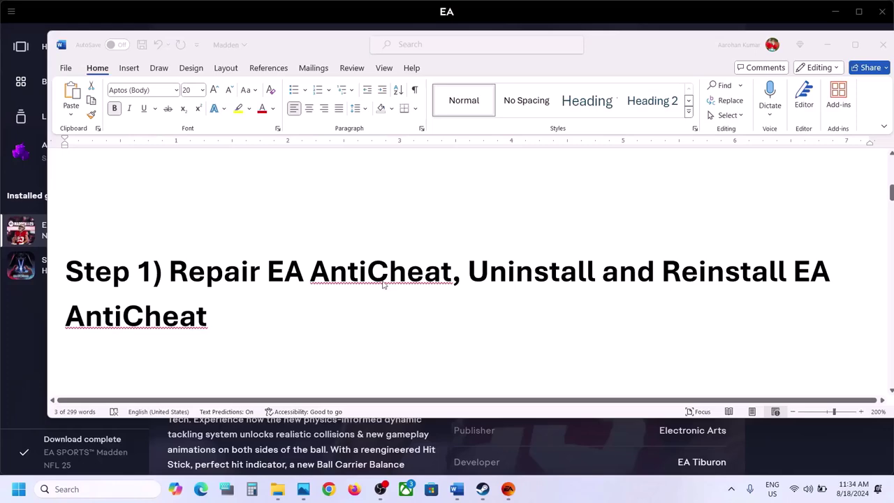
Exit the EA app from its main menu.
{"action": "scroll", "coordinate": [383, 283], "scroll_direction": "down", "scroll_amount": 3}
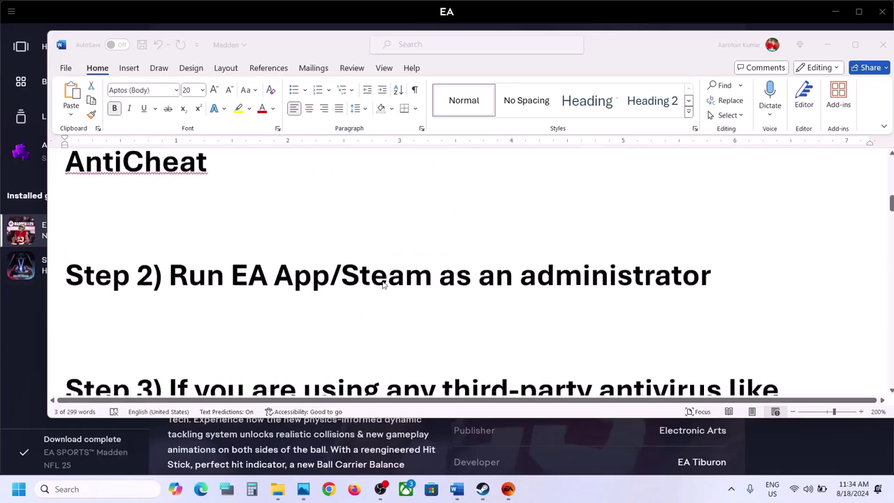
{"action": "left_click_drag", "start_coordinate": [200, 269], "coordinate": [711, 279]}
{"action": "left_click", "coordinate": [386, 17]}
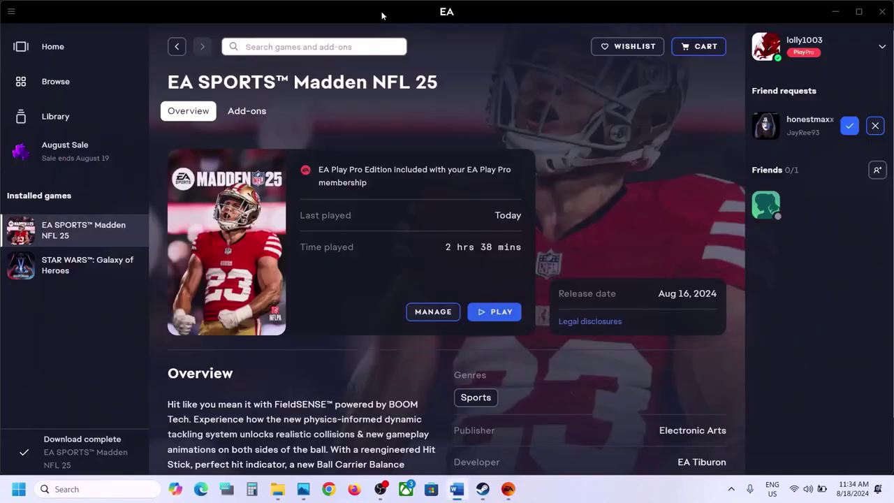
{"action": "left_click", "coordinate": [14, 12]}
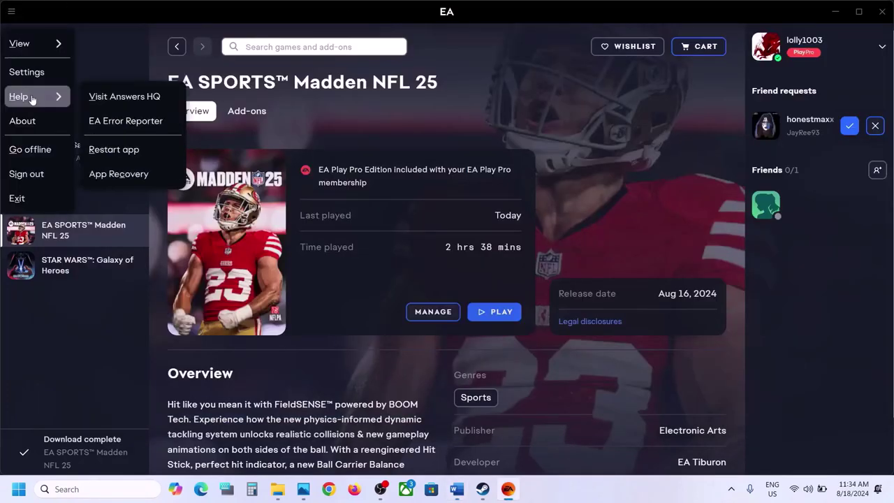
{"action": "left_click", "coordinate": [20, 195]}
Exit Steam from its Steam menu and search Windows for EA.
{"action": "left_click", "coordinate": [482, 489]}
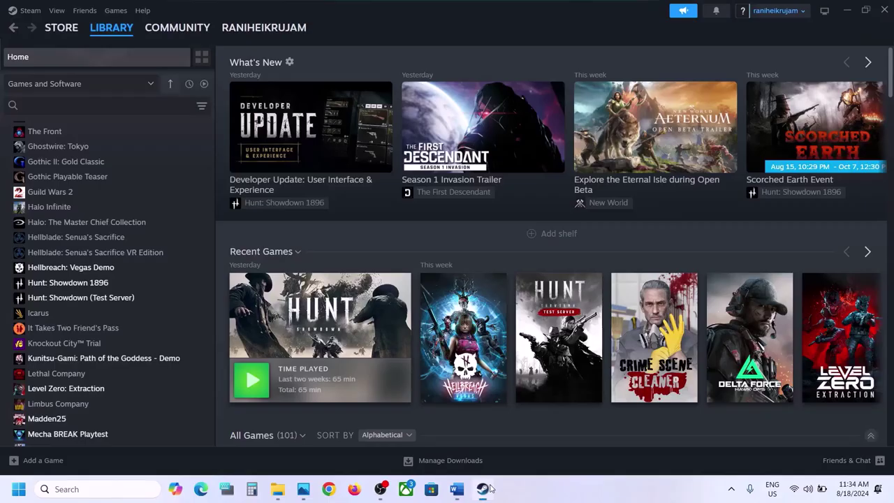
{"action": "left_click", "coordinate": [28, 10]}
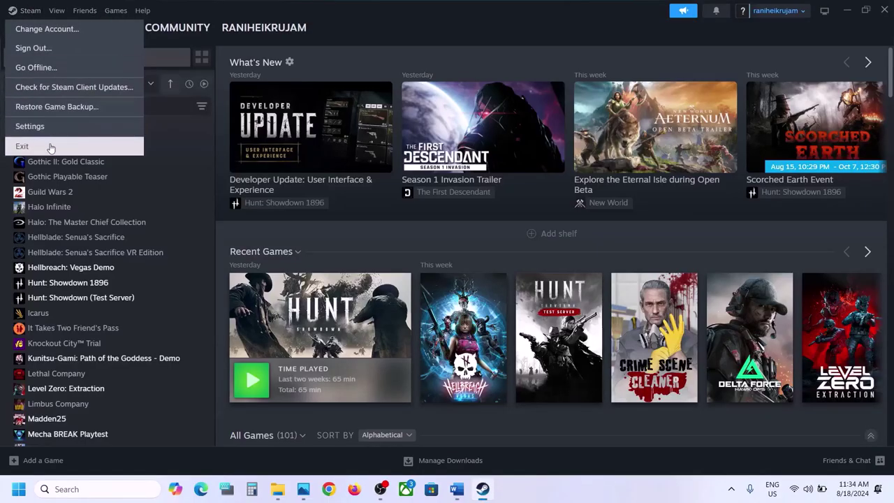
{"action": "left_click", "coordinate": [53, 145]}
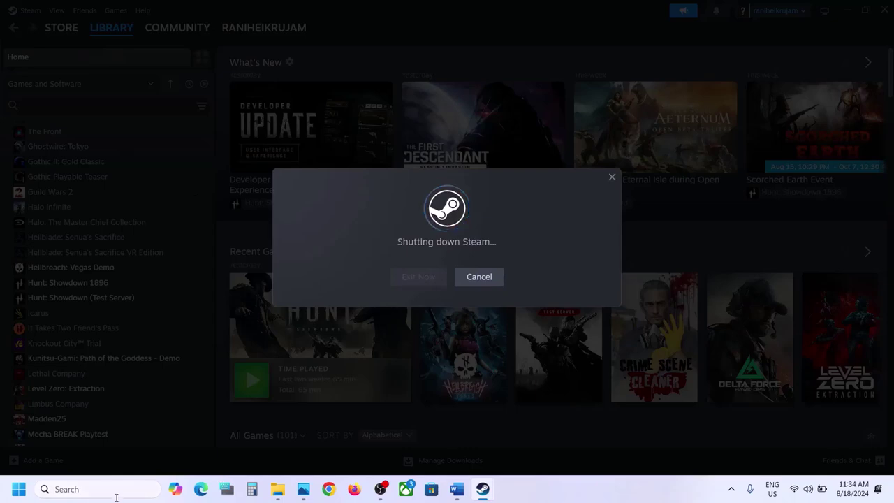
{"action": "left_click", "coordinate": [111, 492]}
{"action": "type", "text": "EA"}
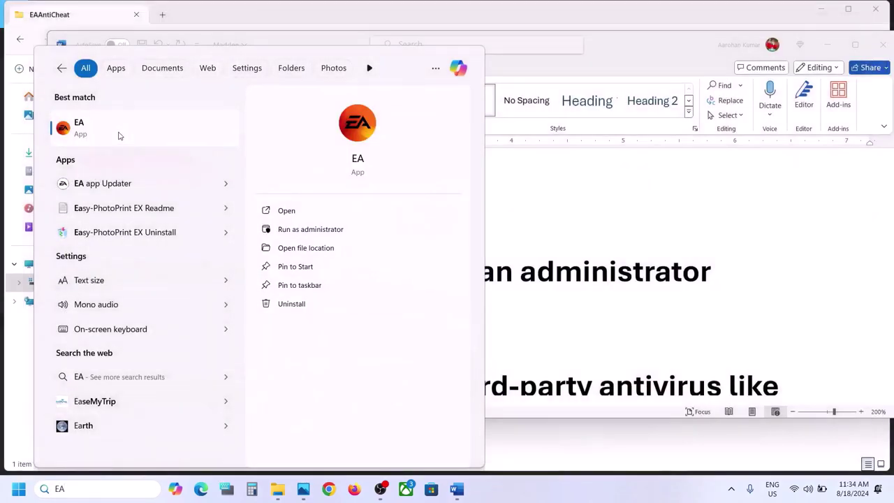
Run the EA app and Steam as administrator, accepting Steam's compatibility mode warning.
{"action": "right_click", "coordinate": [119, 136]}
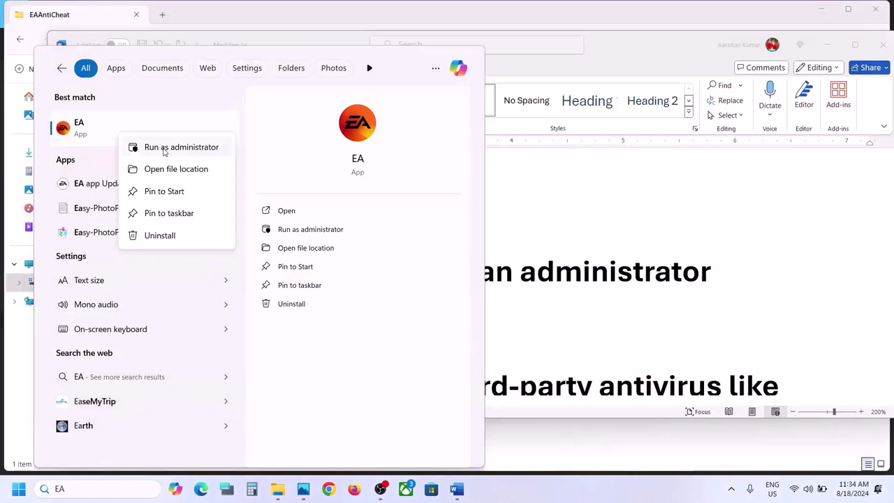
{"action": "left_click", "coordinate": [163, 149]}
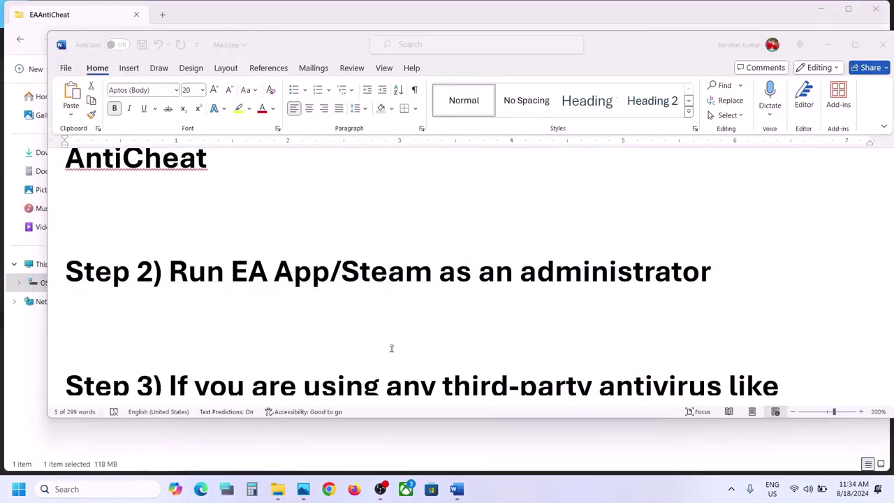
{"action": "left_click", "coordinate": [102, 489]}
{"action": "type", "text": "S"}
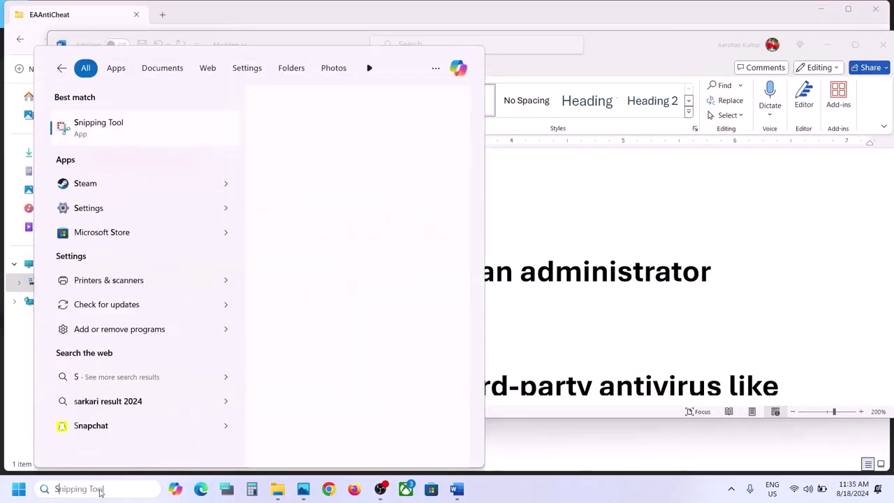
{"action": "type", "text": "TEAM"}
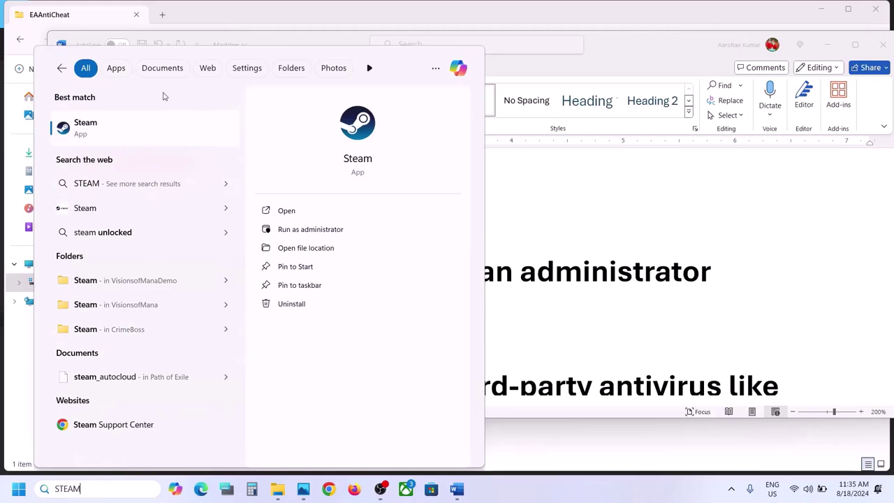
{"action": "right_click", "coordinate": [116, 131]}
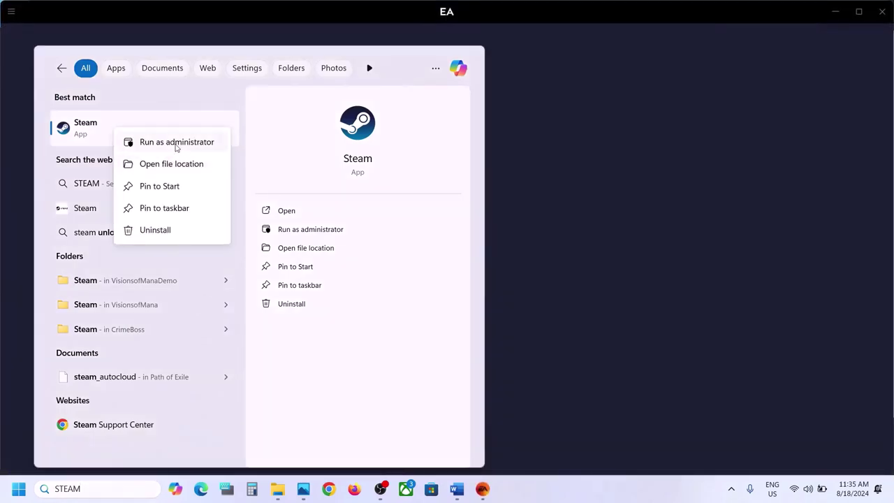
{"action": "left_click", "coordinate": [176, 143]}
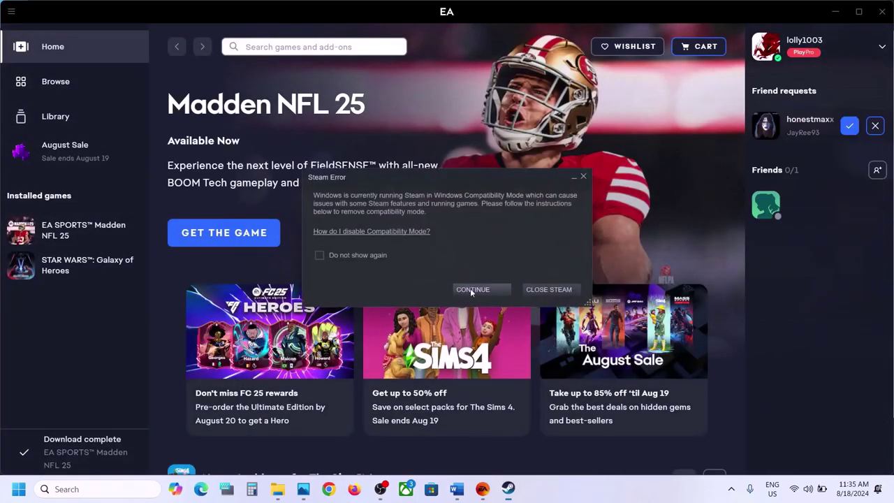
{"action": "left_click", "coordinate": [473, 291]}
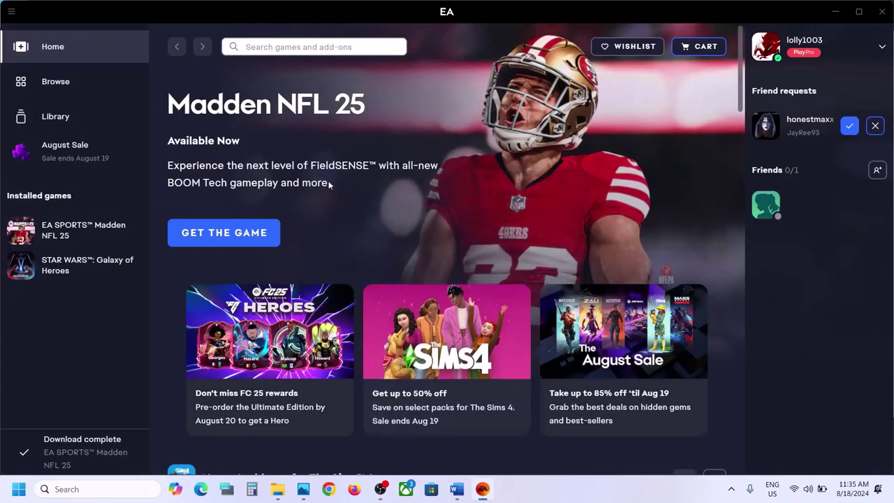
{"action": "left_click", "coordinate": [456, 493]}
Read Step 3 in the Word notes on allowing the game exe through antivirus and Windows Security.
{"action": "scroll", "coordinate": [306, 309], "scroll_direction": "down", "scroll_amount": 3}
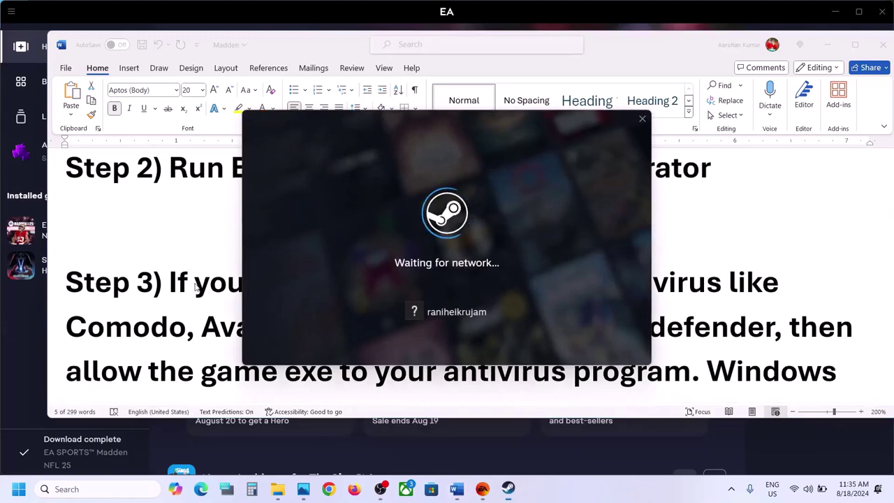
{"action": "left_click_drag", "start_coordinate": [170, 282], "coordinate": [514, 328]}
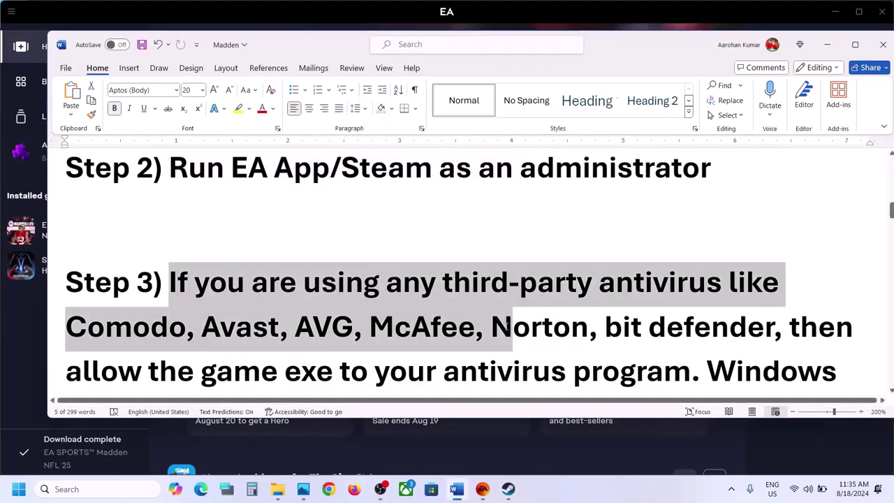
{"action": "scroll", "coordinate": [502, 321], "scroll_direction": "down", "scroll_amount": 1}
{"action": "left_click", "coordinate": [479, 304]}
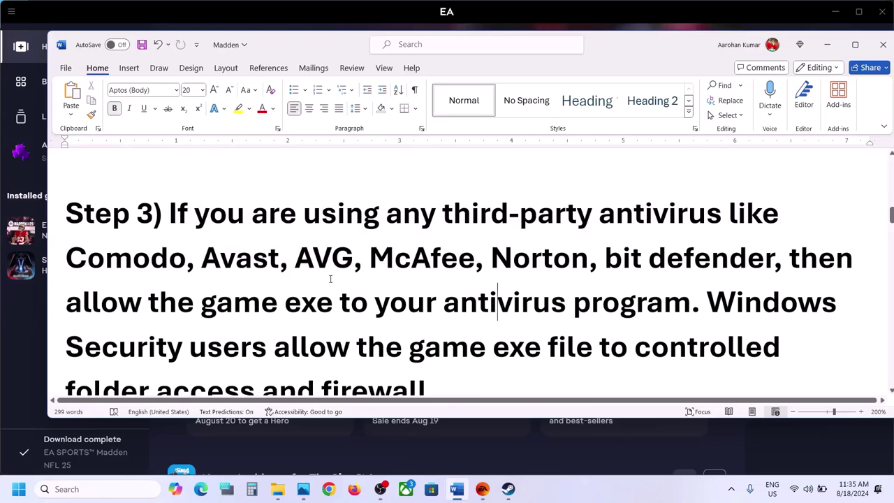
{"action": "left_click_drag", "start_coordinate": [353, 257], "coordinate": [647, 259]}
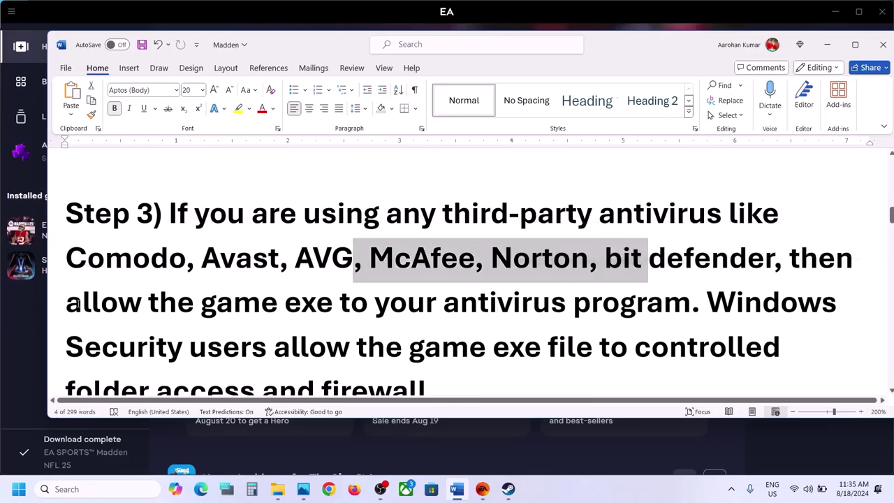
{"action": "left_click_drag", "start_coordinate": [76, 301], "coordinate": [690, 304]}
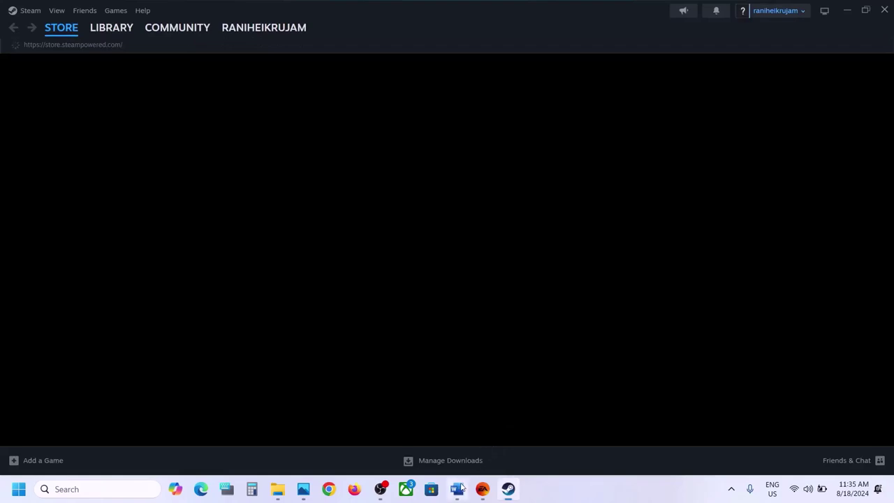
{"action": "left_click", "coordinate": [458, 489]}
{"action": "left_click_drag", "start_coordinate": [703, 302], "coordinate": [276, 337]}
Reach Controlled folder access's allowed apps via Windows Security's ransomware protection settings.
{"action": "key", "text": "super+i"}
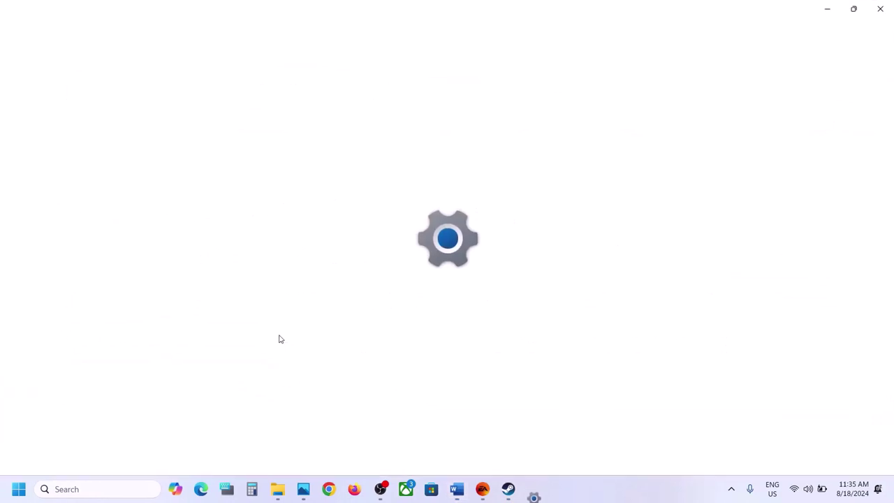
{"action": "left_click", "coordinate": [87, 364]}
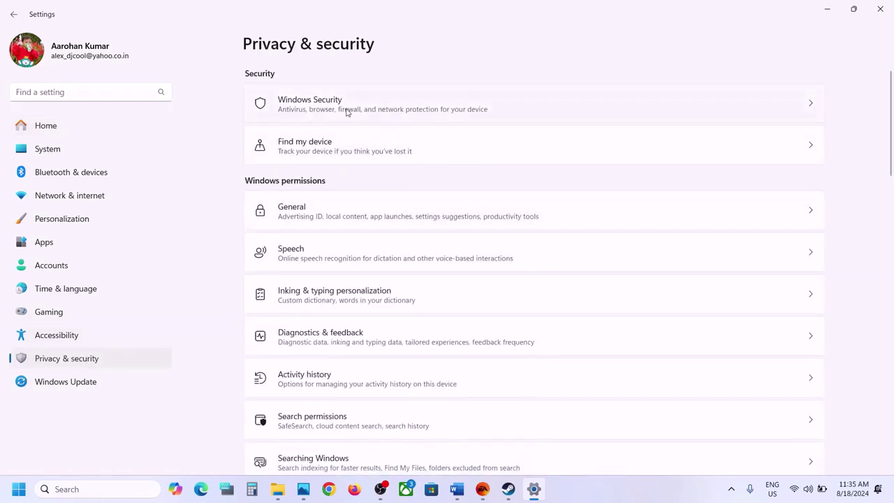
{"action": "left_click", "coordinate": [392, 87]}
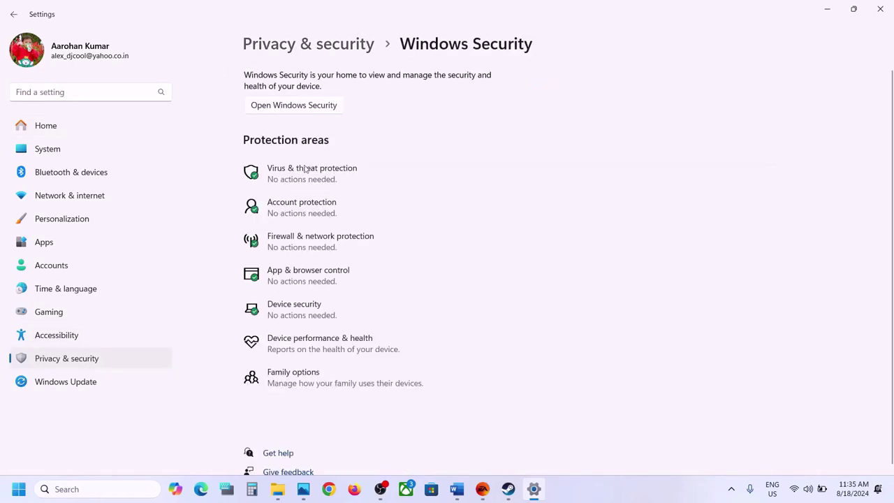
{"action": "left_click", "coordinate": [301, 171]}
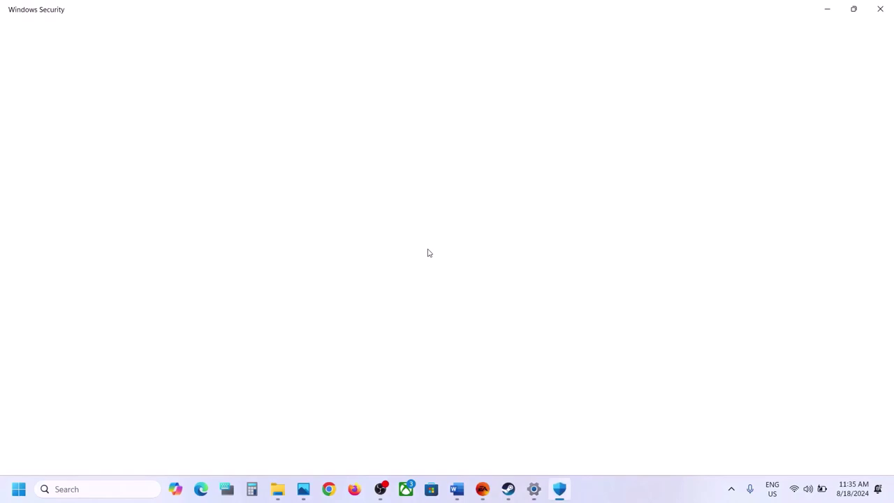
{"action": "scroll", "coordinate": [427, 253], "scroll_direction": "down", "scroll_amount": 3}
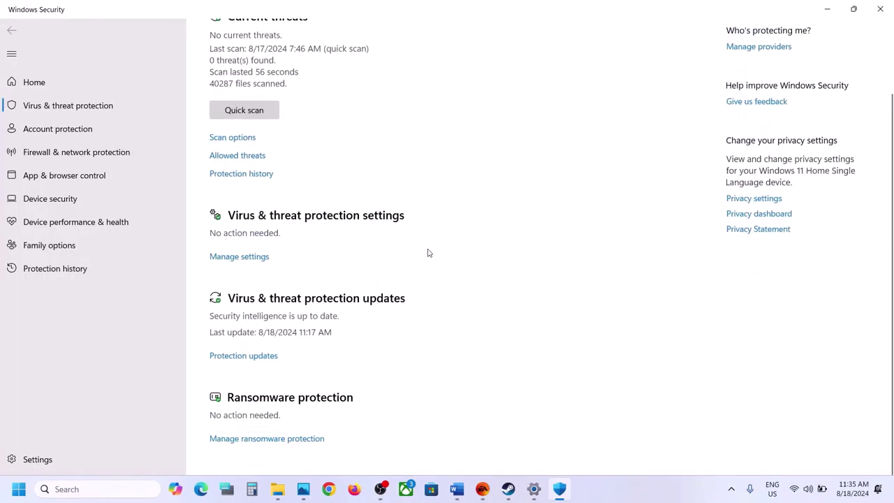
{"action": "left_click", "coordinate": [275, 439]}
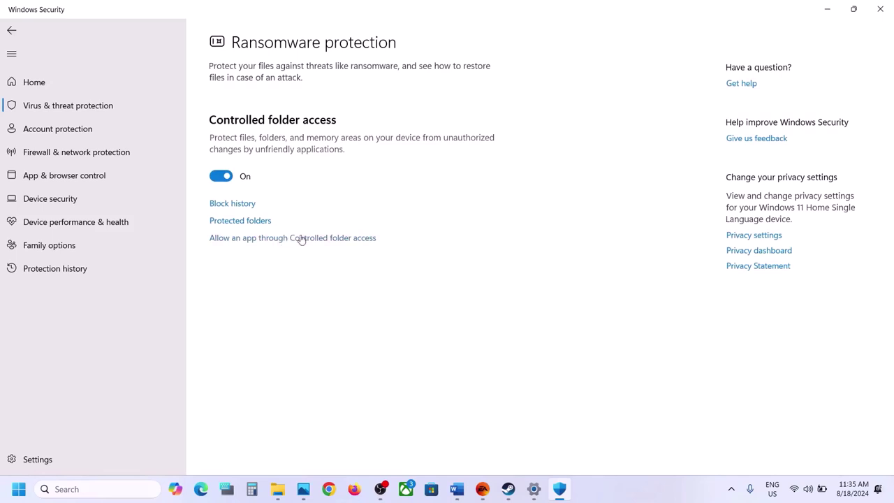
{"action": "left_click", "coordinate": [294, 238]}
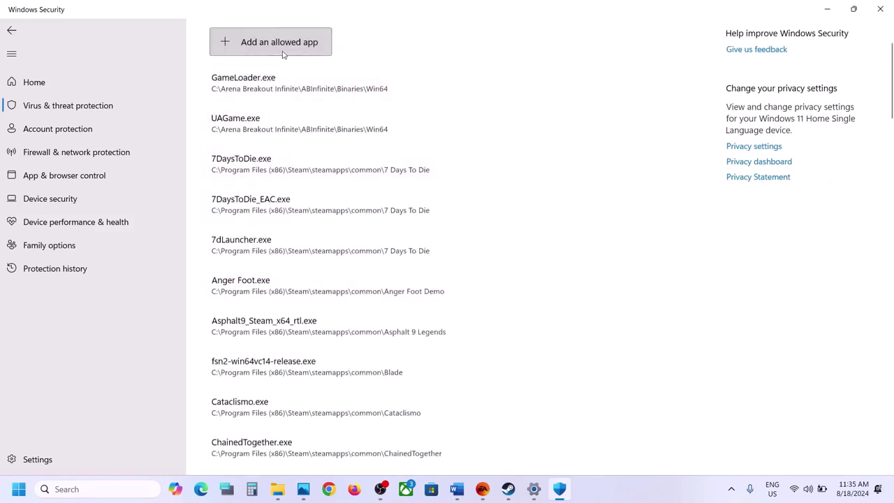
Add the Madden25, Madden25_Trial and EAAntiCheat.GameServiceLauncher executables as allowed apps.
{"action": "left_click", "coordinate": [282, 53]}
{"action": "left_click", "coordinate": [262, 88]}
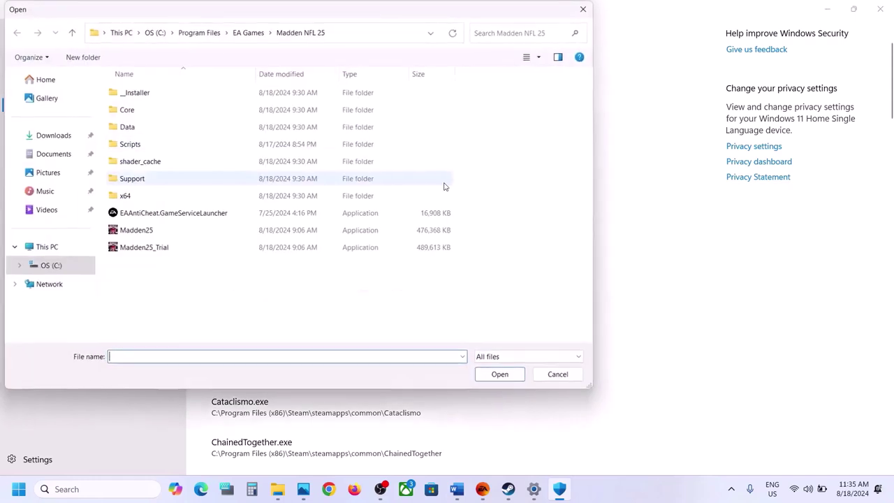
{"action": "left_click", "coordinate": [159, 230]}
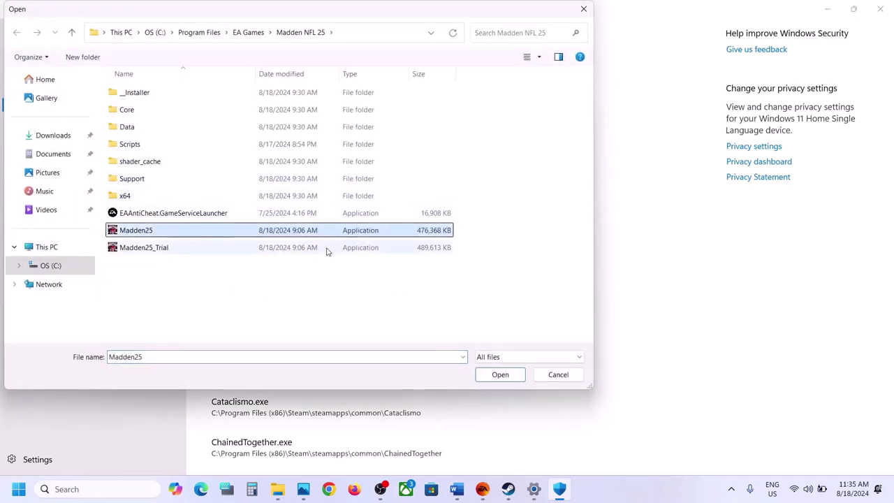
{"action": "left_click", "coordinate": [499, 375]}
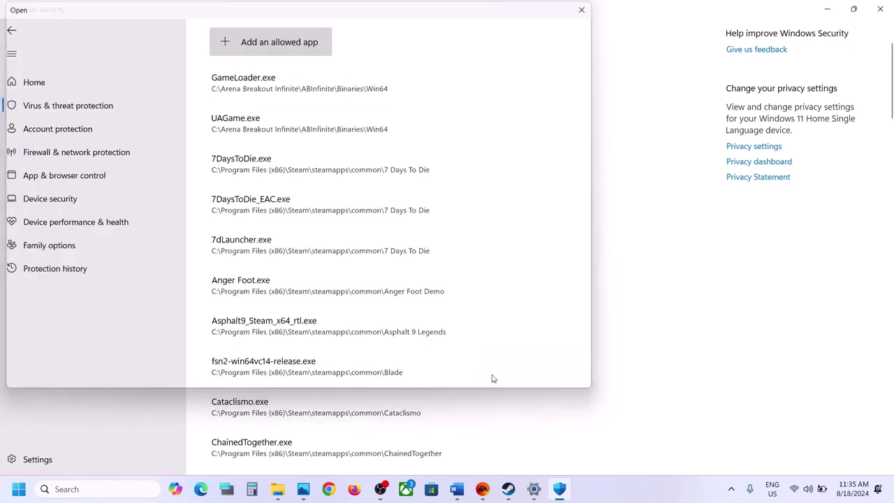
{"action": "left_click", "coordinate": [290, 43]}
{"action": "left_click", "coordinate": [274, 89]}
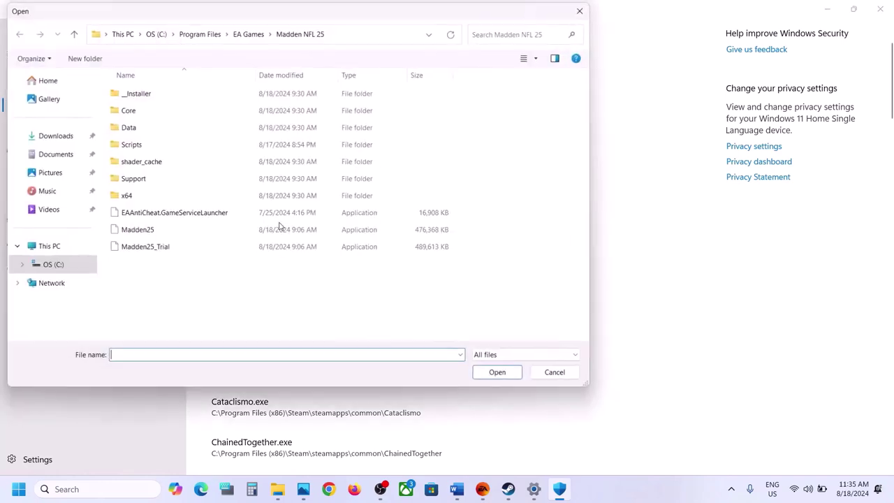
{"action": "left_click", "coordinate": [155, 248]}
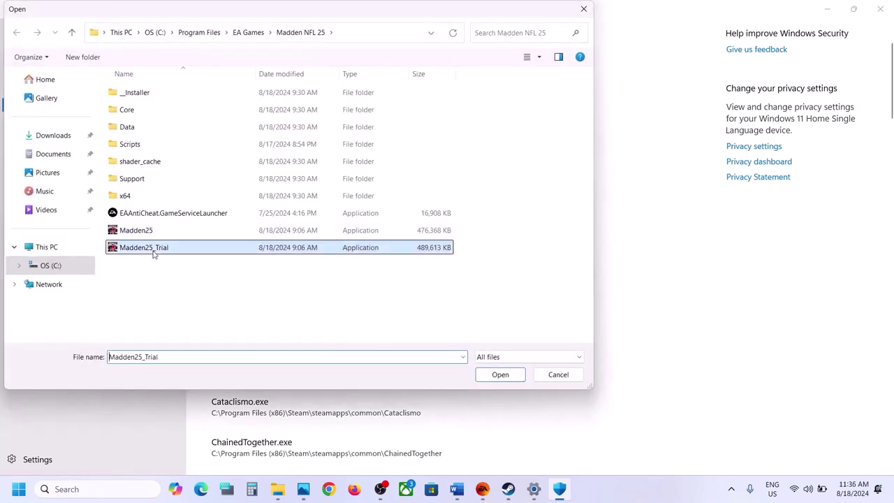
{"action": "left_click", "coordinate": [502, 378]}
{"action": "left_click", "coordinate": [269, 42]}
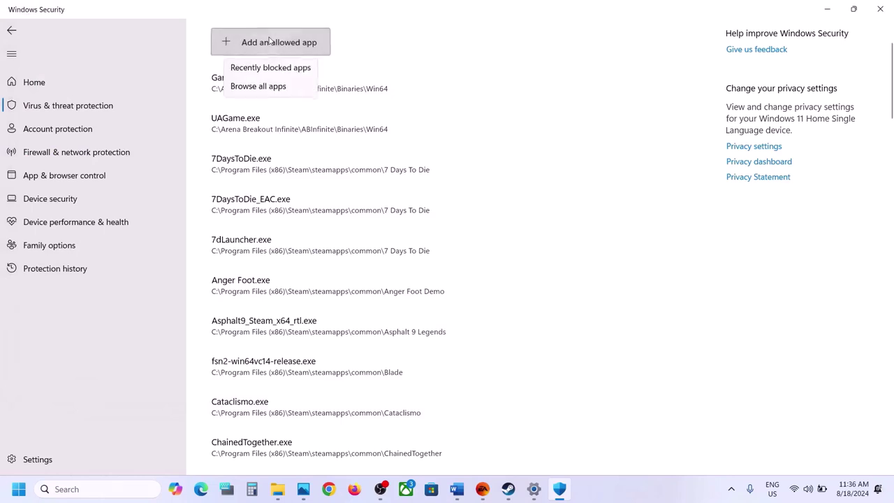
{"action": "left_click", "coordinate": [265, 89]}
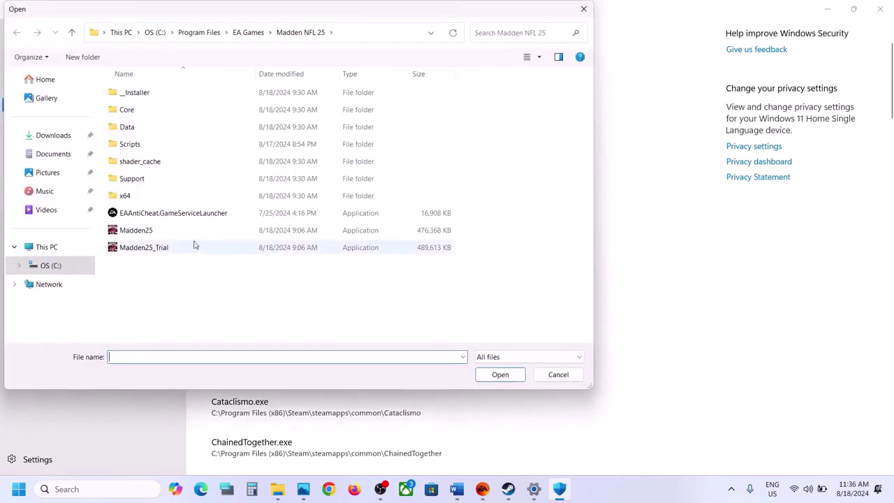
{"action": "left_click", "coordinate": [150, 218]}
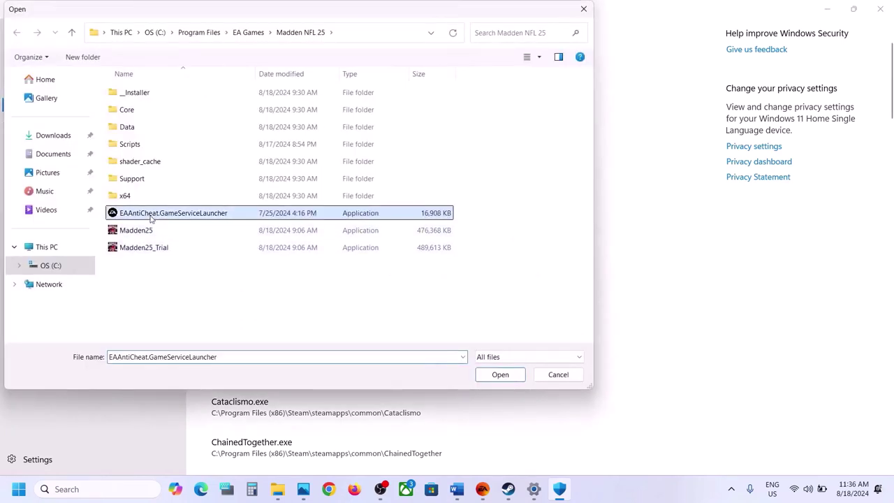
{"action": "left_click", "coordinate": [500, 375]}
{"action": "left_click", "coordinate": [90, 489]}
Open Windows Defender Firewall's allowed apps list in Control Panel and unlock it for changes.
{"action": "type", "text": "CO"}
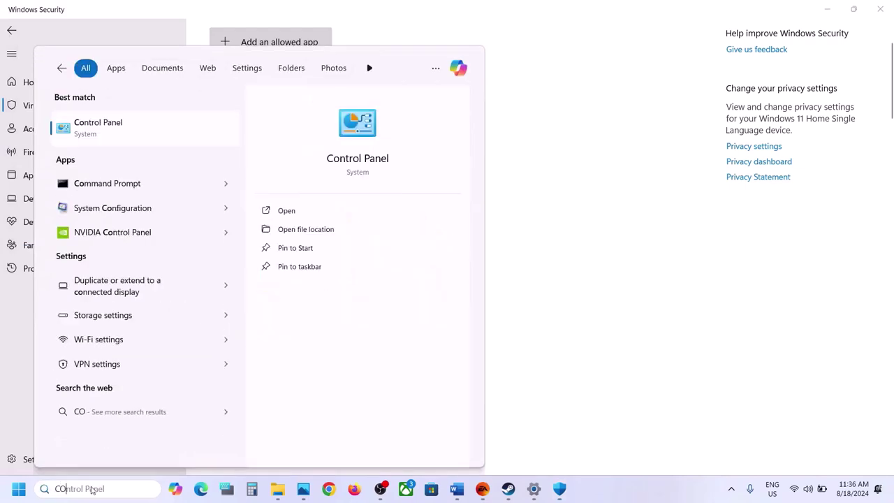
{"action": "type", "text": "NTROL"}
{"action": "key", "text": "Return"}
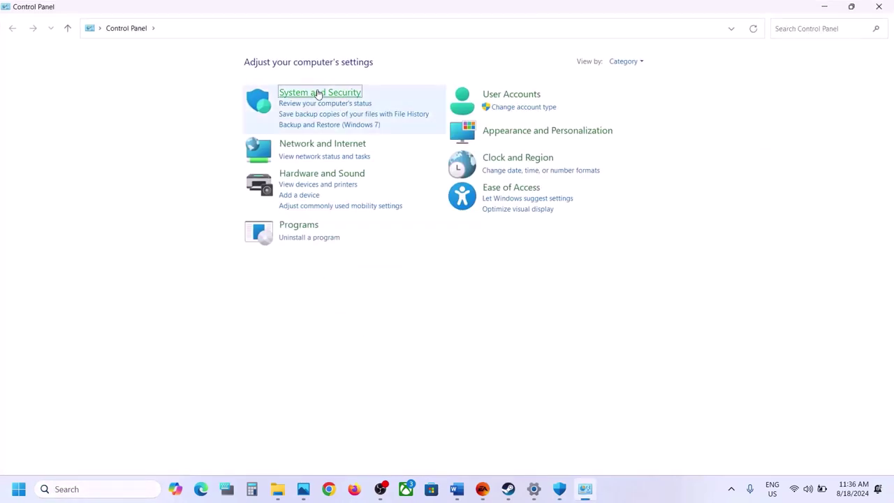
{"action": "left_click", "coordinate": [313, 93]}
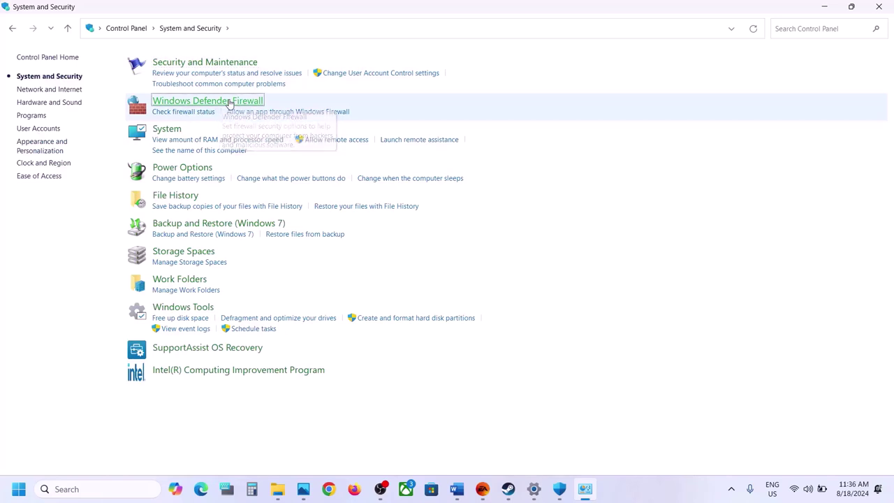
{"action": "left_click", "coordinate": [231, 103]}
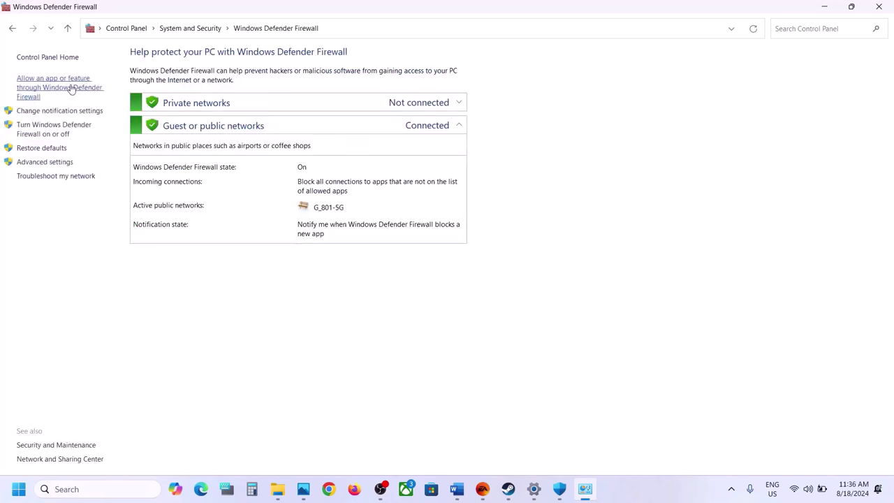
{"action": "left_click", "coordinate": [72, 88]}
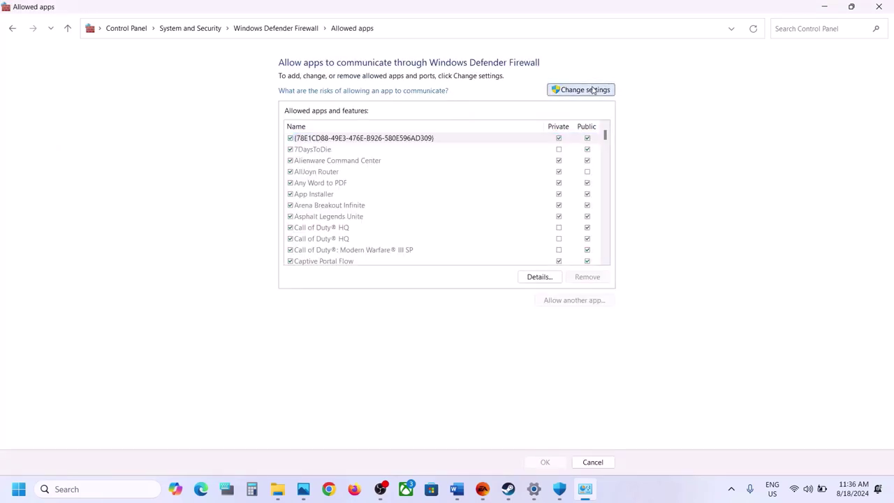
{"action": "left_click", "coordinate": [593, 89]}
Try adding Madden25 as a firewall exception, dismissing the already-listed error.
{"action": "left_click", "coordinate": [564, 305]}
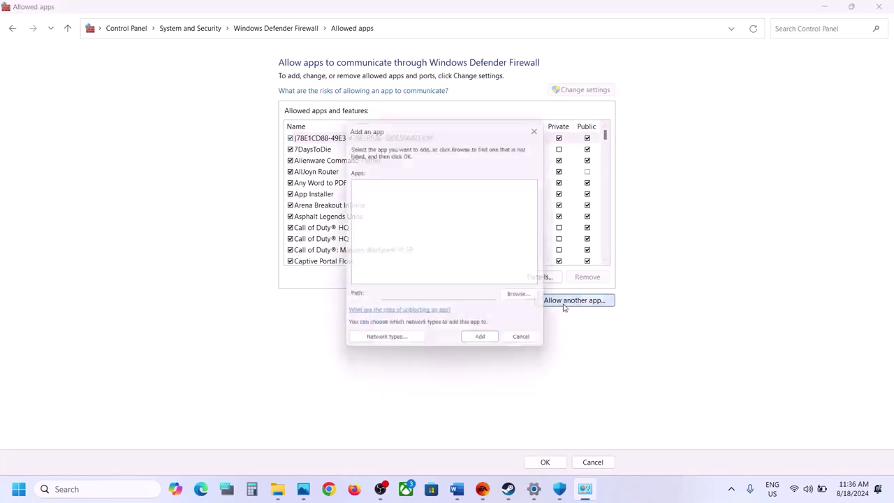
{"action": "left_click", "coordinate": [524, 299]}
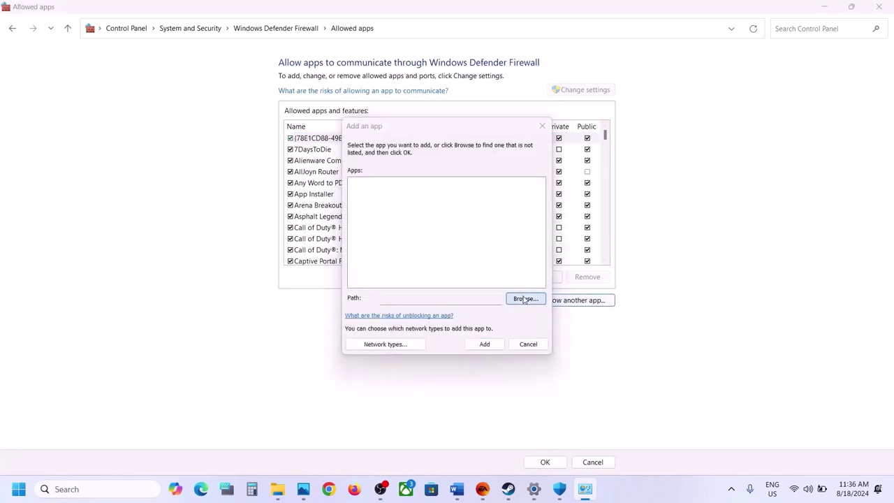
{"action": "scroll", "coordinate": [538, 258], "scroll_direction": "down", "scroll_amount": 1}
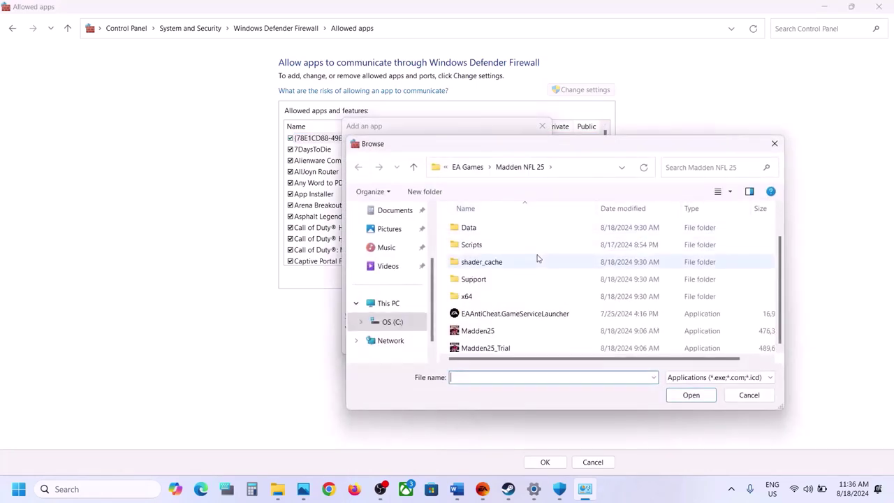
{"action": "left_click", "coordinate": [499, 331]}
{"action": "left_click", "coordinate": [705, 397]}
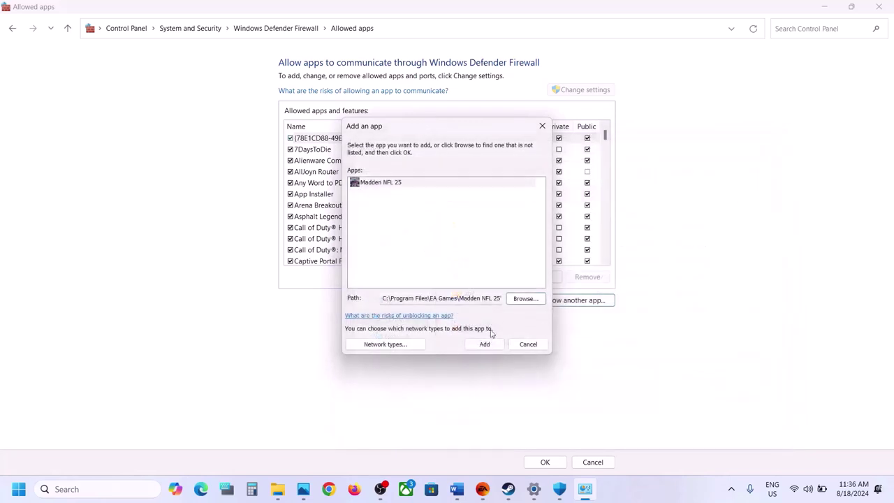
{"action": "left_click", "coordinate": [486, 345]}
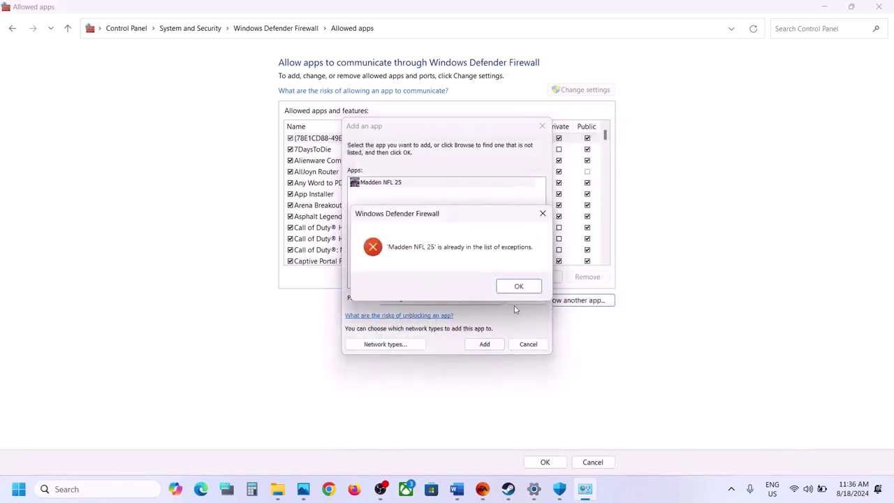
{"action": "left_click", "coordinate": [519, 287]}
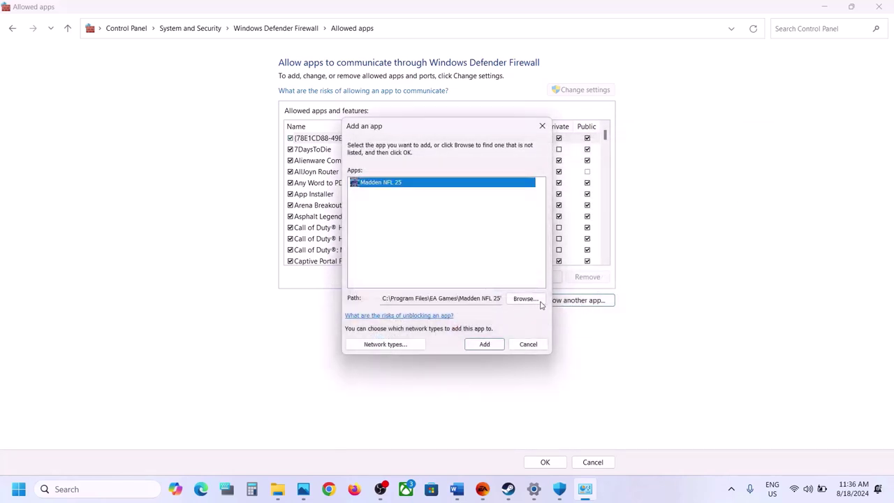
Try adding Madden25_Trial and EAAntiCheat.GameServiceLauncher, dismissing each already-listed error.
{"action": "left_click", "coordinate": [530, 301]}
{"action": "scroll", "coordinate": [506, 335], "scroll_direction": "down", "scroll_amount": 1}
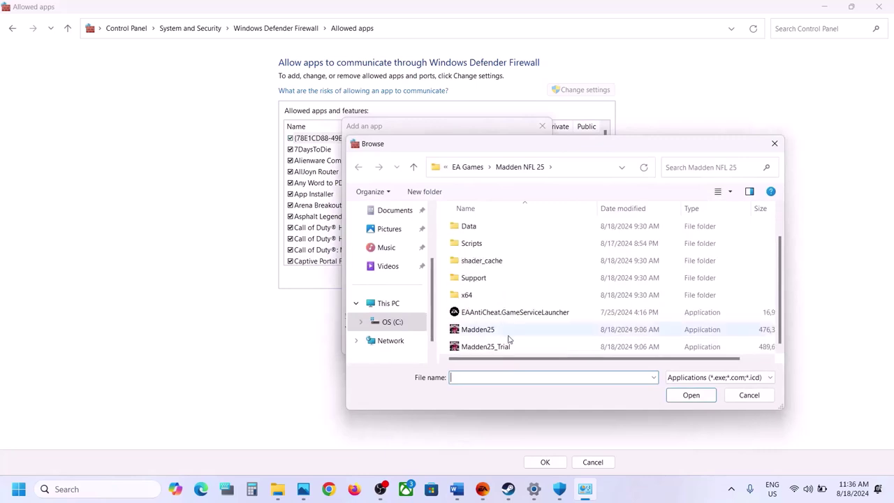
{"action": "left_click", "coordinate": [496, 345]}
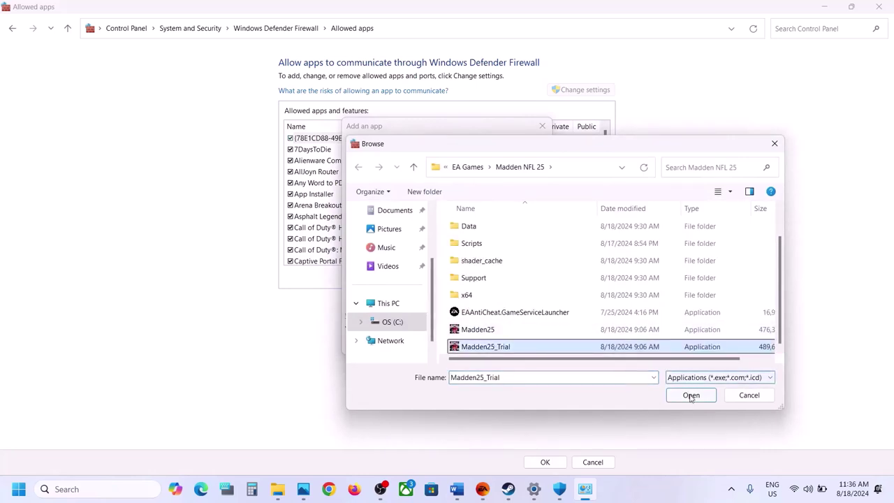
{"action": "left_click", "coordinate": [689, 395]}
{"action": "left_click", "coordinate": [480, 345]}
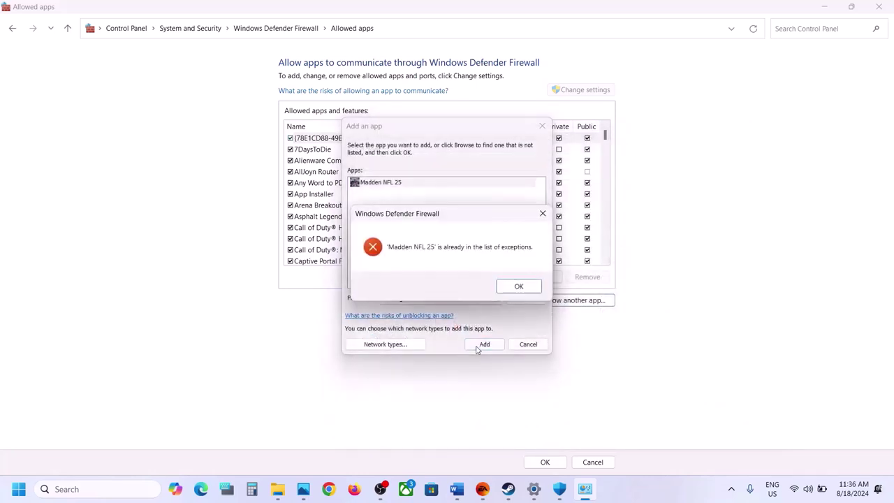
{"action": "left_click", "coordinate": [513, 286]}
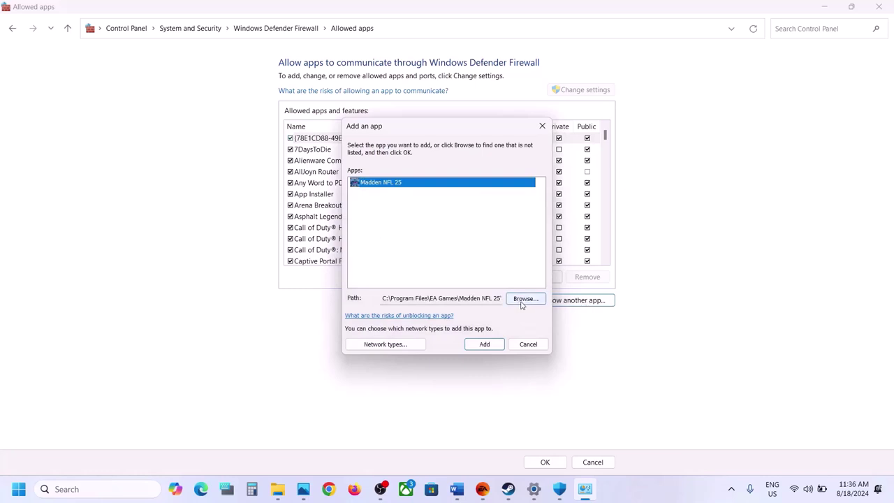
{"action": "left_click", "coordinate": [524, 299]}
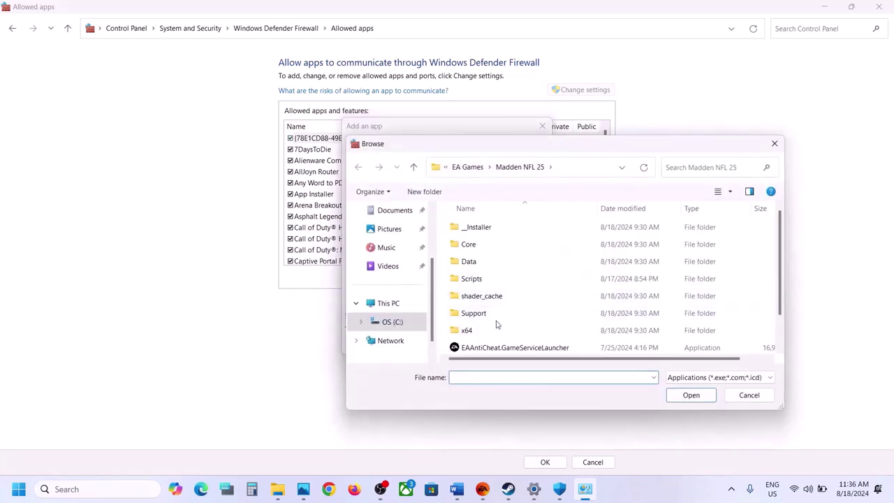
{"action": "scroll", "coordinate": [495, 323], "scroll_direction": "down", "scroll_amount": 1}
{"action": "left_click", "coordinate": [505, 313]}
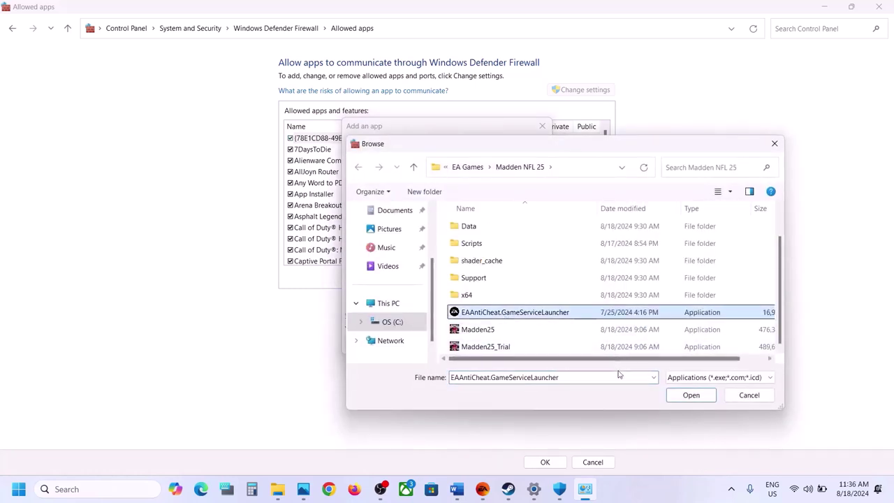
{"action": "left_click", "coordinate": [688, 395]}
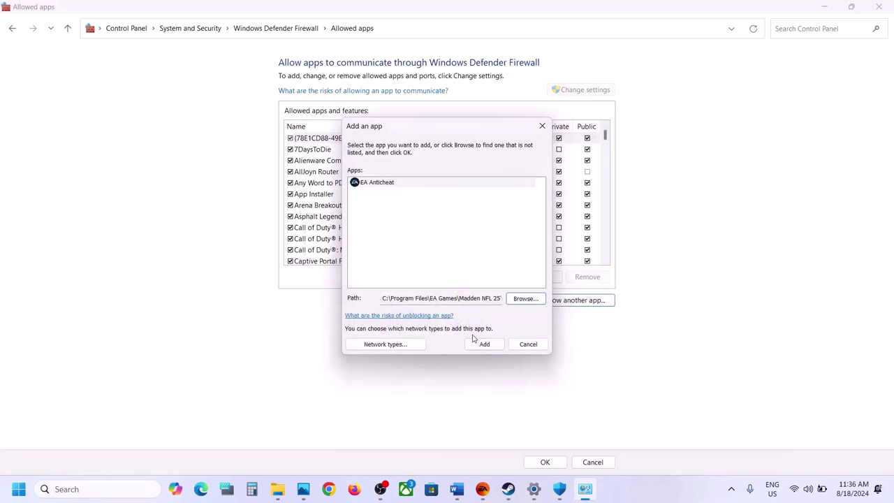
{"action": "left_click", "coordinate": [482, 344]}
{"action": "left_click", "coordinate": [512, 286]}
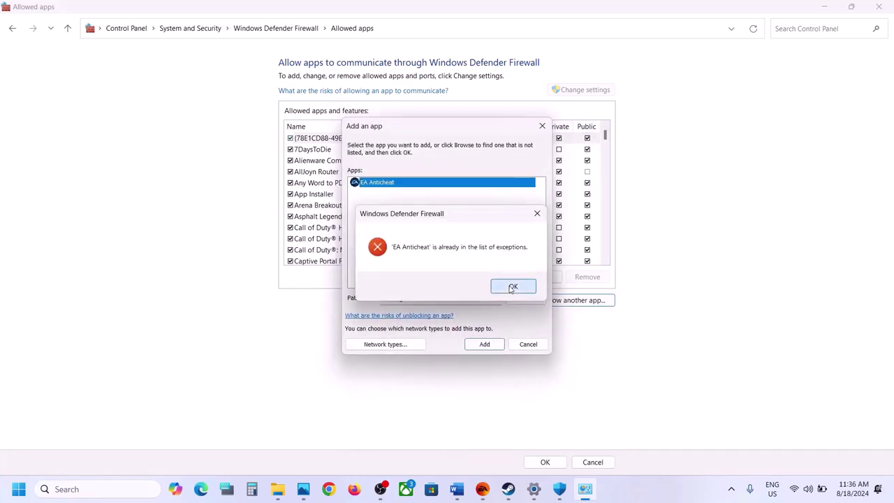
Cancel the add, check the Madden NFL 25 entries in the list, and close the window.
{"action": "left_click", "coordinate": [520, 344]}
{"action": "left_click", "coordinate": [373, 239]}
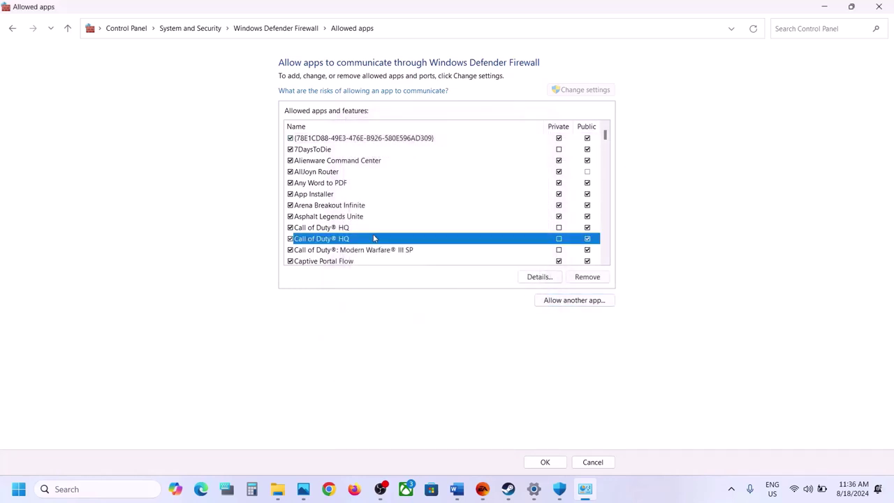
{"action": "key", "text": "m"}
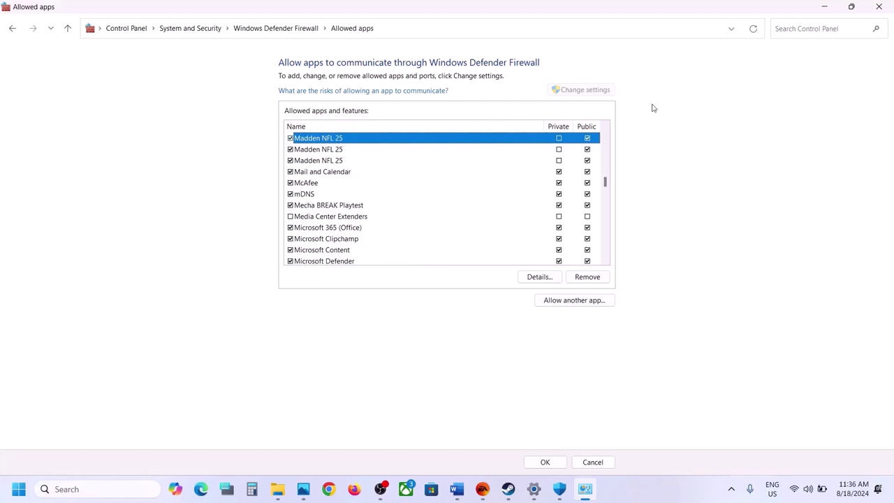
{"action": "left_click", "coordinate": [882, 8]}
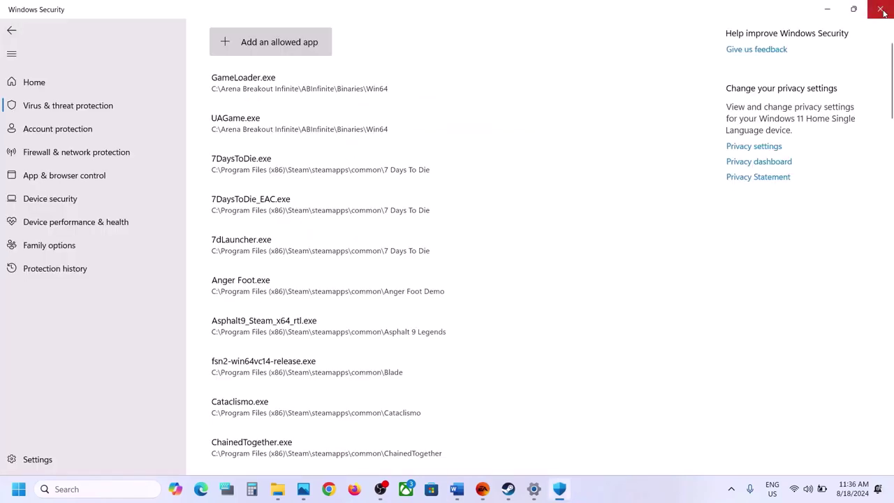
Close Windows Security and highlight Step 4's run-as-administrator instruction in Word.
{"action": "left_click", "coordinate": [881, 8]}
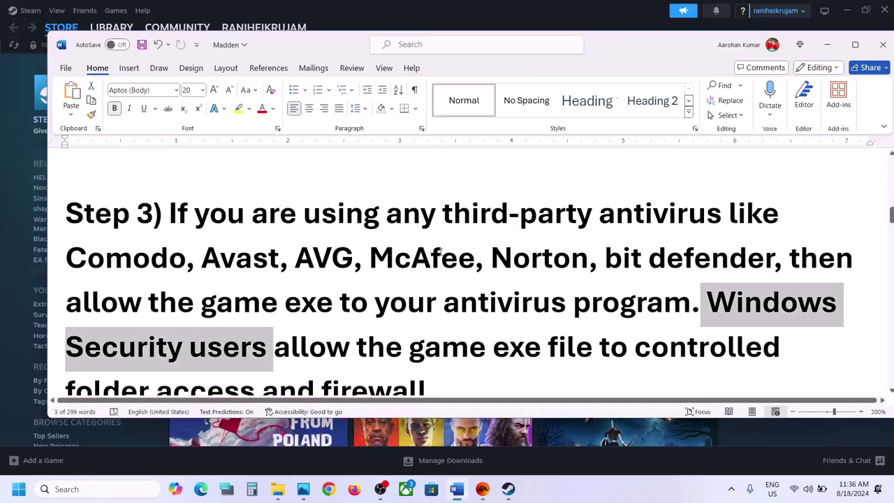
{"action": "scroll", "coordinate": [441, 252], "scroll_direction": "down", "scroll_amount": 3}
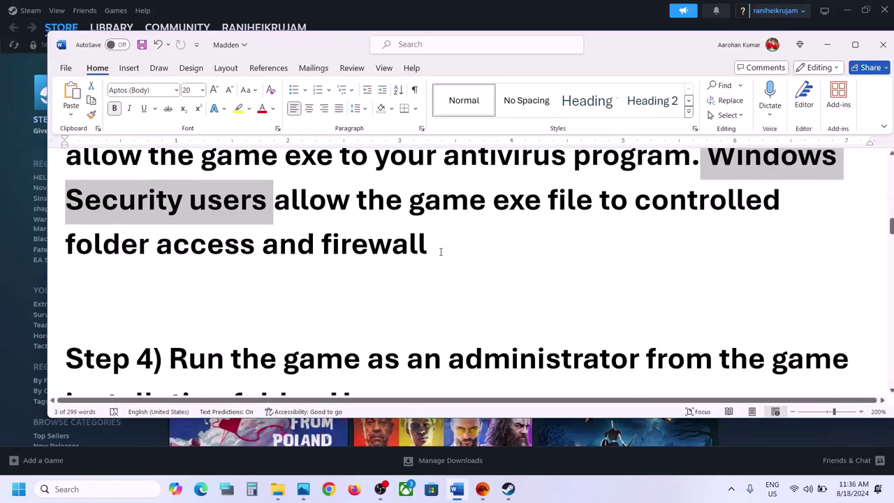
{"action": "scroll", "coordinate": [441, 252], "scroll_direction": "down", "scroll_amount": 2}
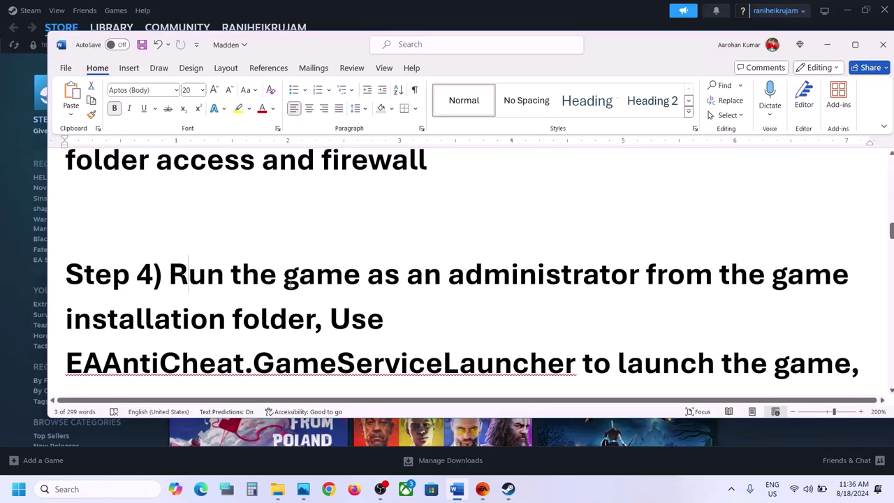
{"action": "left_click_drag", "start_coordinate": [187, 274], "coordinate": [323, 319]}
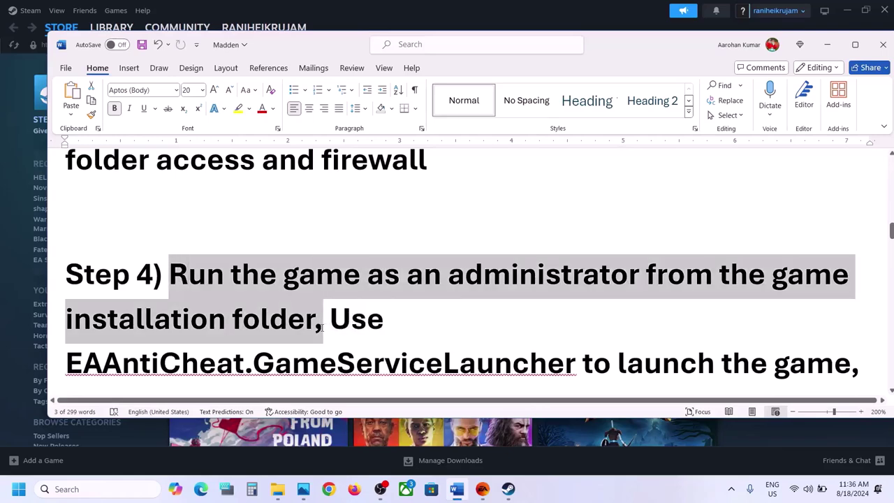
{"action": "left_click", "coordinate": [483, 491]}
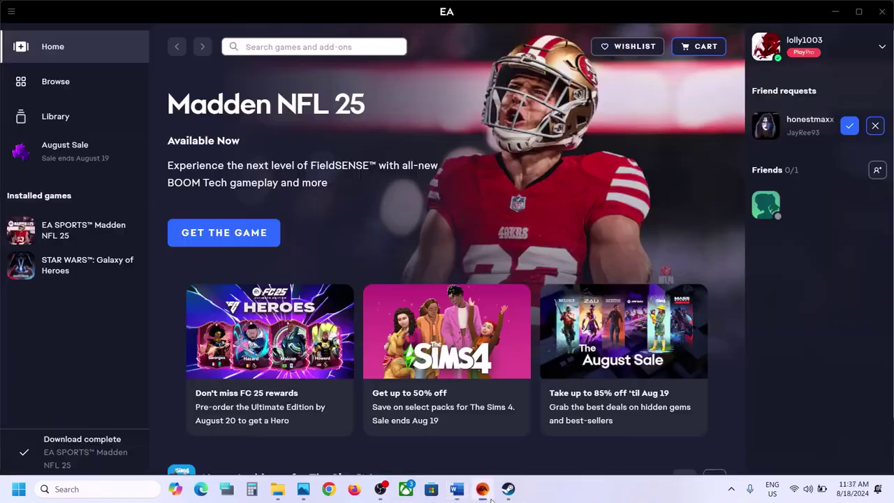
Go up to the Madden NFL 25 folder and open Madden25's Compatibility properties.
{"action": "left_click", "coordinate": [279, 492]}
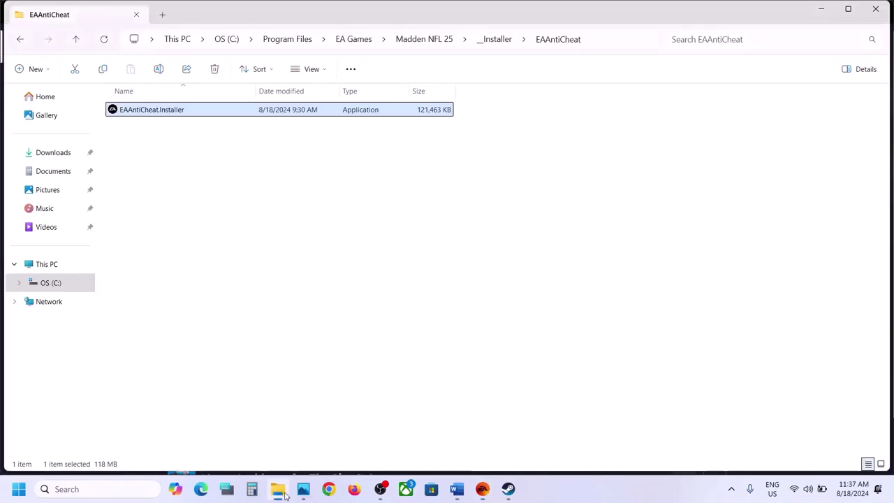
{"action": "left_click", "coordinate": [78, 41]}
{"action": "left_click", "coordinate": [77, 40]}
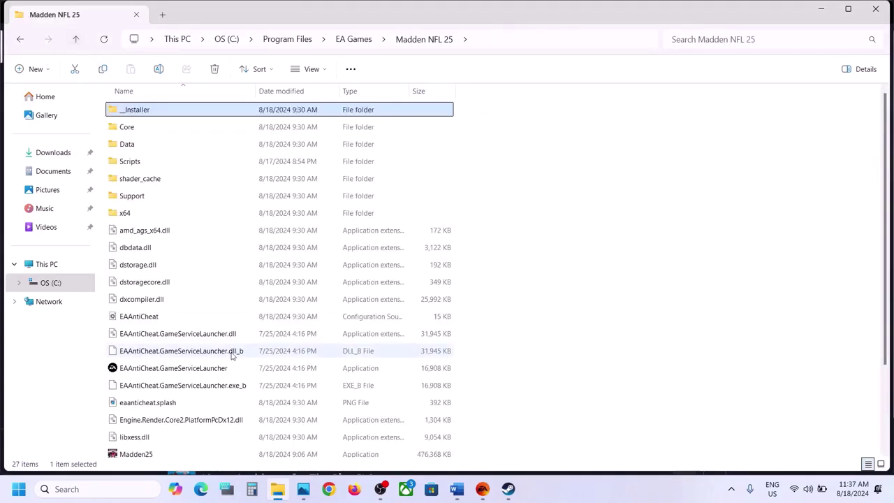
{"action": "scroll", "coordinate": [209, 349], "scroll_direction": "down", "scroll_amount": 2}
{"action": "right_click", "coordinate": [153, 350]}
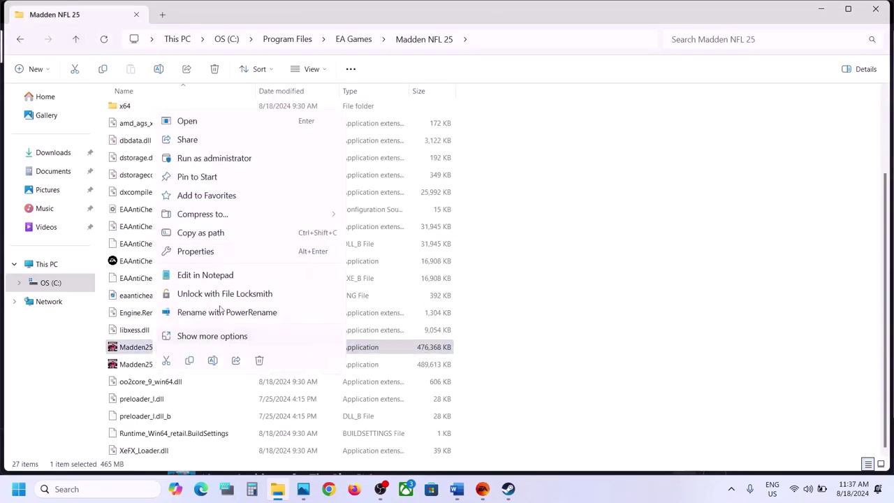
{"action": "left_click", "coordinate": [197, 253]}
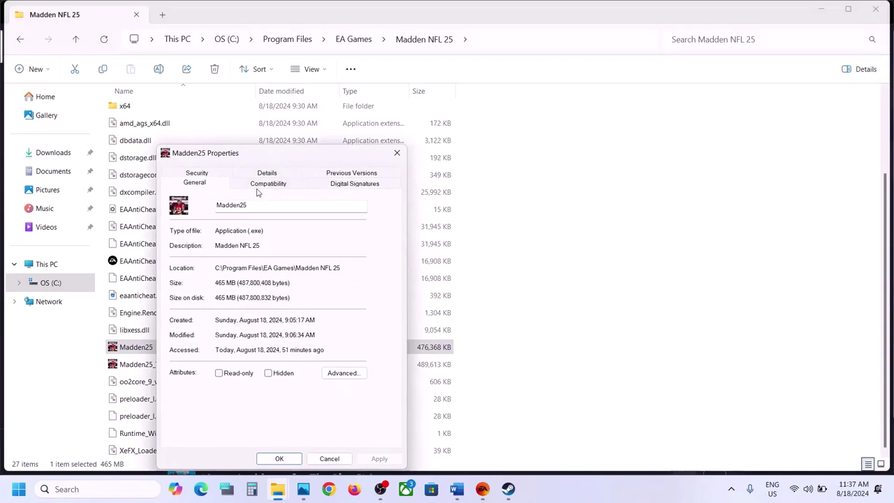
{"action": "left_click", "coordinate": [258, 184]}
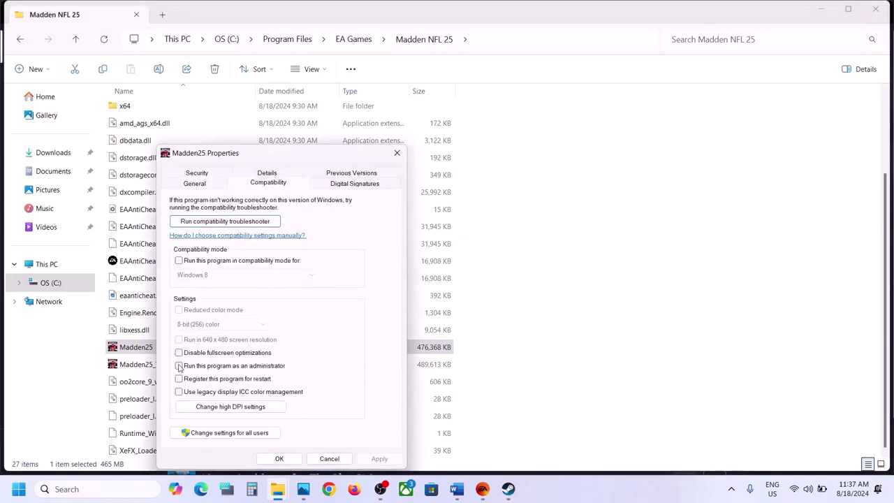
Apply run-as-administrator, then try Windows 8 and Windows 7 compatibility modes.
{"action": "left_click", "coordinate": [373, 459]}
{"action": "left_click", "coordinate": [202, 275]}
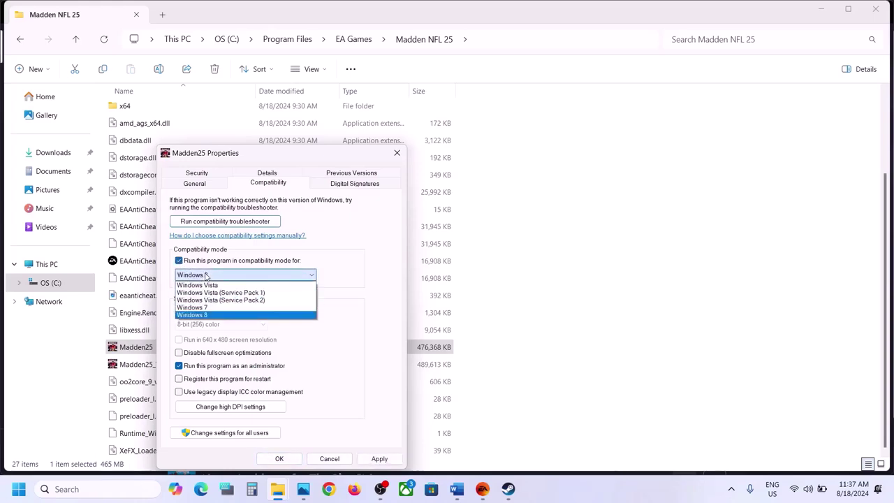
{"action": "left_click", "coordinate": [203, 315]}
{"action": "left_click", "coordinate": [383, 459]}
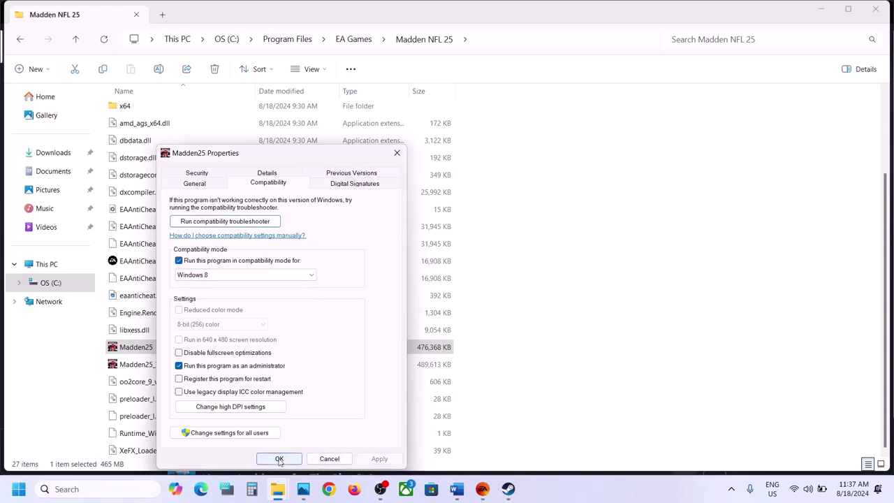
{"action": "left_click", "coordinate": [231, 279]}
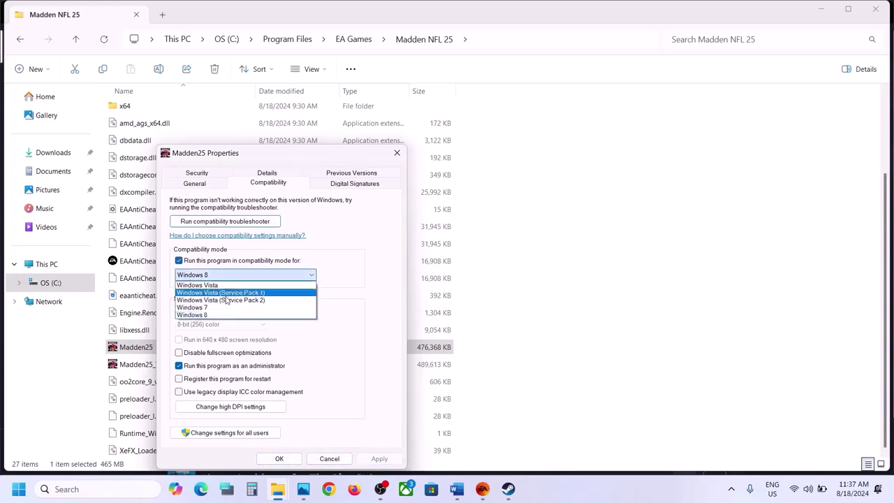
{"action": "left_click", "coordinate": [214, 309]}
{"action": "left_click", "coordinate": [379, 458]}
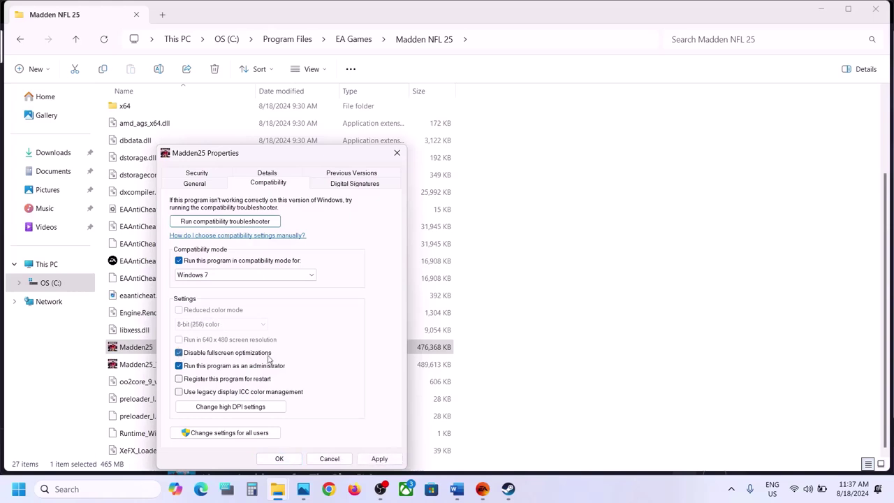
Disable fullscreen optimizations, turn compatibility mode back off, and apply and close.
{"action": "left_click", "coordinate": [377, 459]}
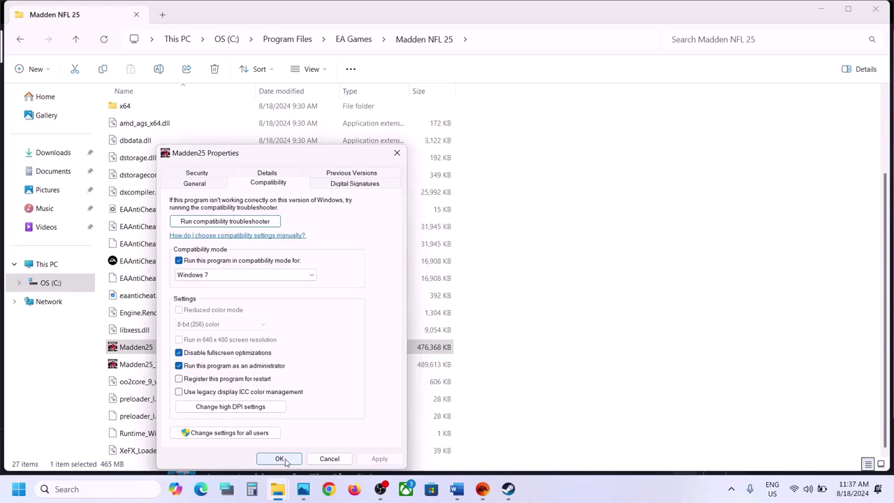
{"action": "left_click", "coordinate": [180, 260]}
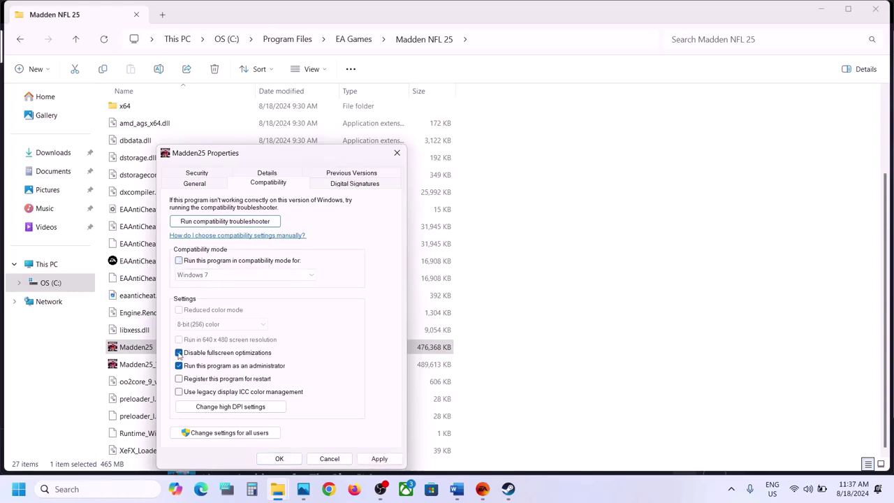
{"action": "left_click", "coordinate": [379, 459]}
{"action": "left_click", "coordinate": [280, 458]}
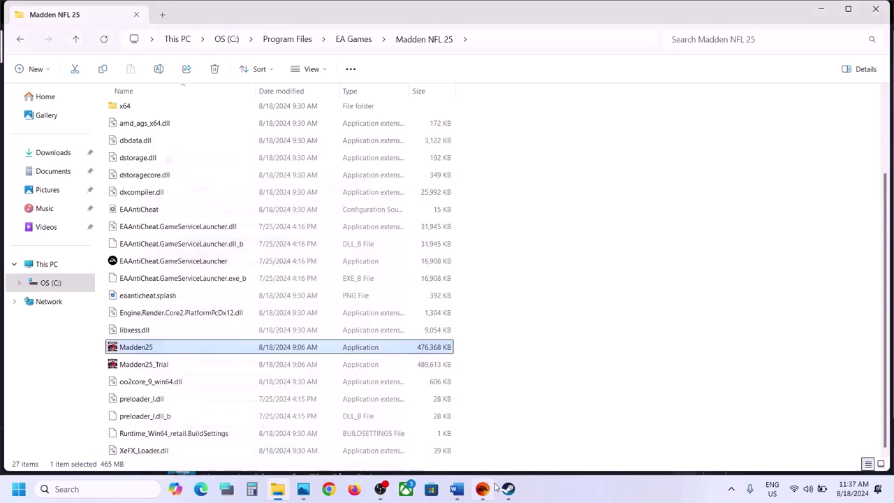
Highlight the Step 4 EAAntiCheat.GameServiceLauncher instruction in the Word notes.
{"action": "left_click", "coordinate": [456, 492]}
{"action": "scroll", "coordinate": [342, 331], "scroll_direction": "down", "scroll_amount": 3}
{"action": "scroll", "coordinate": [342, 331], "scroll_direction": "up", "scroll_amount": 1}
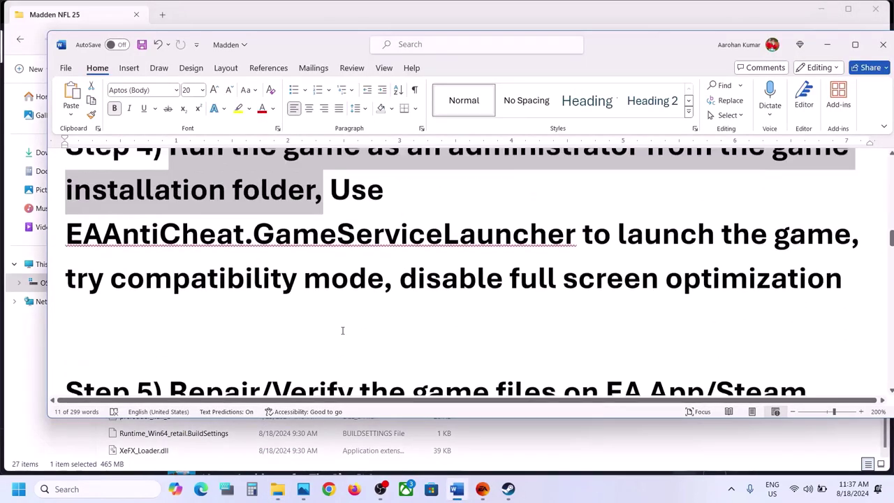
{"action": "scroll", "coordinate": [342, 331], "scroll_direction": "up", "scroll_amount": 1}
{"action": "left_click_drag", "start_coordinate": [336, 216], "coordinate": [583, 271]}
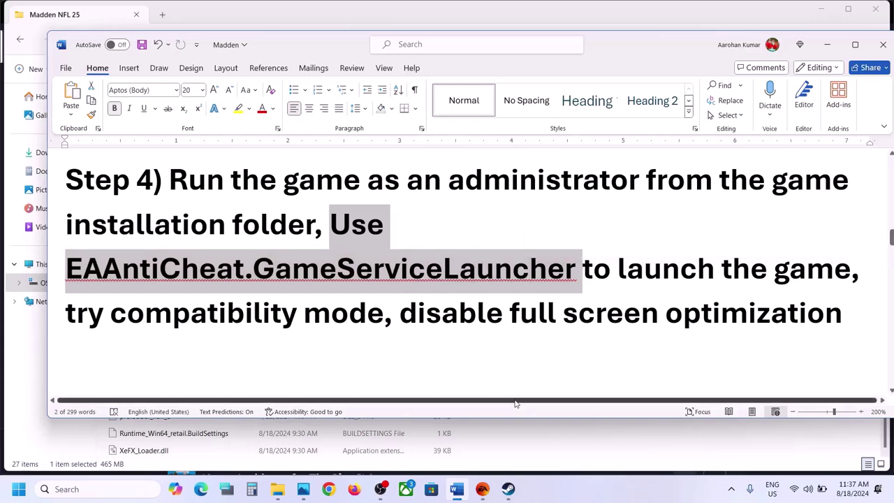
Launch EAAntiCheat.GameServiceLauncher from the Madden NFL 25 game folder.
{"action": "left_click", "coordinate": [535, 461]}
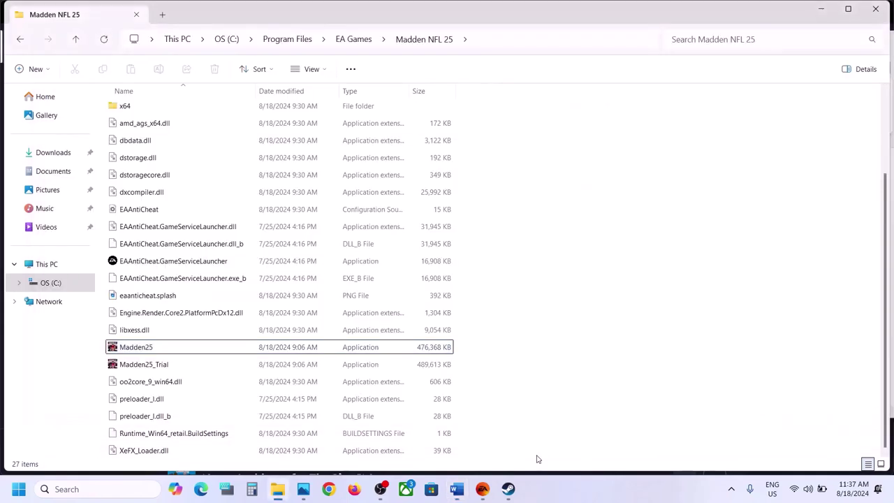
{"action": "left_click", "coordinate": [147, 261]}
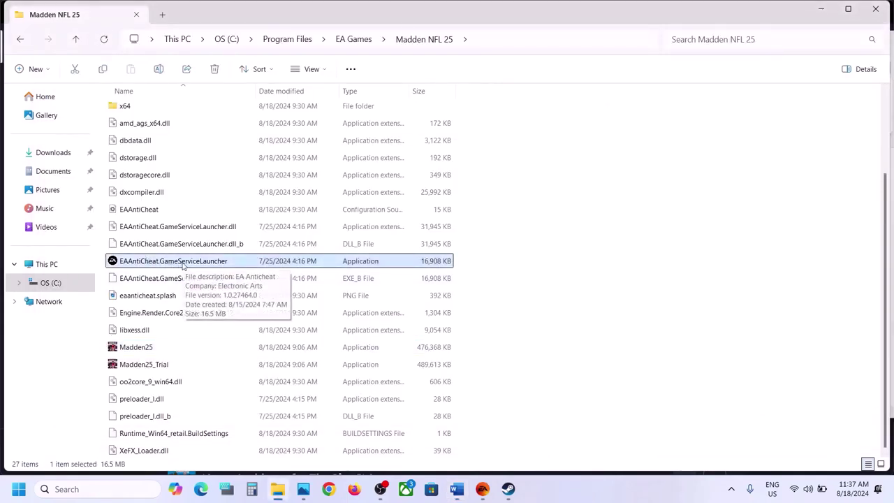
{"action": "double_click", "coordinate": [183, 262]}
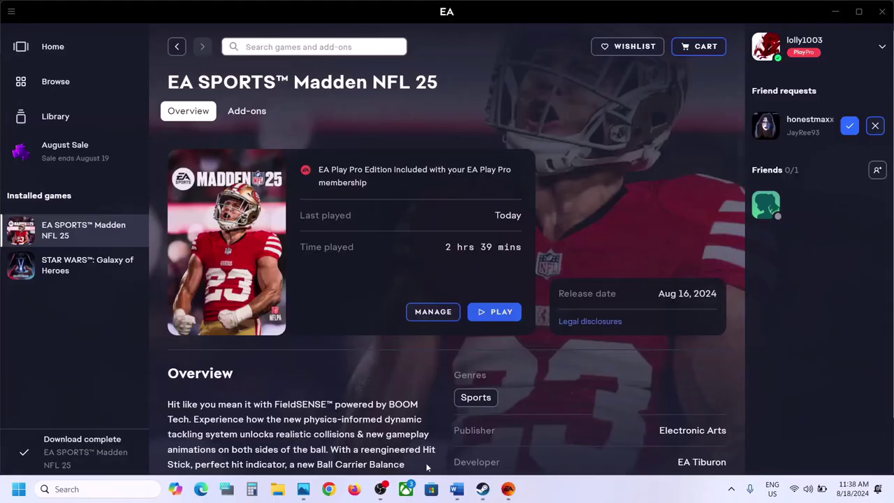
Highlight Step 5's 'Repair/Verify the game files' instruction in the Word notes.
{"action": "left_click", "coordinate": [457, 489]}
{"action": "scroll", "coordinate": [373, 314], "scroll_direction": "down", "scroll_amount": 4}
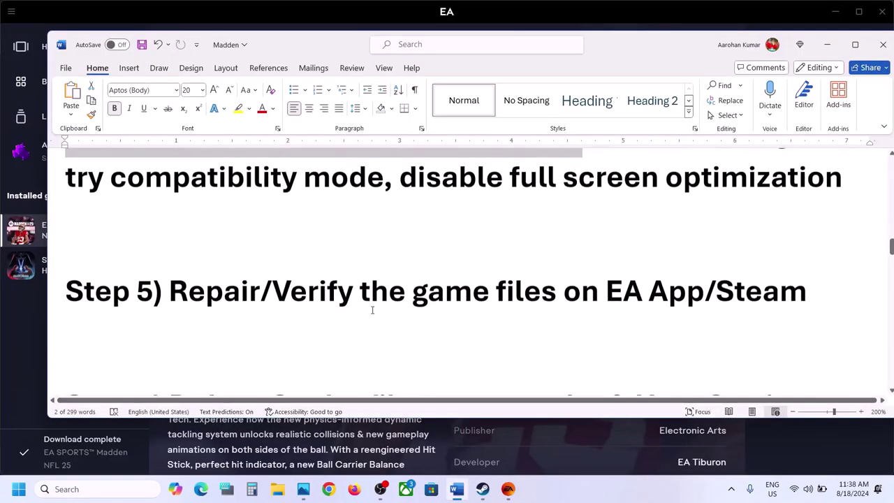
{"action": "left_click_drag", "start_coordinate": [173, 292], "coordinate": [562, 294]}
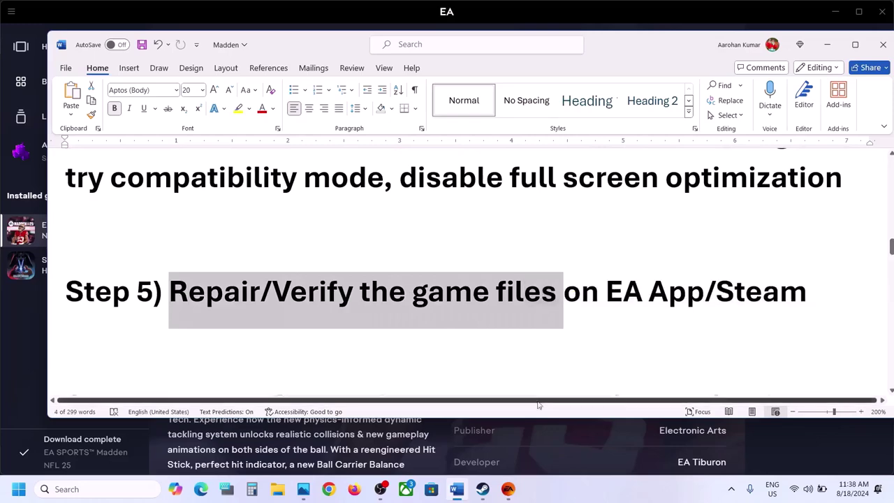
Show Madden NFL 25's repair option in the EA app's MANAGE menu.
{"action": "left_click", "coordinate": [508, 489]}
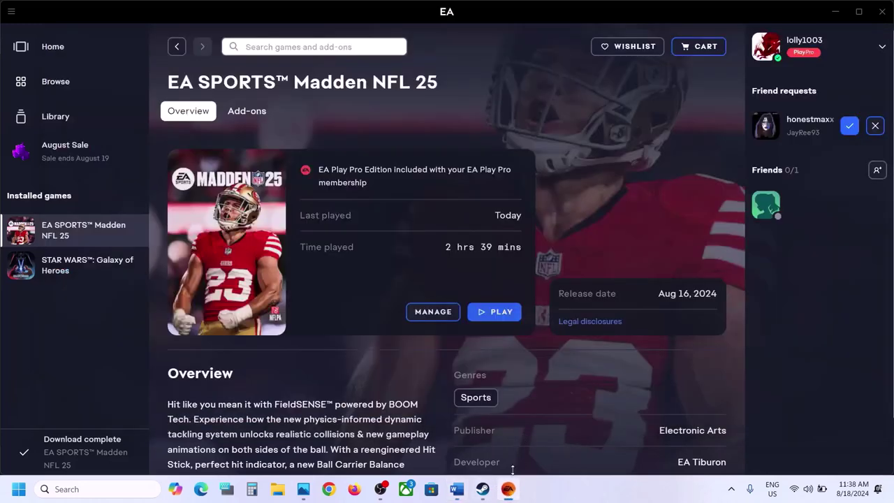
{"action": "left_click", "coordinate": [439, 319]}
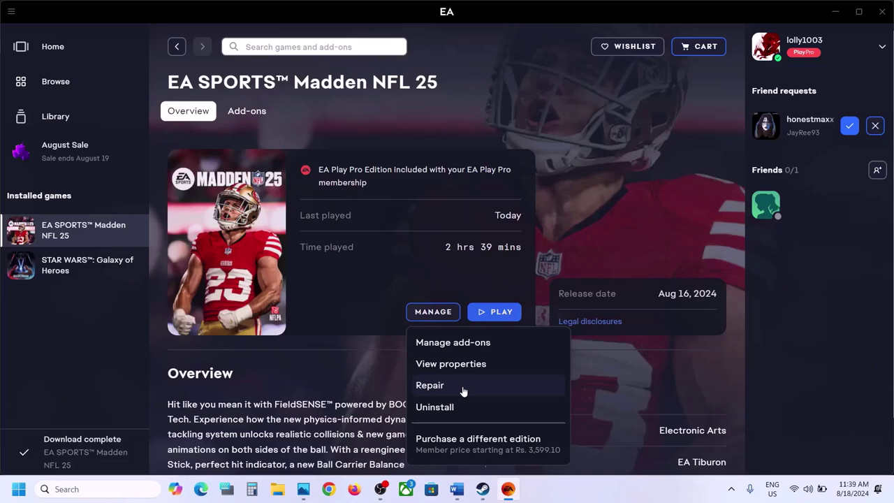
{"action": "left_click", "coordinate": [482, 489]}
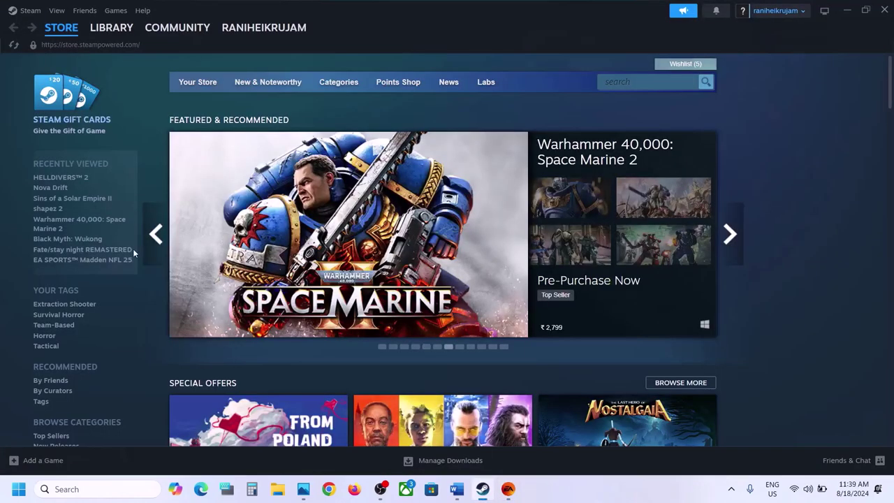
View Hunt: Showdown 1896's Installed Files properties in the Steam library, then close them.
{"action": "left_click", "coordinate": [107, 30]}
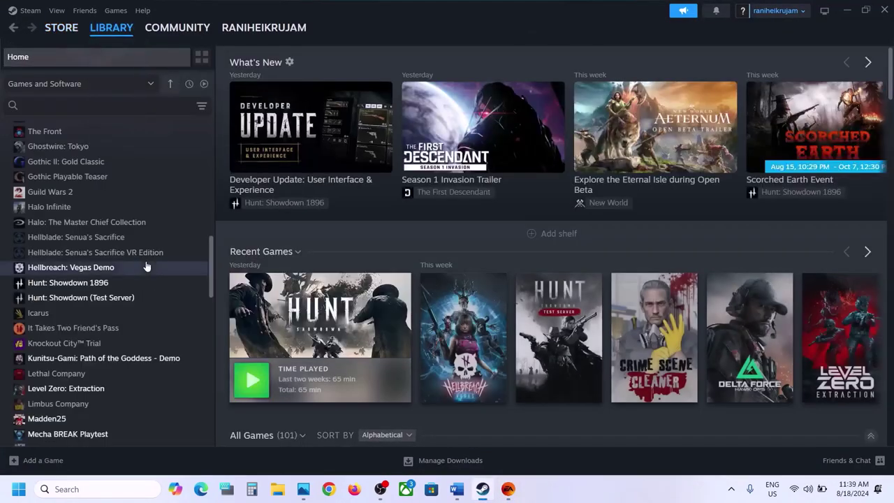
{"action": "right_click", "coordinate": [110, 287]}
{"action": "mouse_move", "coordinate": [140, 353]}
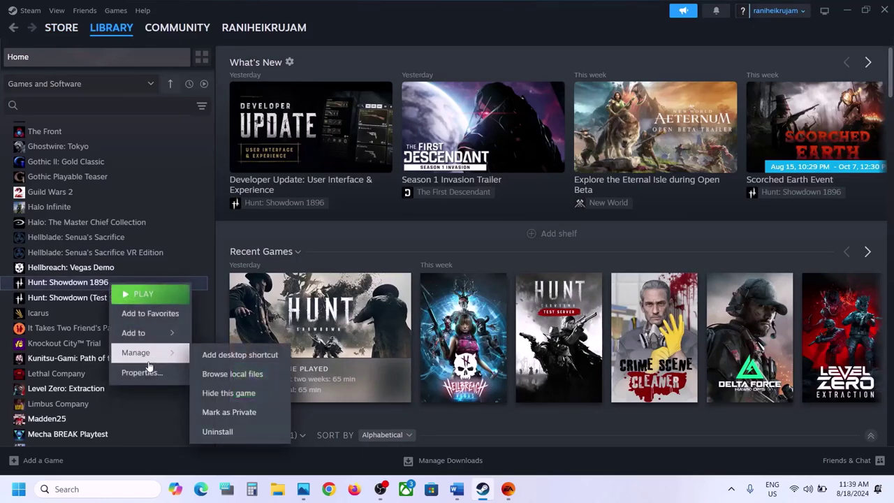
{"action": "left_click", "coordinate": [146, 372]}
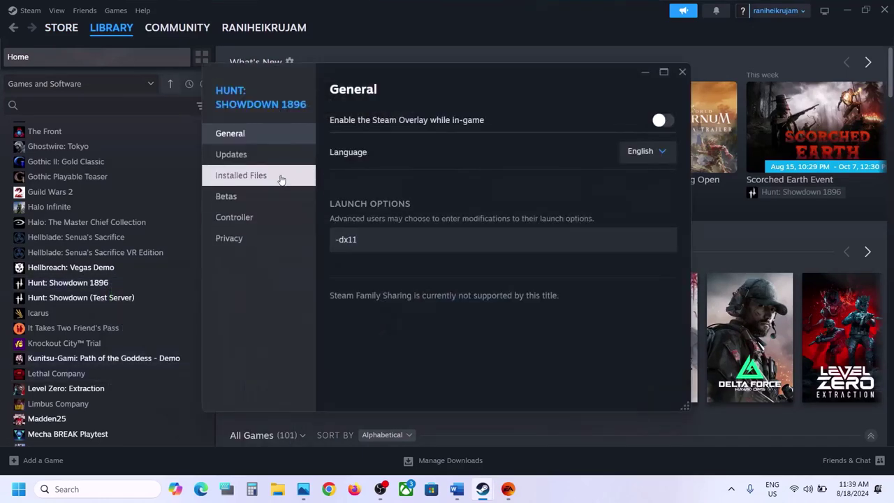
{"action": "left_click", "coordinate": [278, 177]}
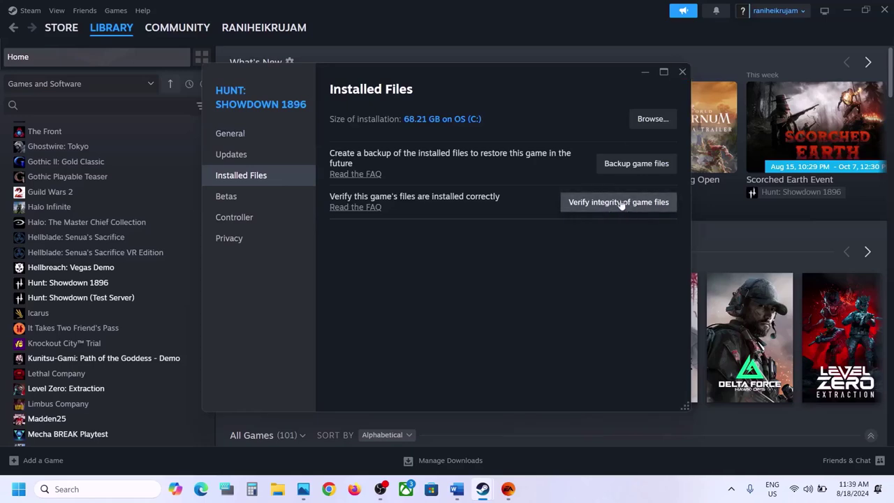
{"action": "left_click", "coordinate": [684, 72]}
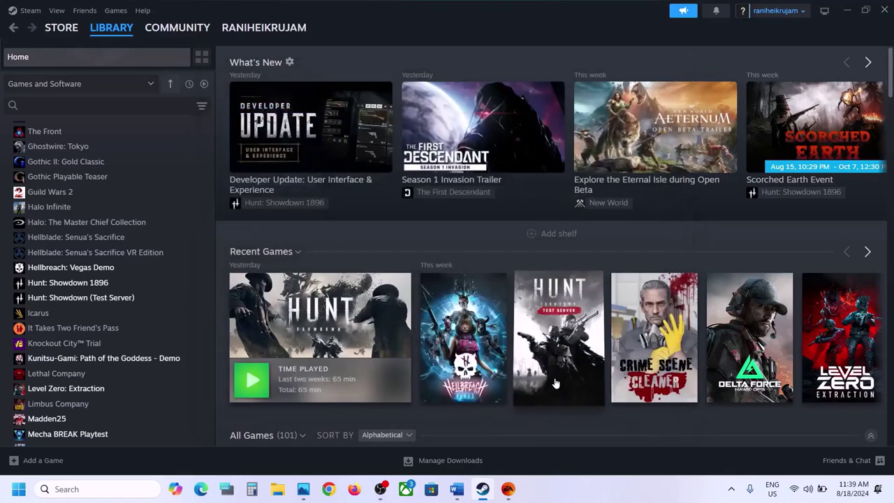
Highlight Step 6's delete-cache instruction and its warning about losing saved settings.
{"action": "left_click", "coordinate": [457, 489]}
{"action": "scroll", "coordinate": [349, 288], "scroll_direction": "down", "scroll_amount": 5}
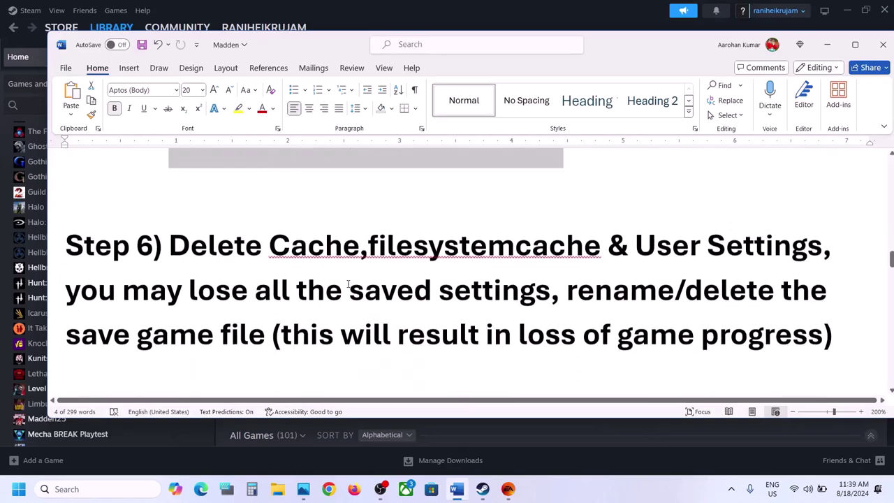
{"action": "scroll", "coordinate": [347, 284], "scroll_direction": "up", "scroll_amount": 1}
{"action": "left_click_drag", "start_coordinate": [191, 219], "coordinate": [746, 214]}
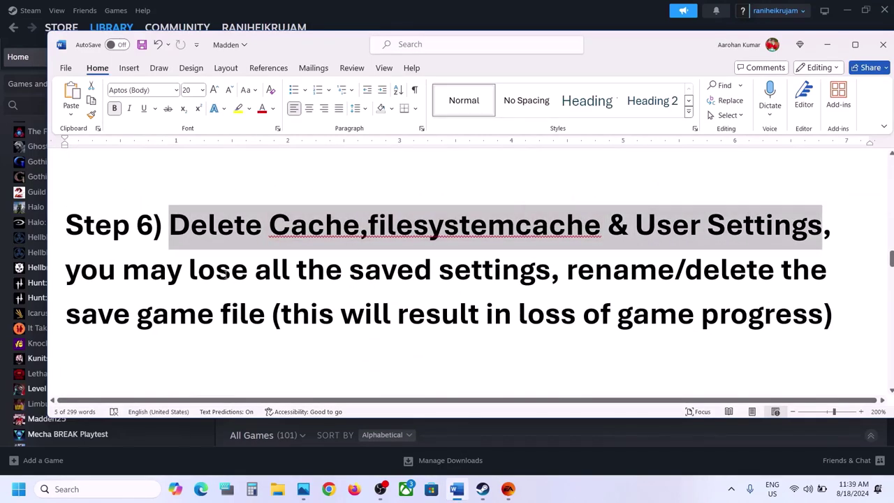
{"action": "left_click_drag", "start_coordinate": [85, 280], "coordinate": [549, 274]}
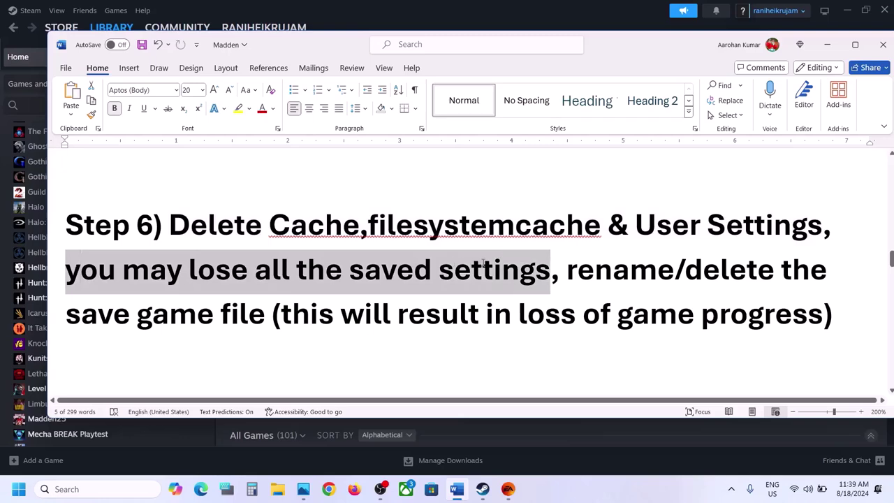
{"action": "left_click", "coordinate": [278, 489]}
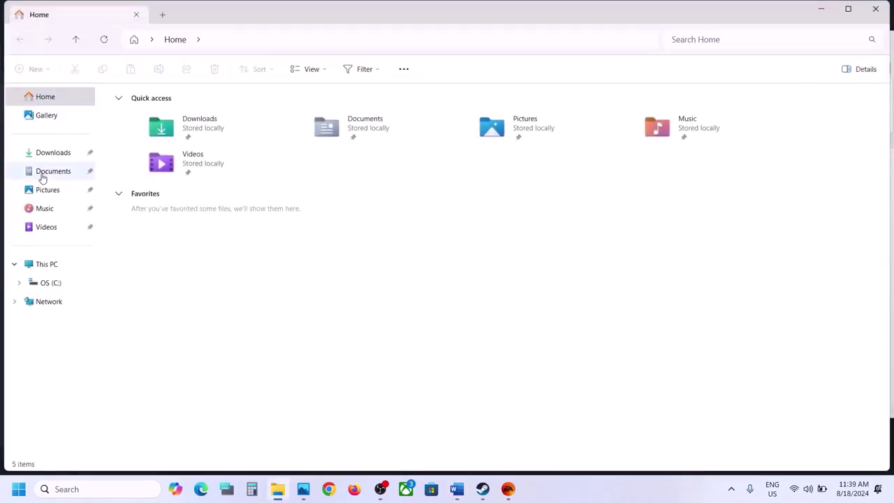
Delete cache, filesystemcache and UserSettings from Documents\Madden NFL 25, leaving only Saves.
{"action": "left_click", "coordinate": [40, 173]}
{"action": "double_click", "coordinate": [154, 112]}
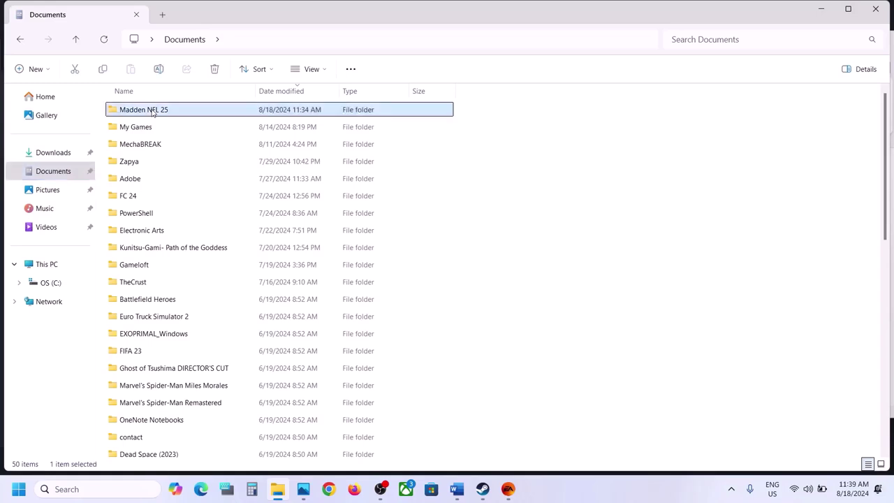
{"action": "left_click", "coordinate": [145, 113]}
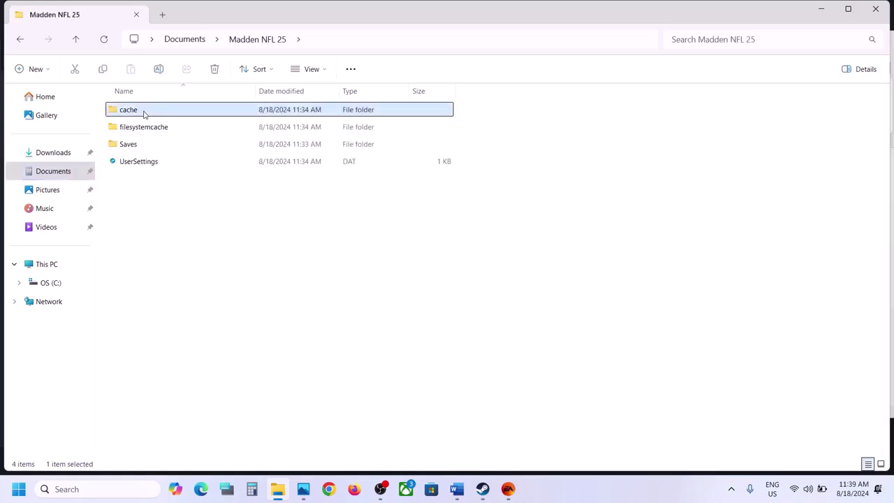
{"action": "left_click", "coordinate": [149, 127], "text": "ctrl"}
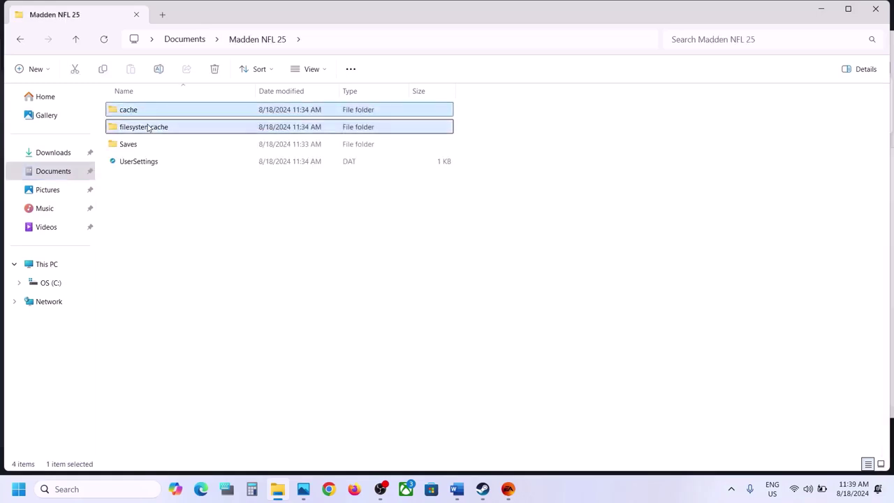
{"action": "left_click", "coordinate": [143, 165], "text": "ctrl"}
{"action": "right_click", "coordinate": [143, 165]}
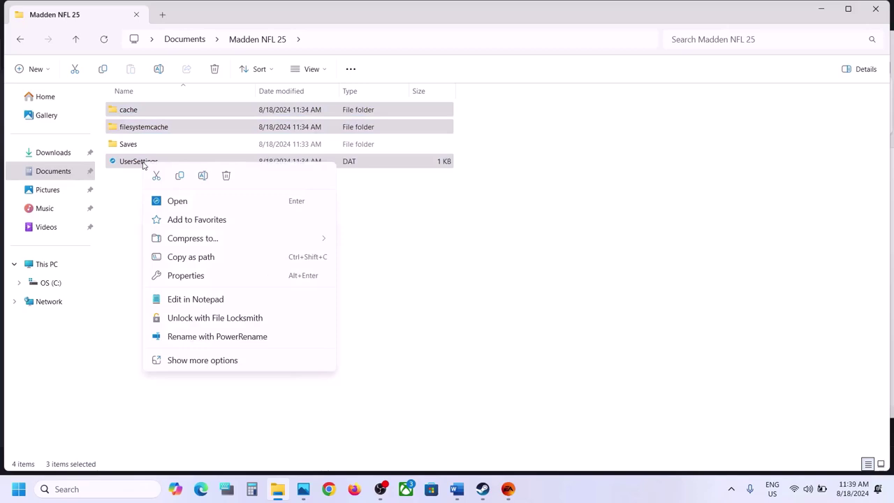
{"action": "left_click", "coordinate": [227, 176]}
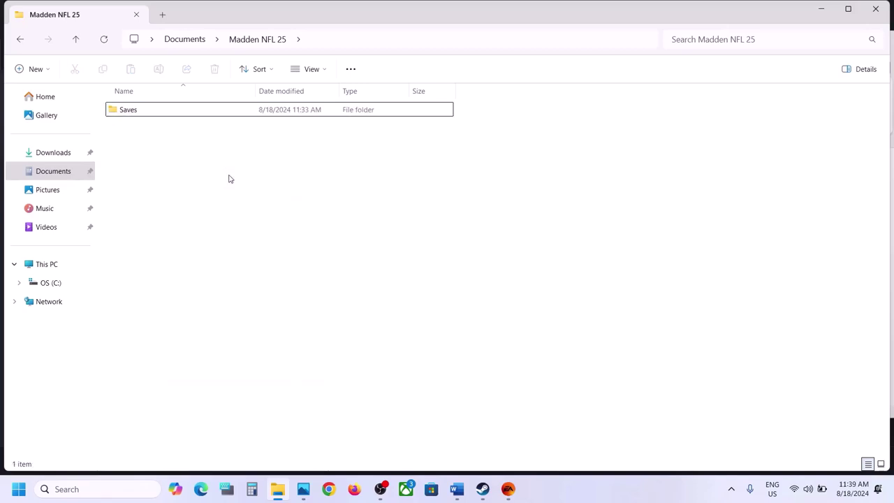
{"action": "left_click", "coordinate": [77, 40]}
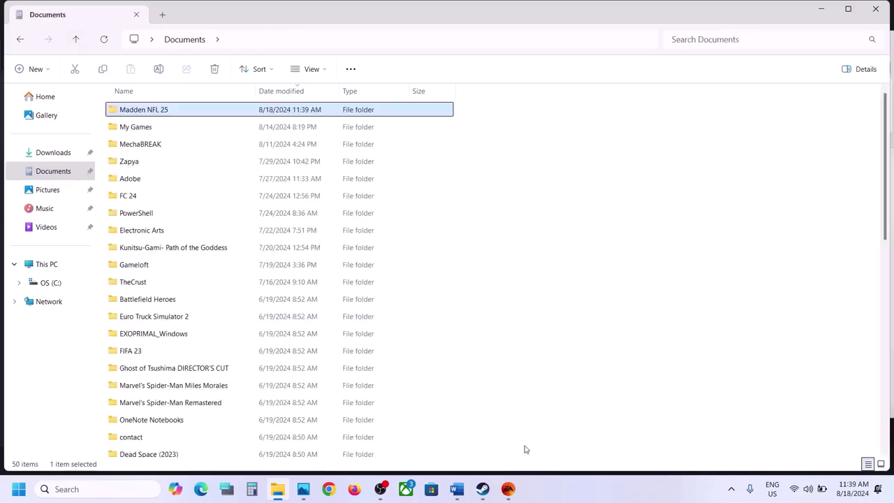
{"action": "left_click", "coordinate": [468, 488]}
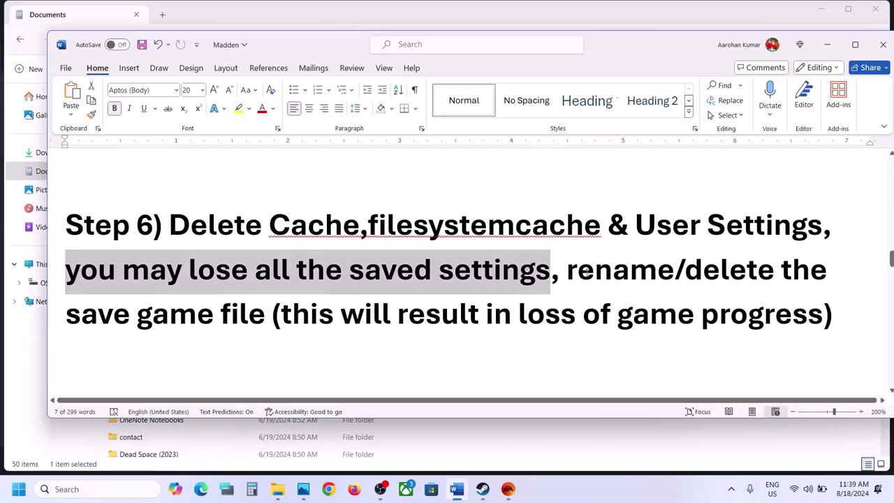
Highlight the note that removing the save file loses game progress, then deselect it.
{"action": "left_click_drag", "start_coordinate": [566, 269], "coordinate": [826, 316]}
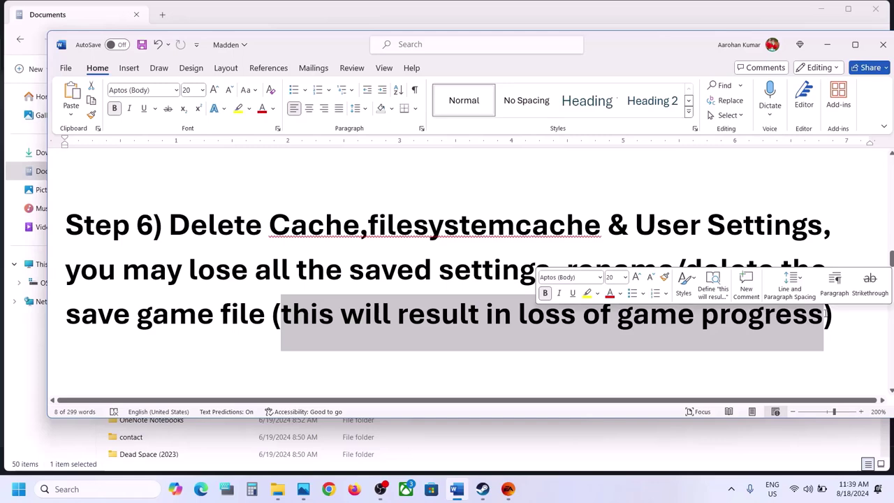
{"action": "left_click", "coordinate": [431, 272]}
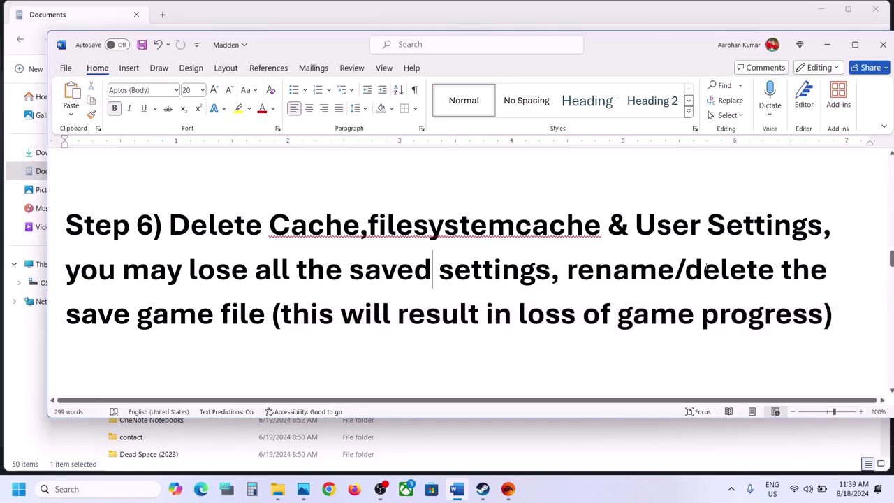
{"action": "left_click", "coordinate": [277, 489]}
Copy the Madden NFL 25 folder and try pasting into it, cancelling the failed paste.
{"action": "right_click", "coordinate": [163, 112]}
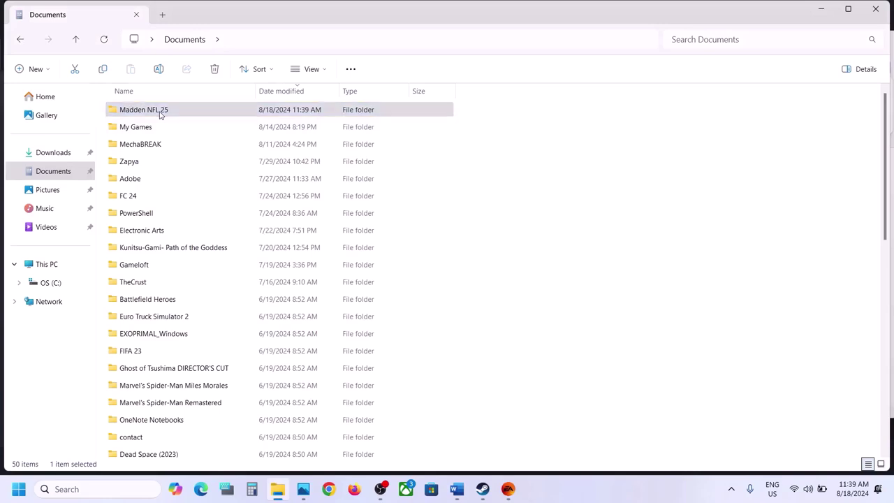
{"action": "left_click", "coordinate": [196, 128]}
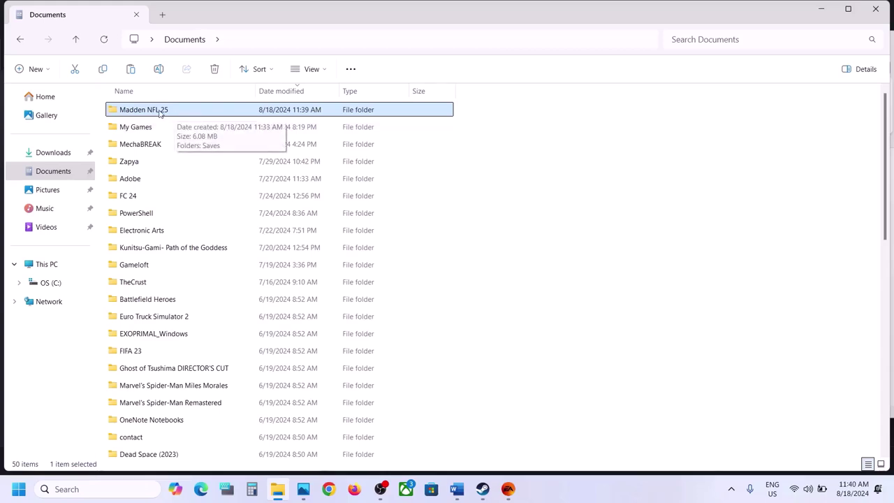
{"action": "left_click", "coordinate": [162, 111]}
{"action": "right_click", "coordinate": [164, 111]}
{"action": "left_click", "coordinate": [204, 110]}
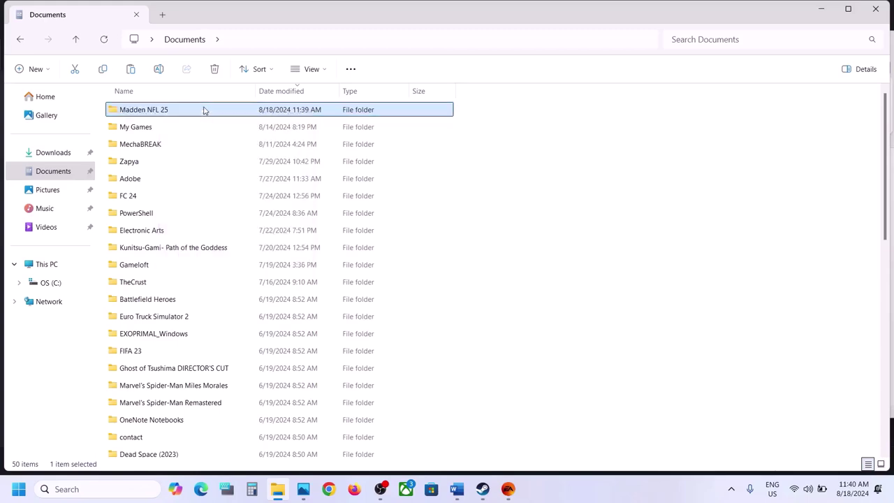
{"action": "right_click", "coordinate": [204, 110]}
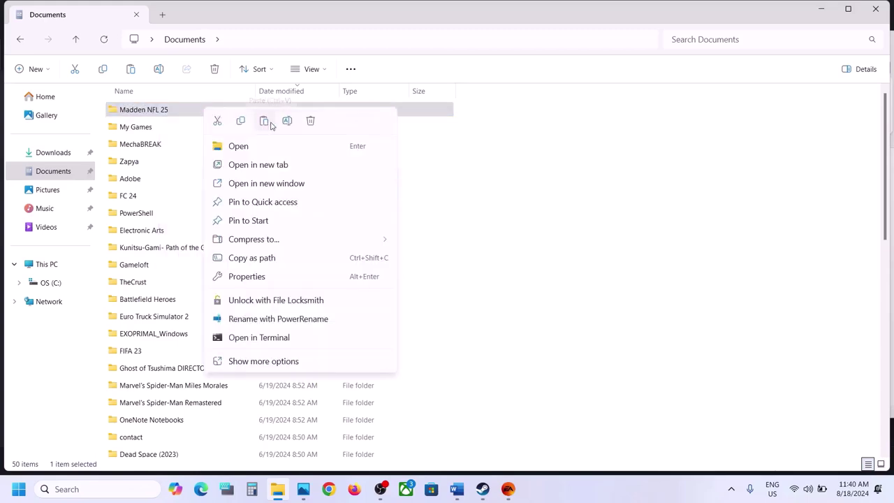
{"action": "left_click", "coordinate": [269, 123]}
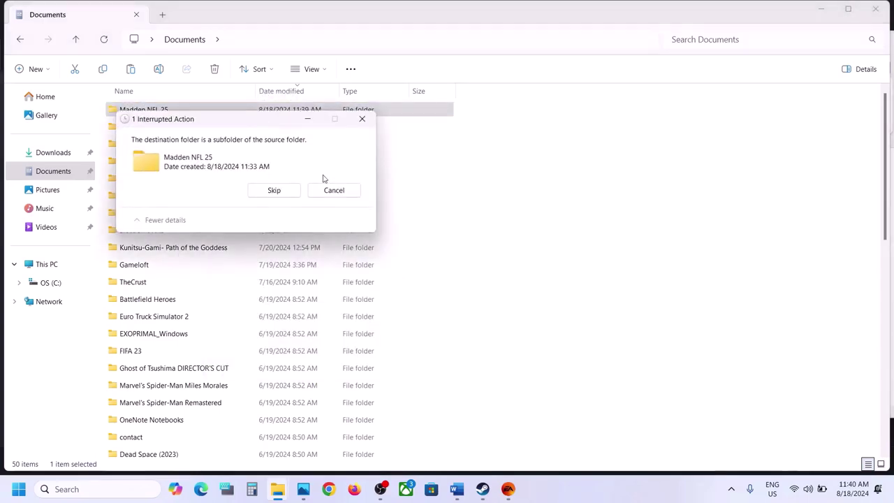
{"action": "left_click", "coordinate": [332, 190]}
Rename the Madden NFL 25 folder to Madden NFL 25.OLD.
{"action": "right_click", "coordinate": [187, 114]}
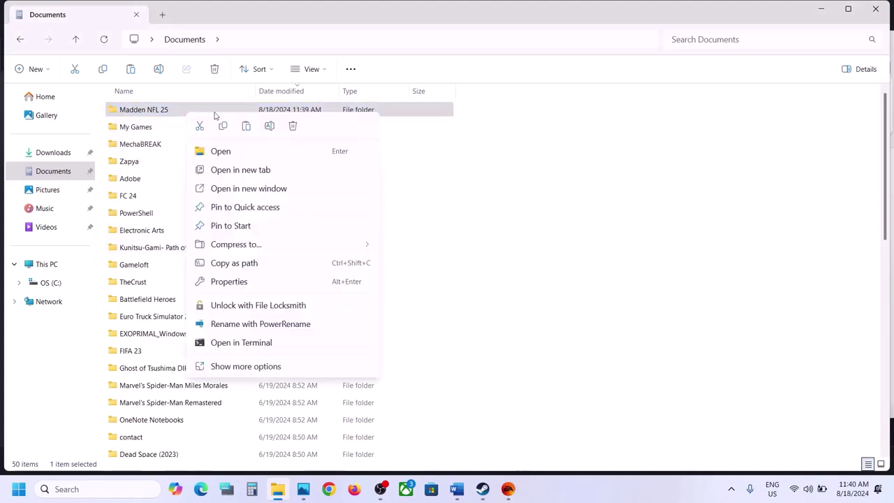
{"action": "left_click", "coordinate": [271, 126]}
{"action": "left_click", "coordinate": [168, 110]}
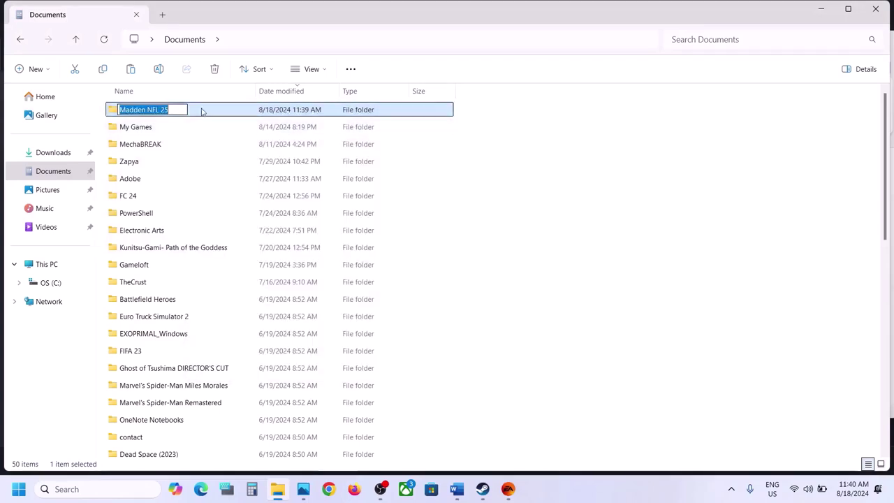
{"action": "left_click", "coordinate": [179, 111]}
{"action": "type", "text": "."}
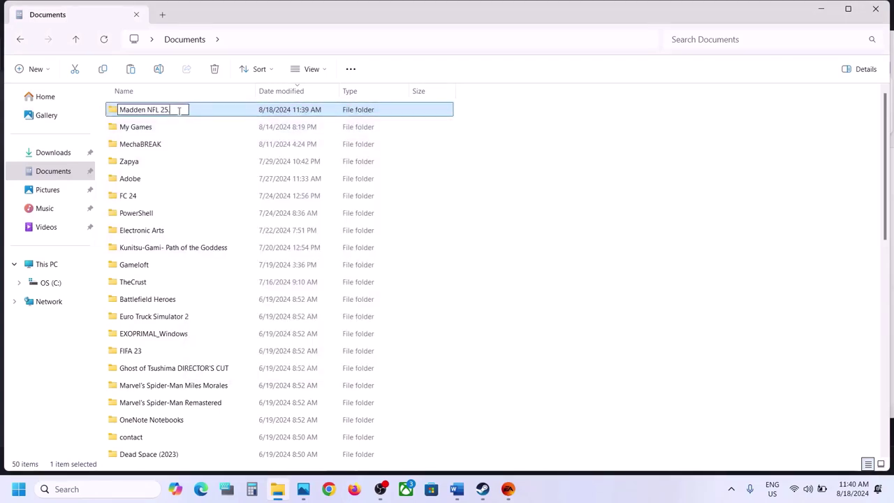
{"action": "type", "text": "OLD"}
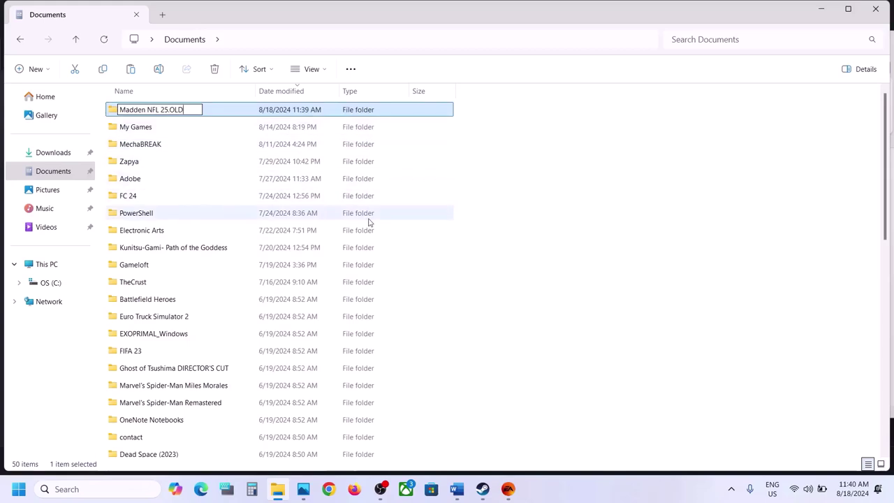
{"action": "left_click", "coordinate": [526, 268]}
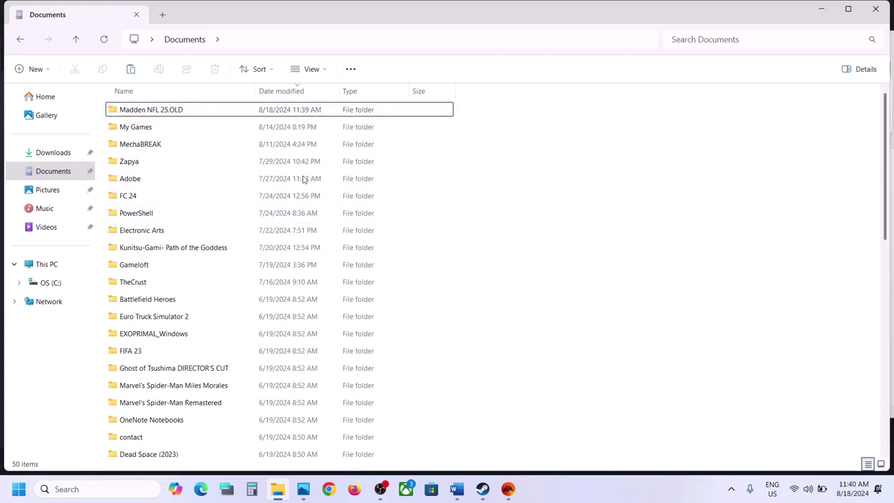
Delete the Madden NFL 25.OLD folder from Documents.
{"action": "left_click", "coordinate": [177, 111]}
{"action": "right_click", "coordinate": [178, 111]}
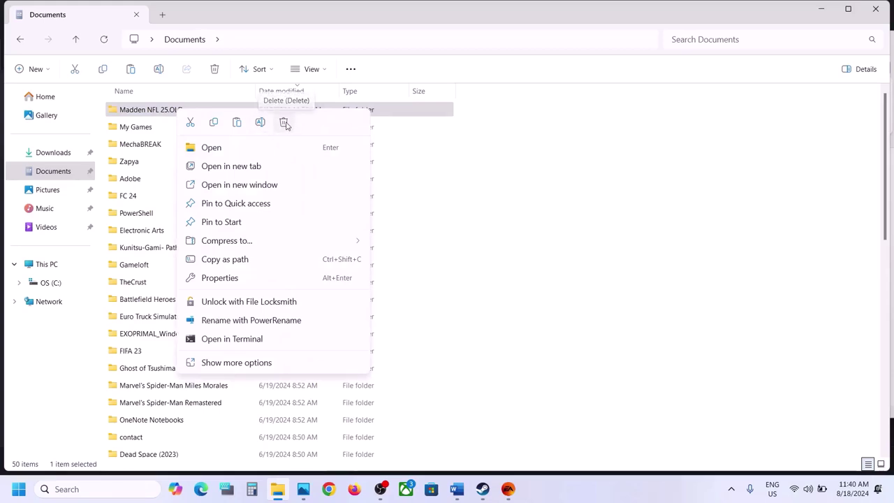
{"action": "left_click", "coordinate": [284, 123]}
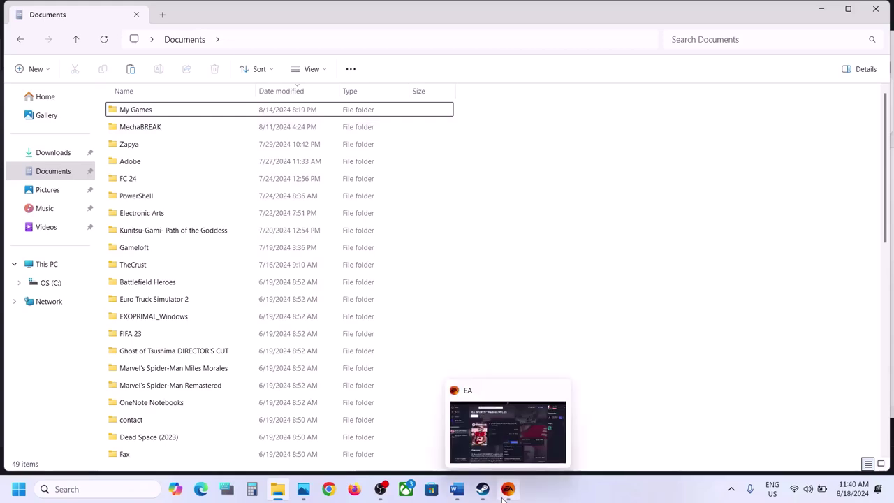
Highlight Step 7's clean-install instruction and its NVIDIA and AMD driver links.
{"action": "left_click", "coordinate": [461, 495]}
{"action": "scroll", "coordinate": [340, 309], "scroll_direction": "down", "scroll_amount": 5}
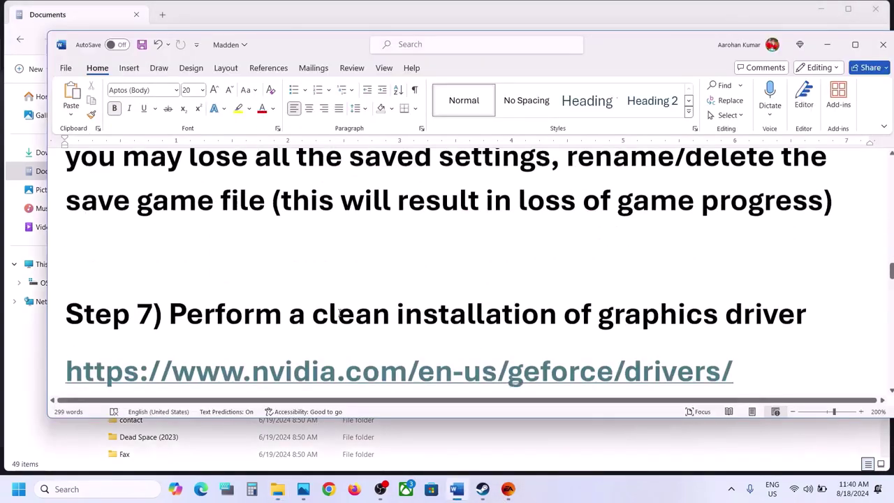
{"action": "left_click_drag", "start_coordinate": [169, 238], "coordinate": [712, 223]}
{"action": "left_click_drag", "start_coordinate": [219, 307], "coordinate": [551, 308]}
{"action": "left_click_drag", "start_coordinate": [251, 353], "coordinate": [511, 353]}
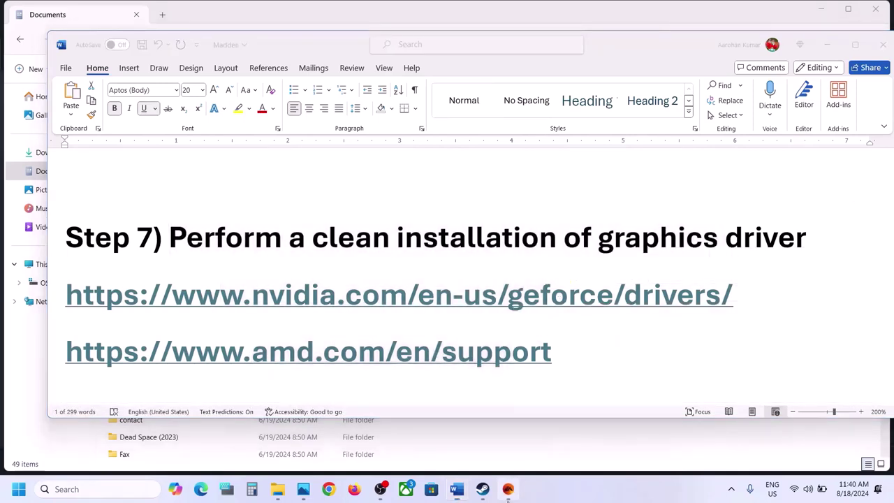
{"action": "left_click", "coordinate": [508, 489]}
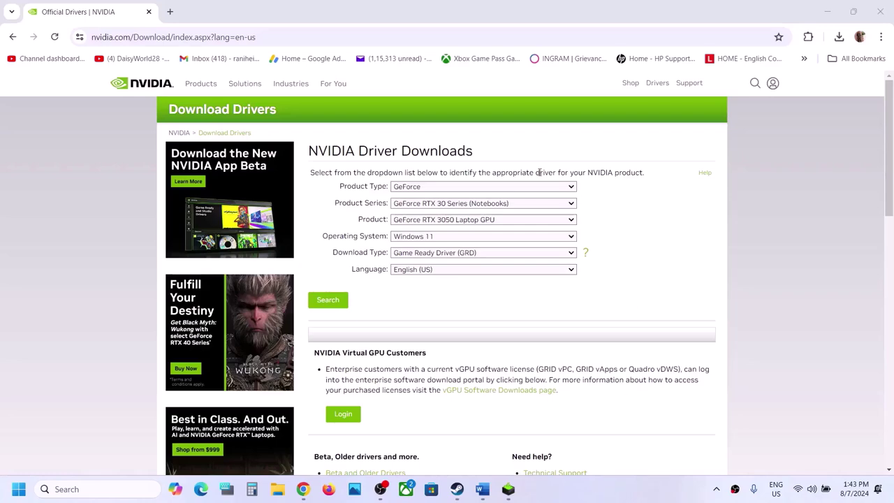
Choose GeForce, RTX 30 Series (Notebooks), RTX 3050 Laptop GPU and Windows 11.
{"action": "left_click", "coordinate": [426, 187]}
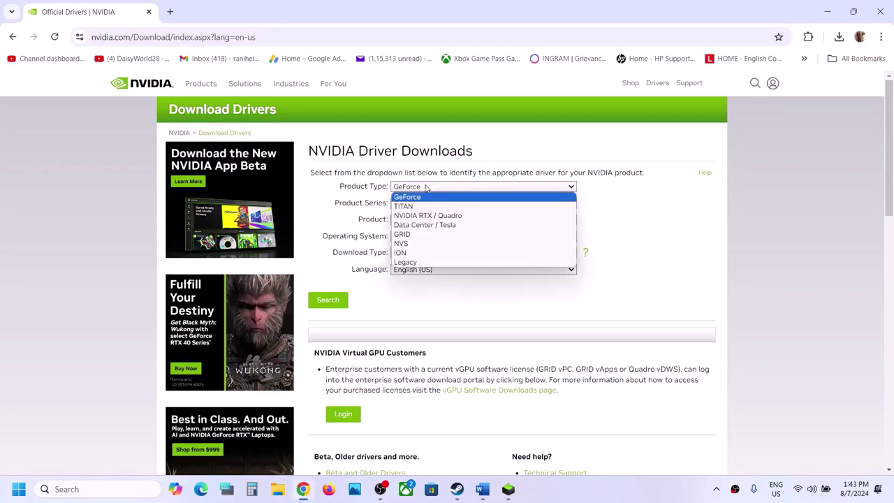
{"action": "left_click", "coordinate": [434, 197]}
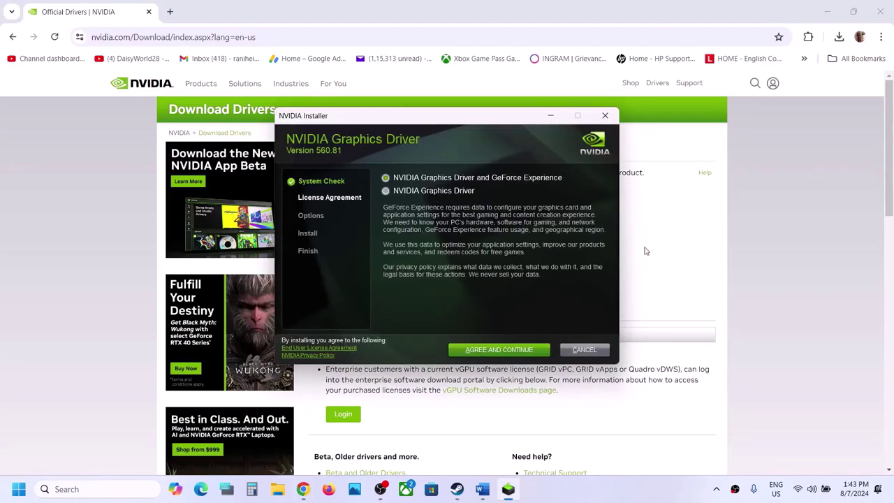
{"action": "left_click", "coordinate": [442, 187]}
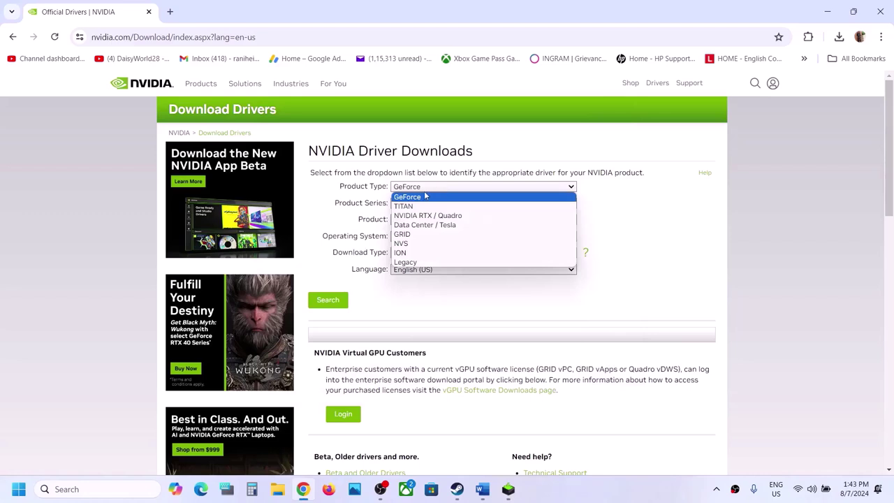
{"action": "left_click", "coordinate": [655, 221]}
{"action": "left_click", "coordinate": [494, 204]}
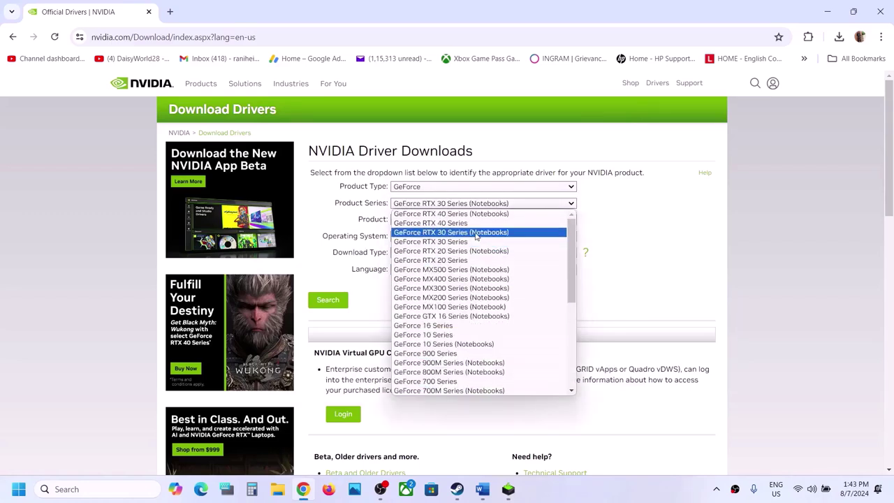
{"action": "left_click", "coordinate": [477, 233]}
{"action": "left_click", "coordinate": [481, 221]}
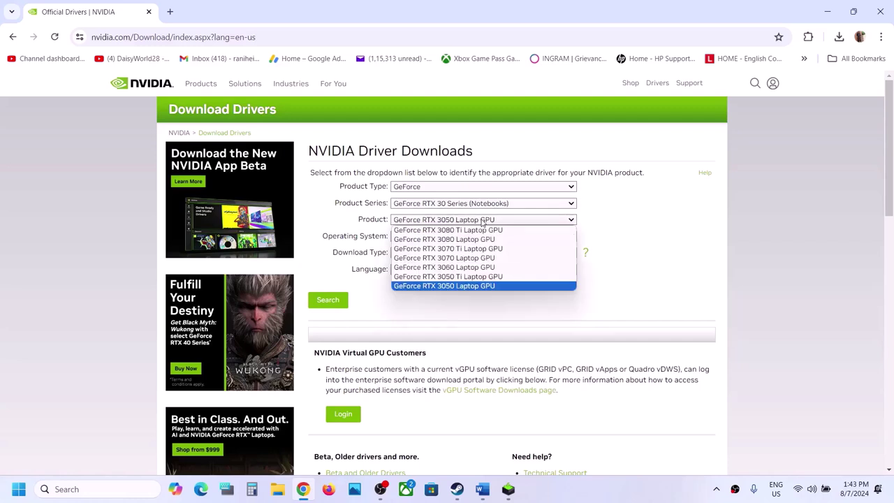
{"action": "left_click", "coordinate": [473, 288]}
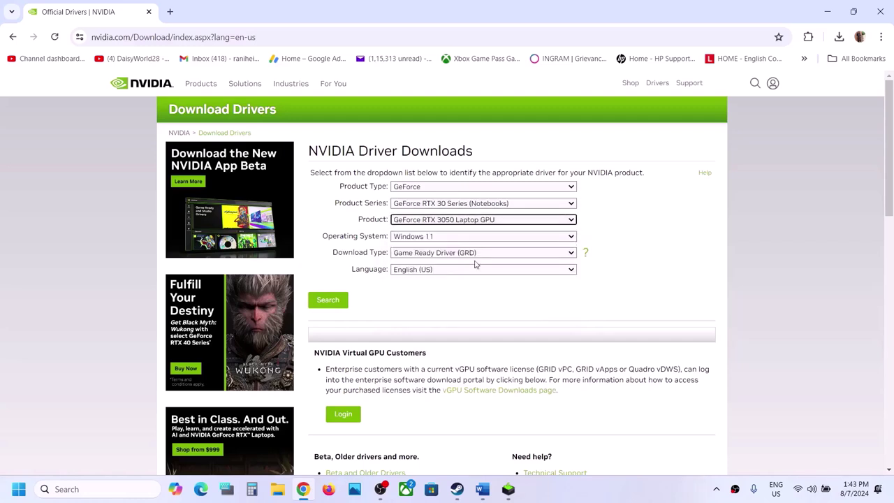
{"action": "left_click", "coordinate": [435, 238]}
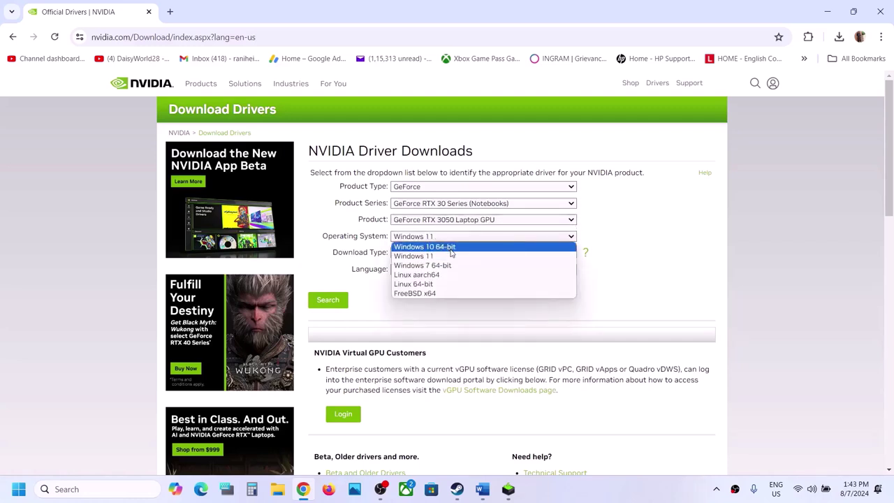
{"action": "left_click", "coordinate": [437, 257]}
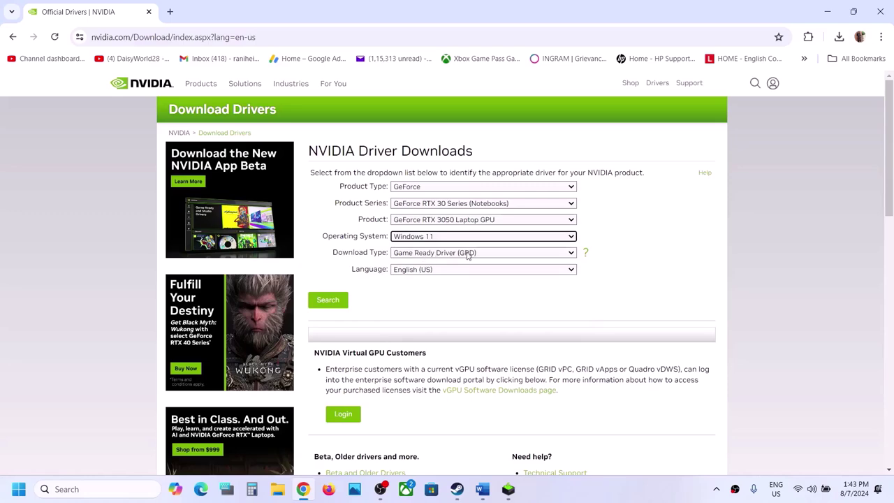
Search, download Game Ready Driver 560.81, and open its installer.
{"action": "left_click", "coordinate": [334, 302]}
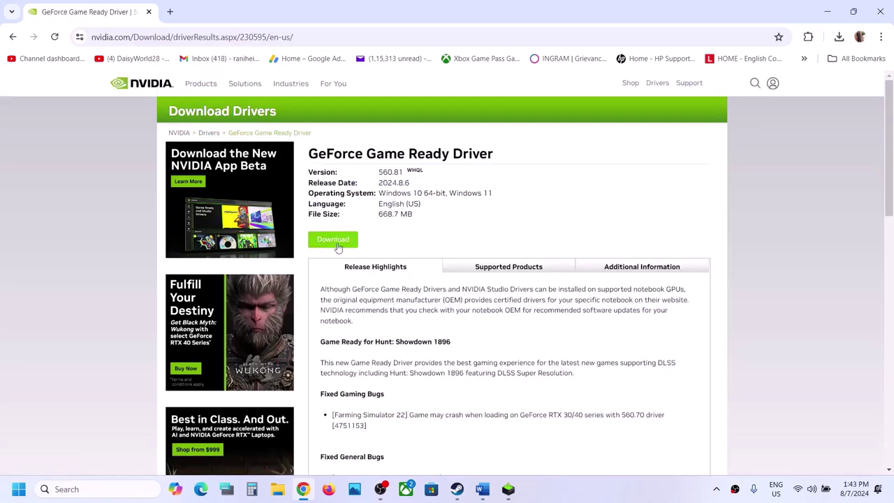
{"action": "left_click", "coordinate": [335, 243]}
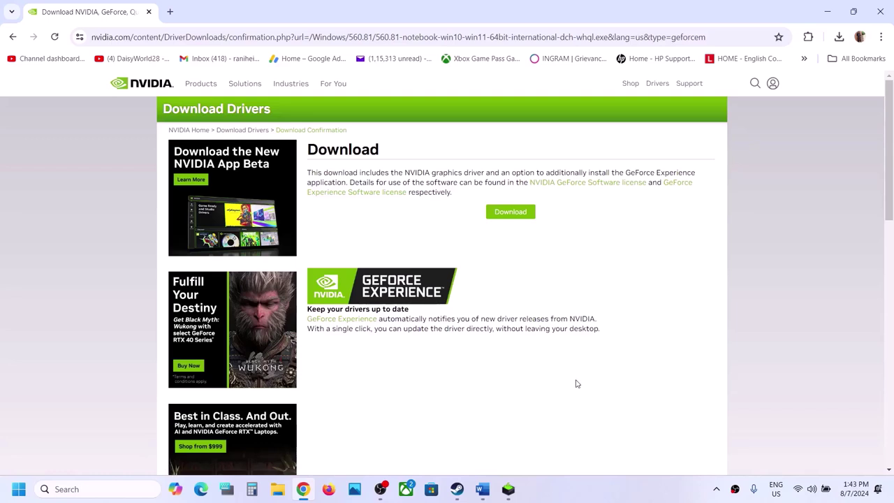
{"action": "left_click", "coordinate": [507, 487]}
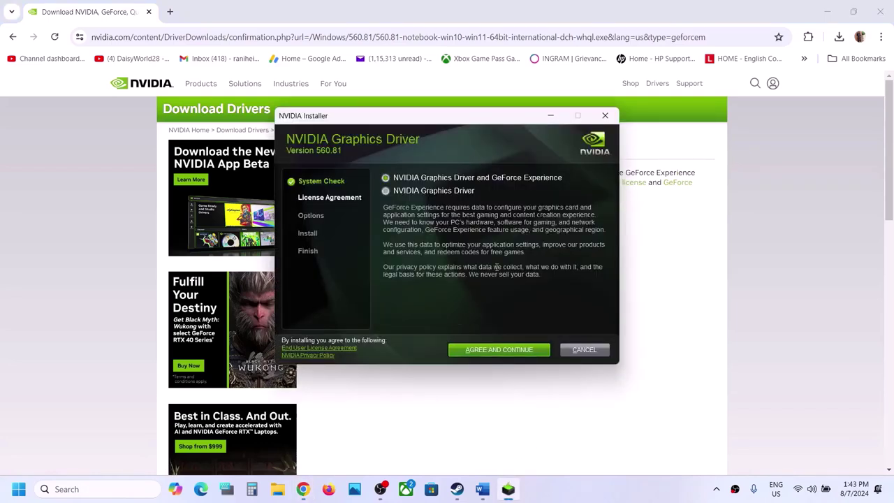
Accept the NVIDIA license and start a Custom (Advanced) clean installation of driver 560.81.
{"action": "left_click", "coordinate": [508, 351]}
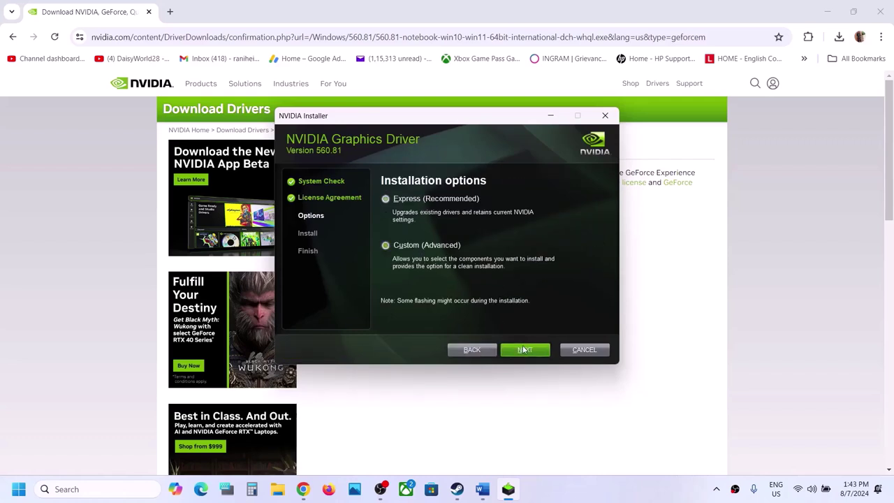
{"action": "left_click", "coordinate": [524, 350]}
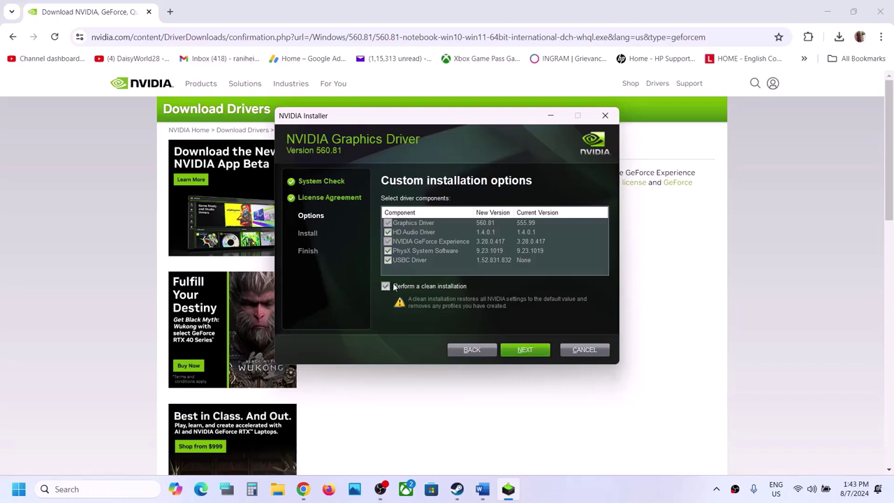
{"action": "left_click", "coordinate": [530, 350]}
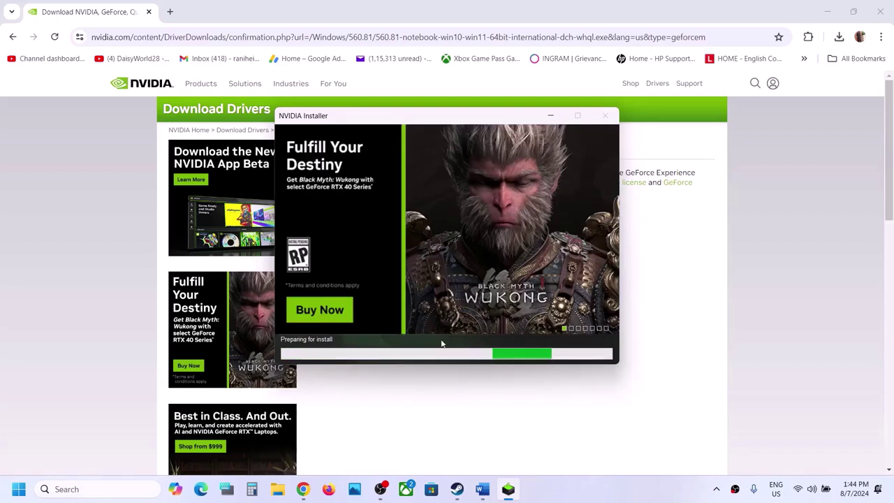
Check the power options in the Start menu, then dismiss them without changes.
{"action": "left_click", "coordinate": [19, 489]}
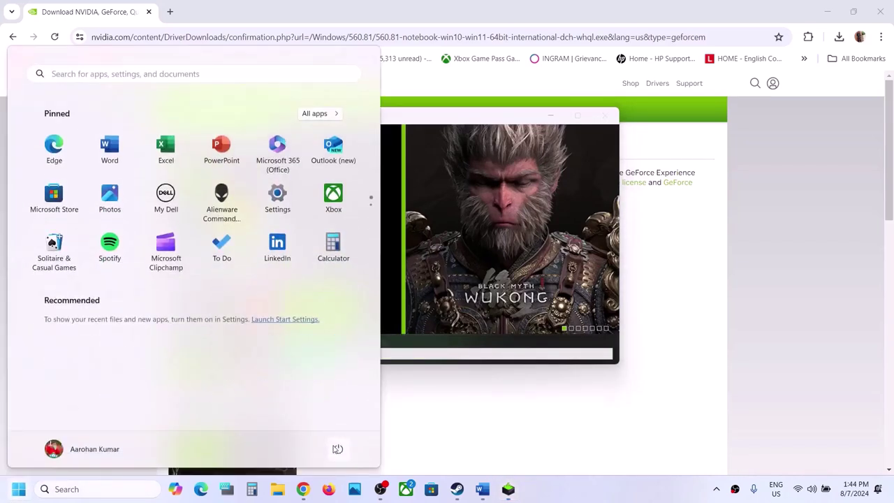
{"action": "left_click", "coordinate": [338, 448]}
{"action": "key", "text": "Escape"}
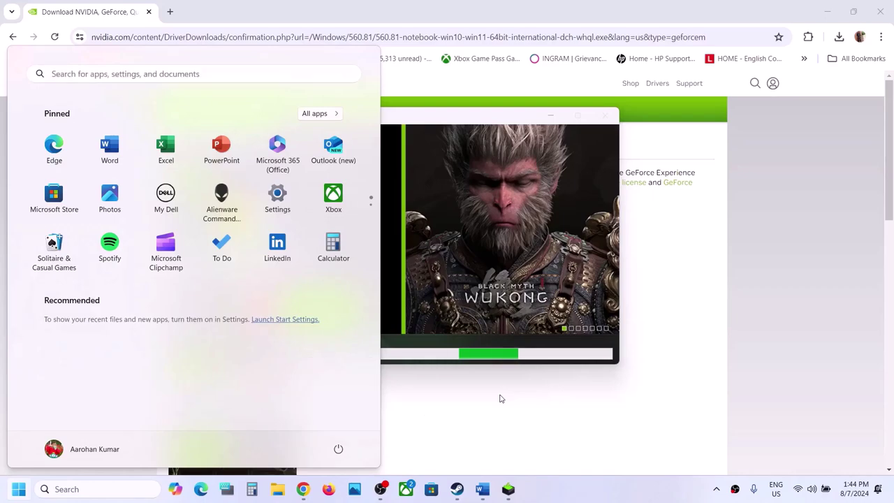
{"action": "left_click", "coordinate": [541, 267]}
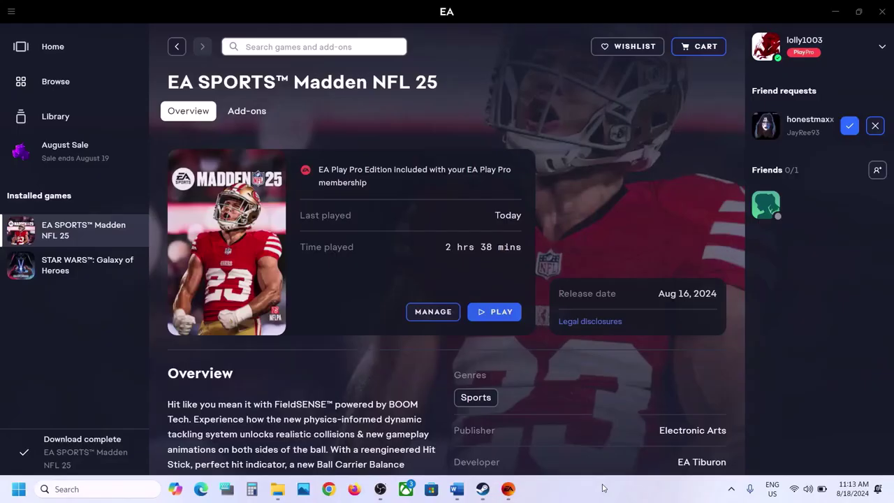
Use the word 'graphics' from Step 8 of the Word notes to find and open Windows Graphics settings.
{"action": "left_click", "coordinate": [456, 489]}
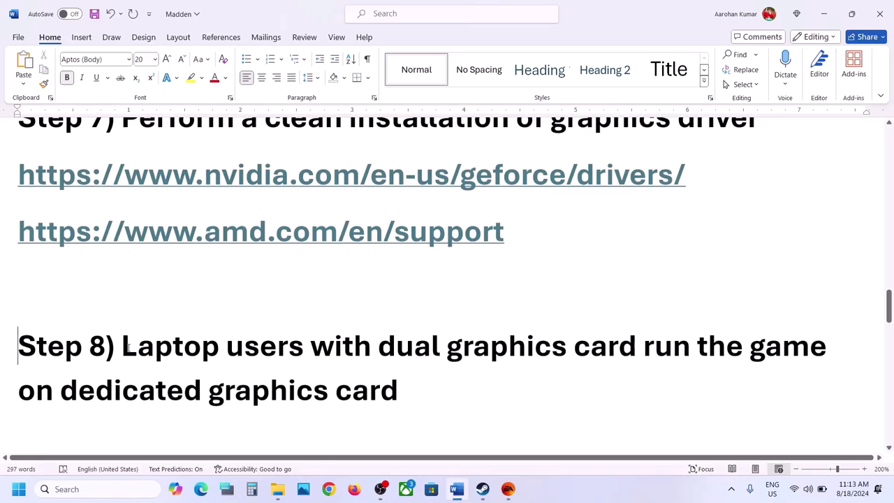
{"action": "left_click_drag", "start_coordinate": [128, 347], "coordinate": [399, 389]}
{"action": "left_click", "coordinate": [369, 391]}
{"action": "double_click", "coordinate": [273, 393]}
{"action": "key", "text": "ctrl+c"}
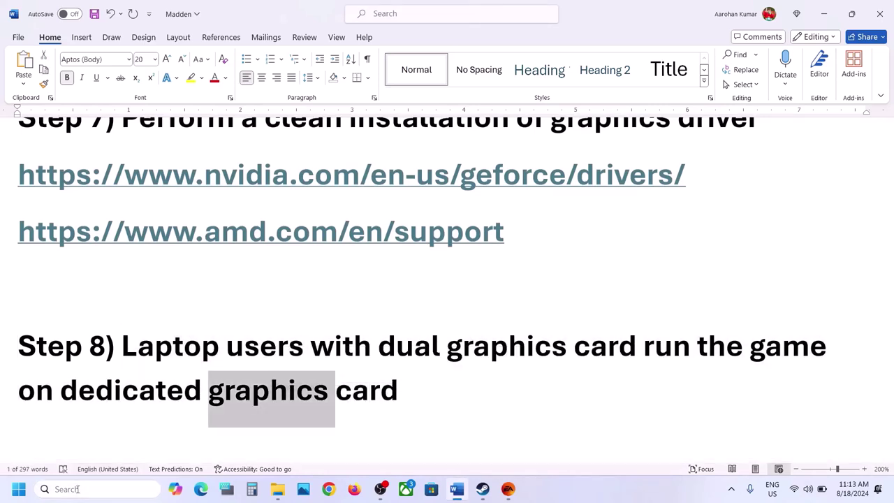
{"action": "left_click", "coordinate": [77, 489]}
{"action": "key", "text": "ctrl+v"}
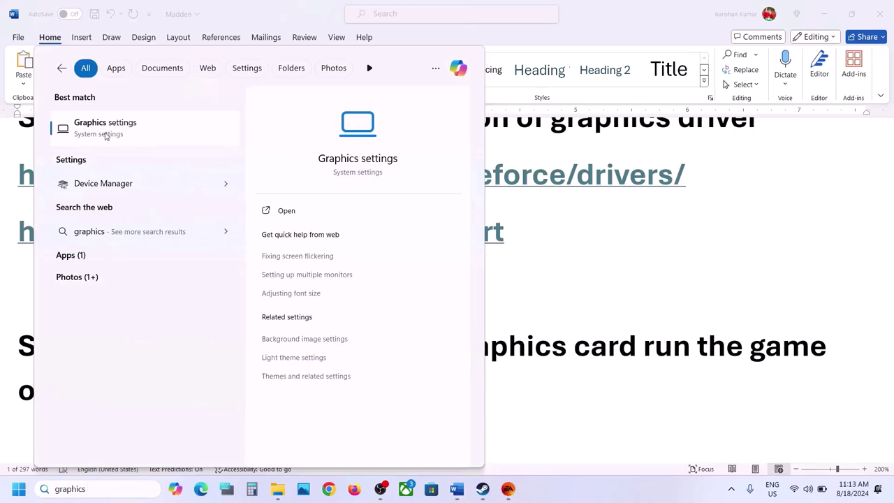
{"action": "left_click", "coordinate": [105, 133]}
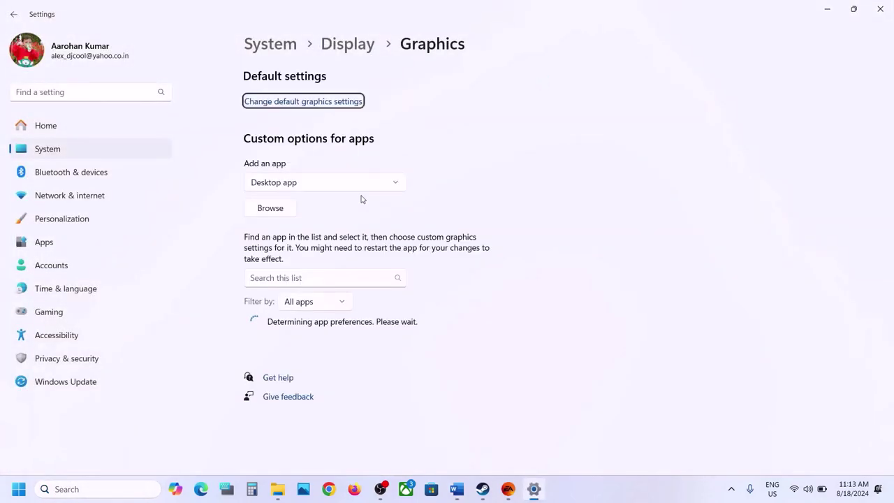
Add Madden25.exe from C:\Program Files\EA Games\Madden NFL 25 to the custom app list.
{"action": "left_click", "coordinate": [275, 212]}
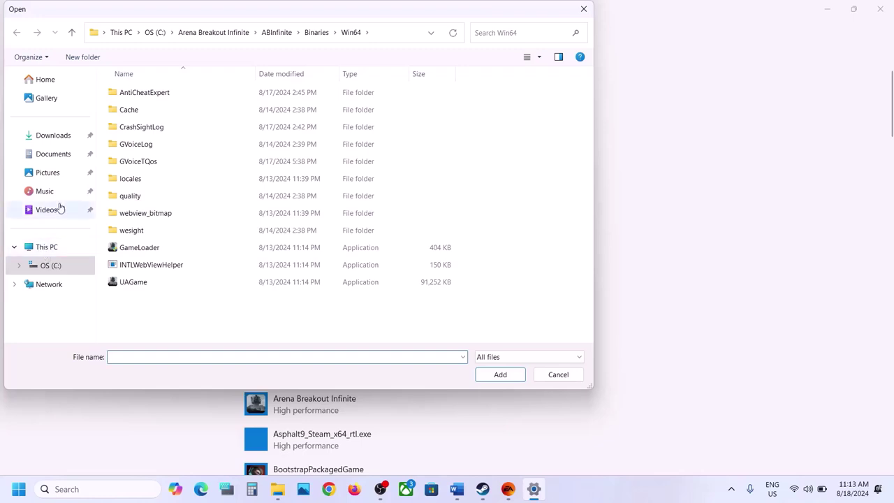
{"action": "left_click", "coordinate": [50, 248]}
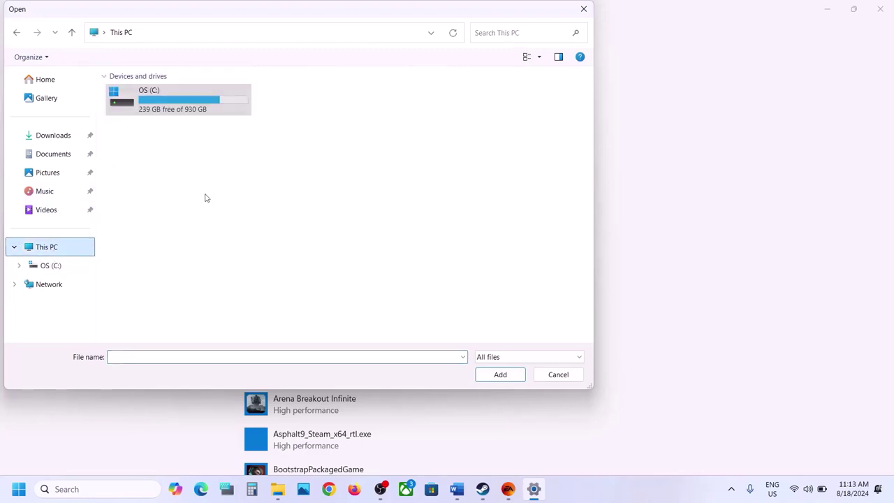
{"action": "double_click", "coordinate": [172, 105]}
{"action": "scroll", "coordinate": [167, 246], "scroll_direction": "down", "scroll_amount": 2}
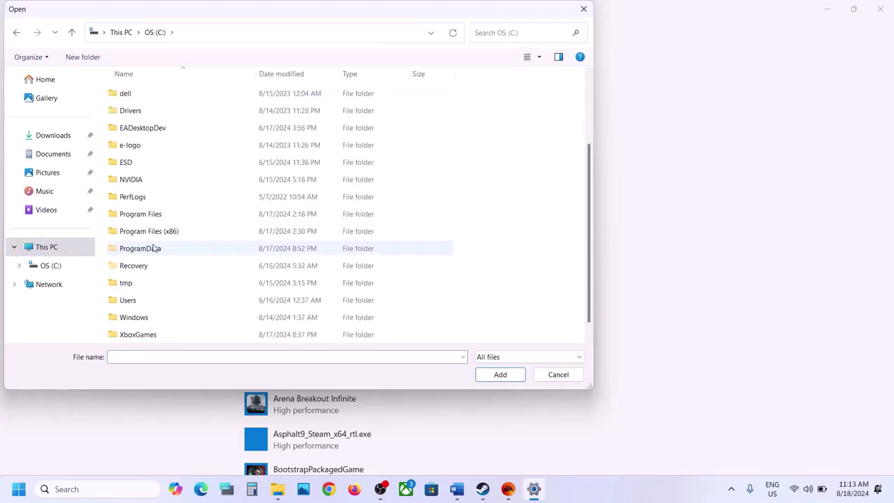
{"action": "left_click", "coordinate": [140, 217]}
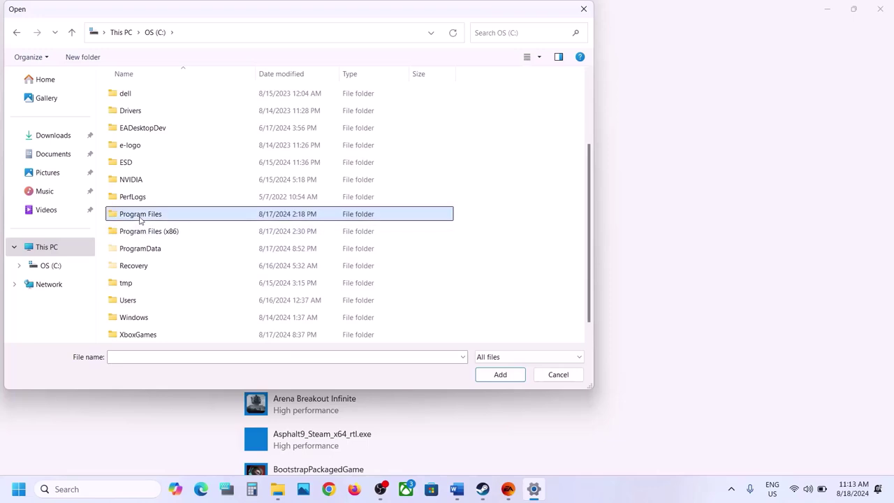
{"action": "double_click", "coordinate": [140, 218]}
{"action": "scroll", "coordinate": [142, 217], "scroll_direction": "down", "scroll_amount": 2}
{"action": "double_click", "coordinate": [133, 181]}
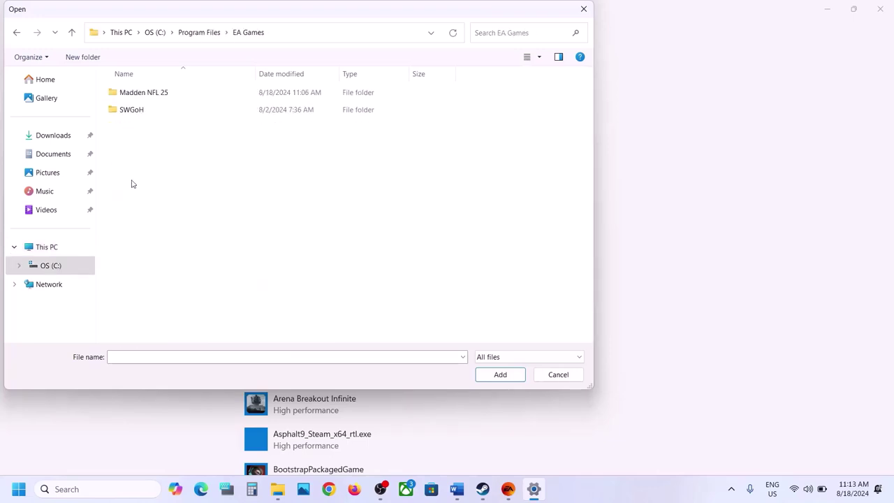
{"action": "double_click", "coordinate": [146, 93]}
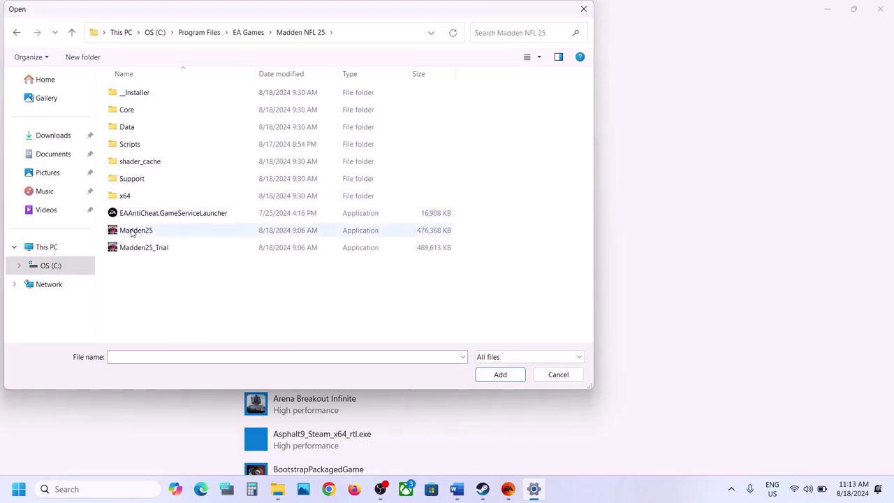
{"action": "left_click", "coordinate": [131, 233]}
{"action": "left_click", "coordinate": [504, 375]}
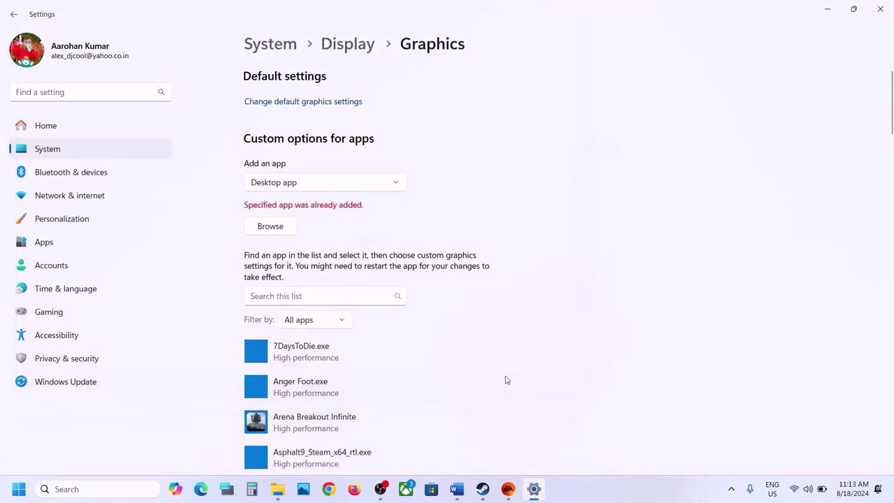
Set Madden NFL 25's graphics preference to High performance, save it, and return to Step 8 in Word.
{"action": "scroll", "coordinate": [340, 390], "scroll_direction": "down", "scroll_amount": 10}
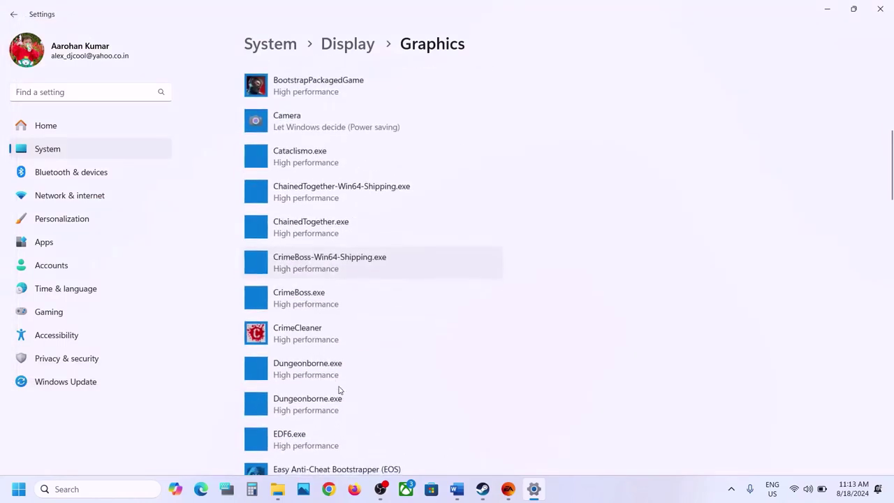
{"action": "scroll", "coordinate": [340, 390], "scroll_direction": "down", "scroll_amount": 2}
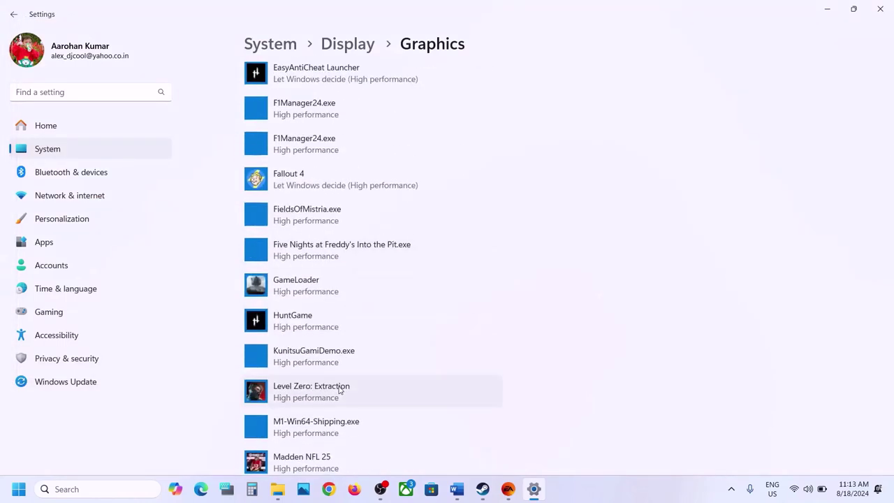
{"action": "scroll", "coordinate": [340, 391], "scroll_direction": "down", "scroll_amount": 3}
{"action": "left_click", "coordinate": [325, 294]}
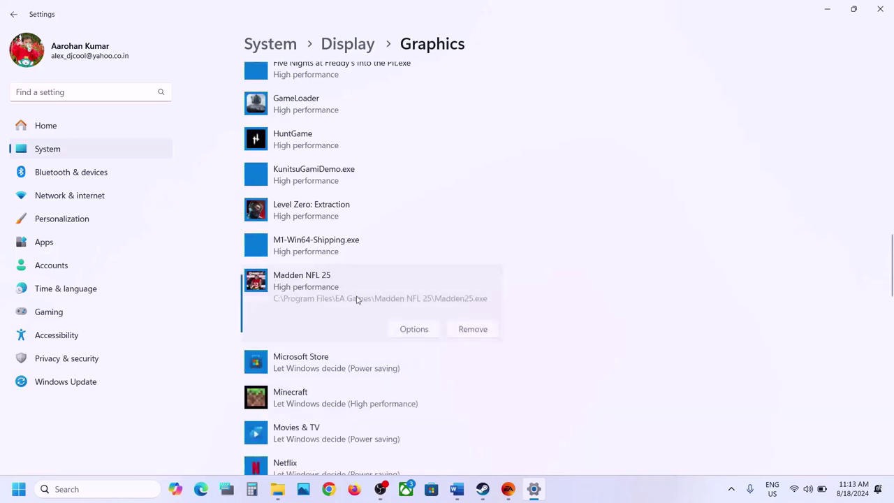
{"action": "left_click", "coordinate": [413, 329]}
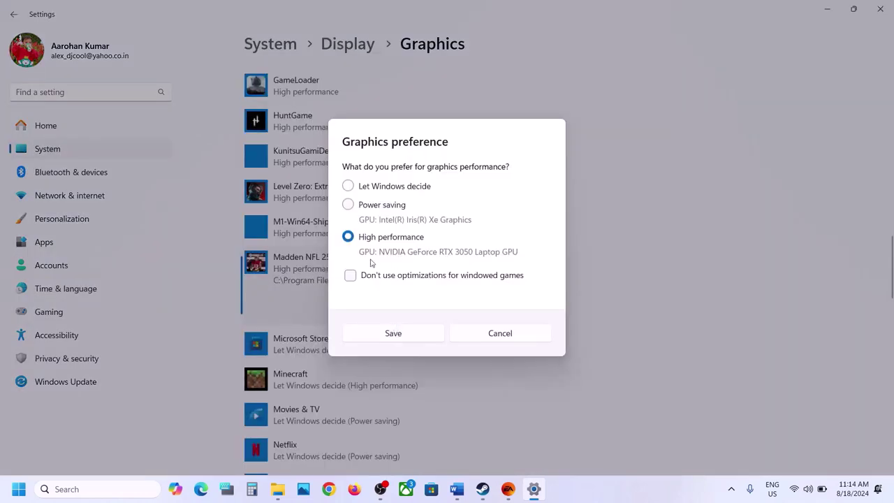
{"action": "left_click", "coordinate": [393, 333]}
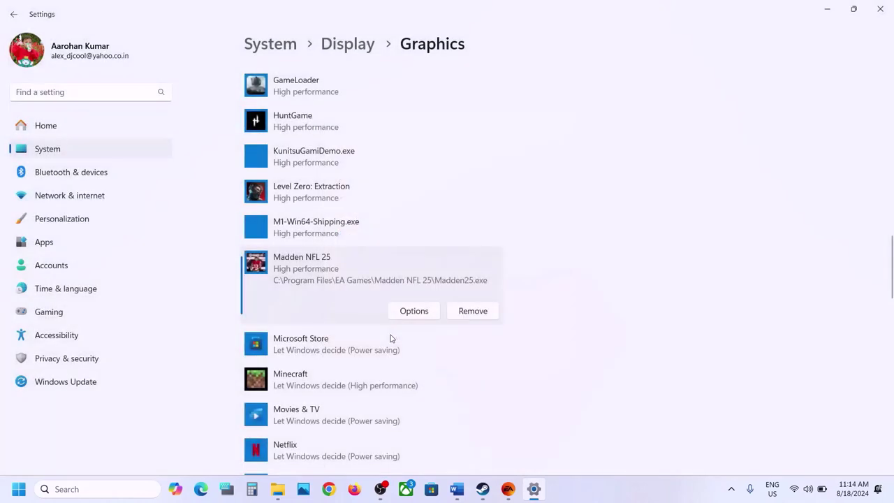
{"action": "left_click", "coordinate": [880, 9]}
{"action": "double_click", "coordinate": [272, 377]}
Paste the NVIDIA and AMD driver links under Step 9 and select the NVIDIA link.
{"action": "scroll", "coordinate": [270, 374], "scroll_direction": "down", "scroll_amount": 3}
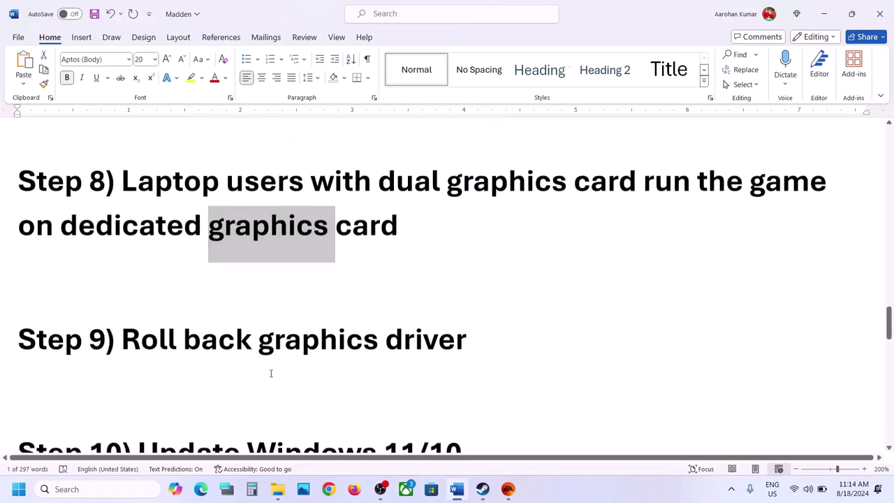
{"action": "left_click_drag", "start_coordinate": [160, 342], "coordinate": [429, 342]}
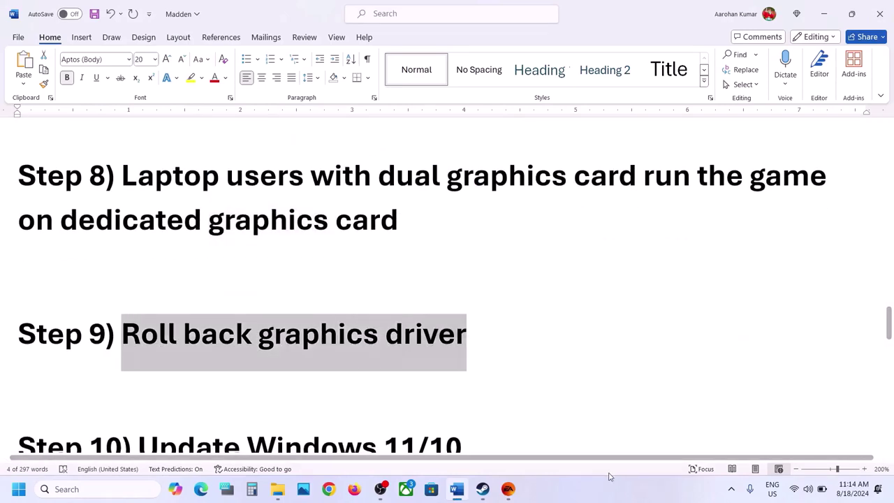
{"action": "key", "text": "End"}
{"action": "key", "text": "Return"}
{"action": "type", "text": "https://www.nvidia.com/en-us/geforce/drivers/ https://www.amd.com/en/support"}
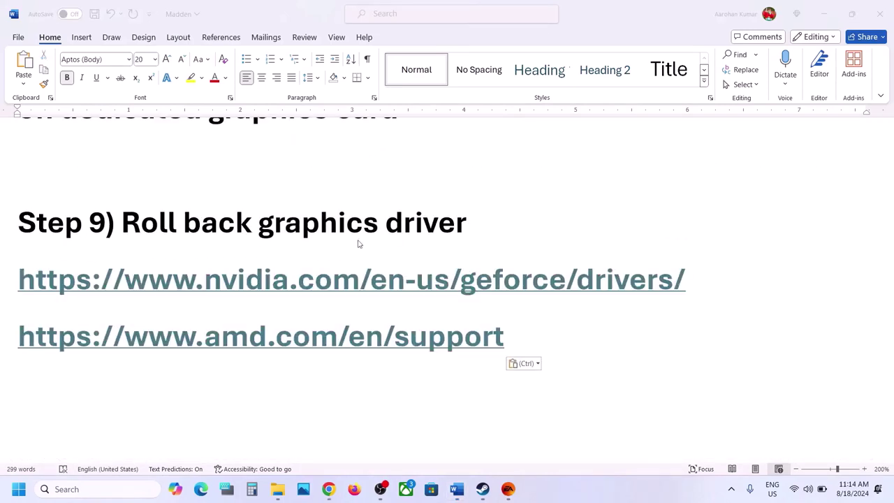
{"action": "double_click", "coordinate": [322, 290]}
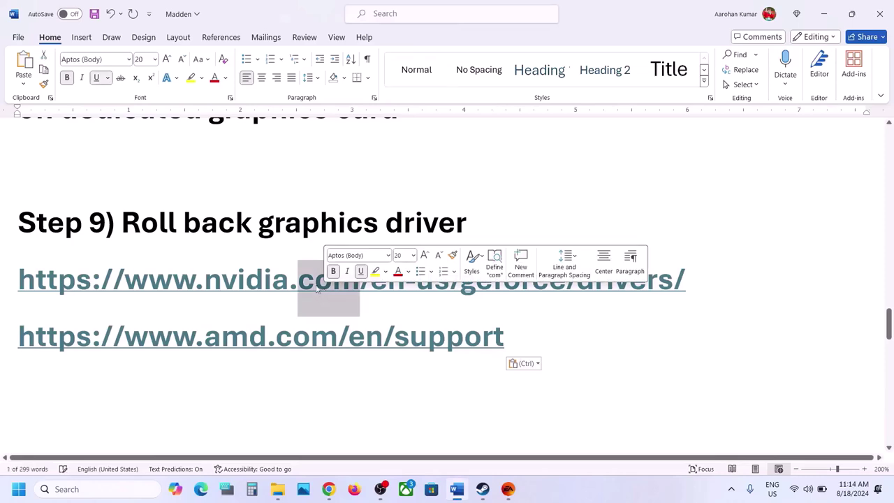
{"action": "triple_click", "coordinate": [314, 288]}
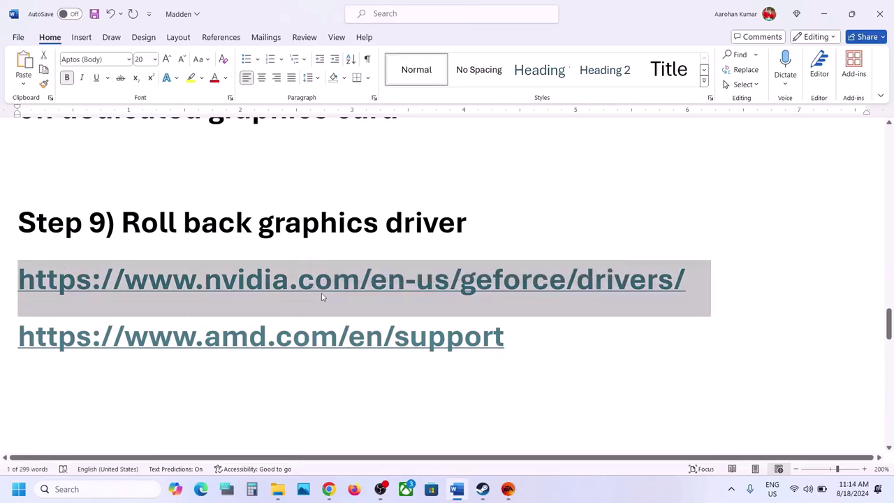
Search NVIDIA's GeForce Drivers page for the RTX 3050 Laptop GPU.
{"action": "left_click", "coordinate": [335, 492]}
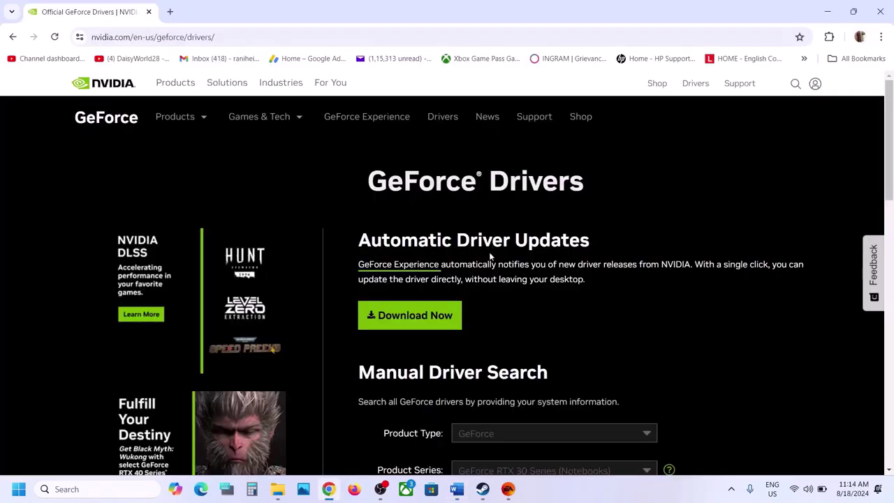
{"action": "scroll", "coordinate": [489, 256], "scroll_direction": "down", "scroll_amount": 3}
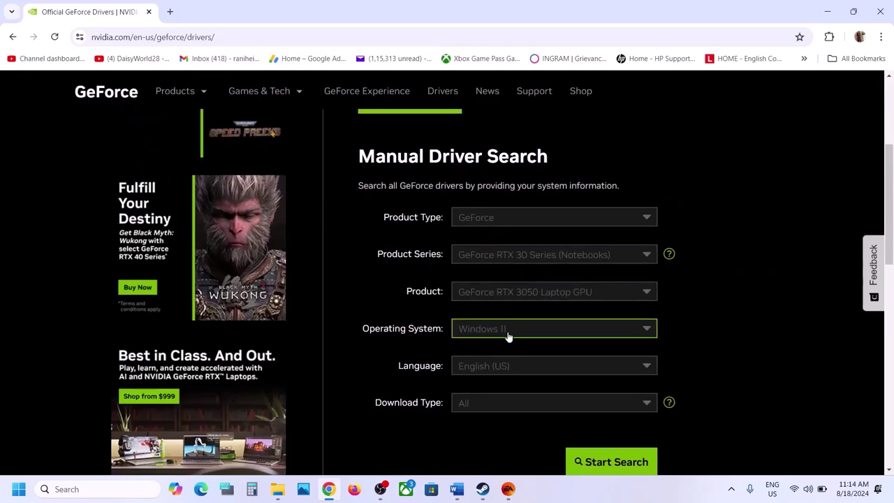
{"action": "scroll", "coordinate": [531, 328], "scroll_direction": "down", "scroll_amount": 2}
{"action": "left_click", "coordinate": [579, 332]}
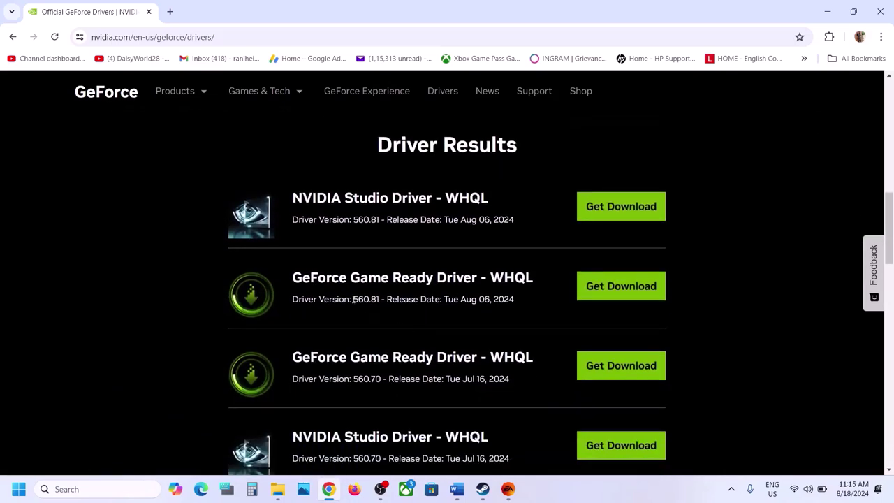
Compare Game Ready driver versions 560.81, 560.70 and 556.12, settling on 560.70.
{"action": "left_click_drag", "start_coordinate": [353, 299], "coordinate": [367, 301]}
{"action": "left_click_drag", "start_coordinate": [326, 278], "coordinate": [389, 278]}
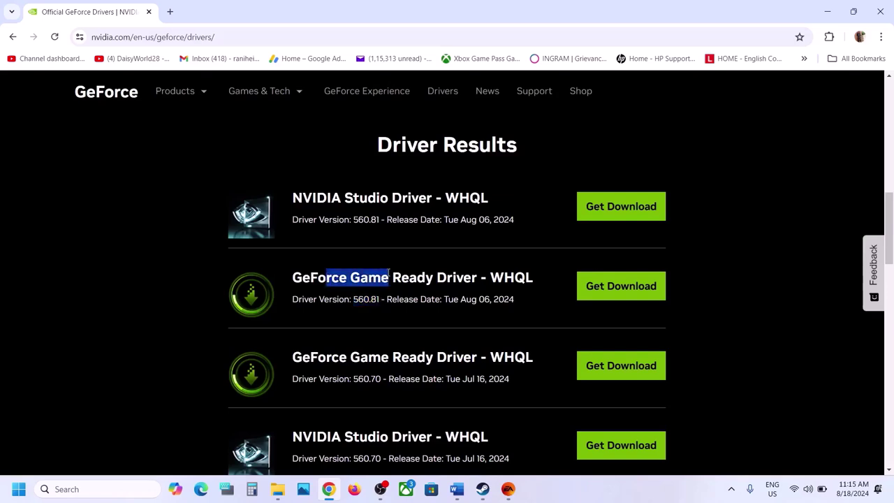
{"action": "scroll", "coordinate": [389, 338], "scroll_direction": "down", "scroll_amount": 1}
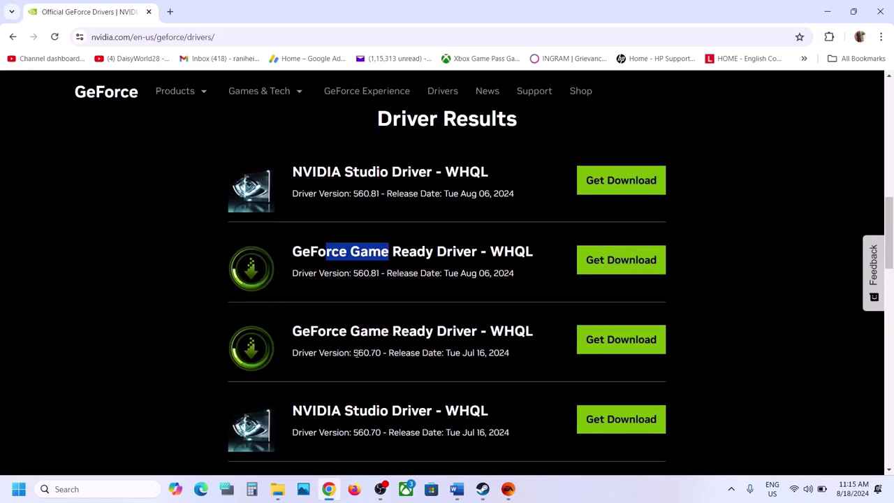
{"action": "left_click_drag", "start_coordinate": [357, 353], "coordinate": [385, 352]}
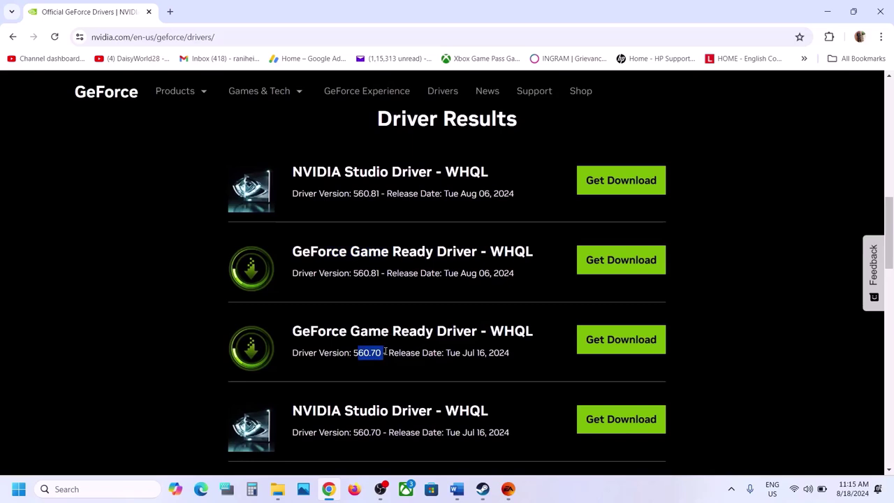
{"action": "scroll", "coordinate": [385, 351], "scroll_direction": "down", "scroll_amount": 2}
{"action": "scroll", "coordinate": [365, 377], "scroll_direction": "down", "scroll_amount": 2}
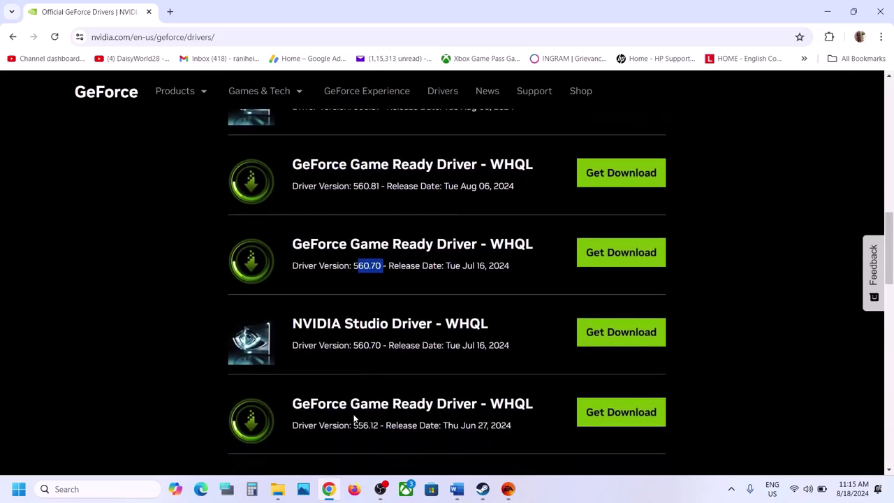
{"action": "left_click_drag", "start_coordinate": [354, 425], "coordinate": [378, 424]}
{"action": "left_click_drag", "start_coordinate": [337, 266], "coordinate": [418, 266]}
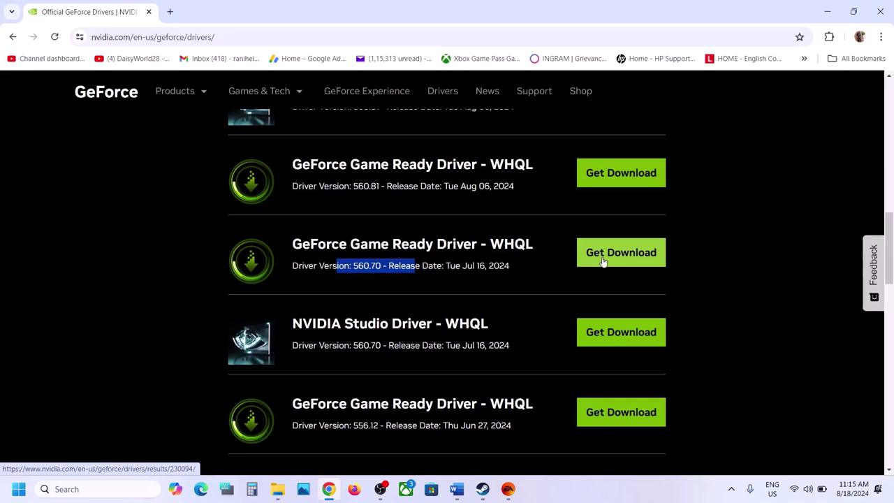
Copy the AMD support link from the Word driver notes and return to Chrome.
{"action": "left_click", "coordinate": [457, 489]}
{"action": "left_click", "coordinate": [519, 331]}
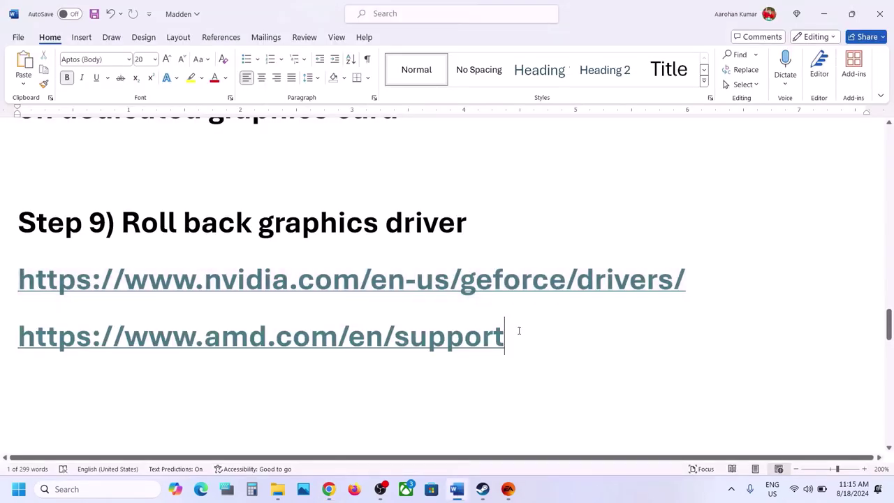
{"action": "left_click_drag", "start_coordinate": [521, 331], "coordinate": [18, 343]}
{"action": "key", "text": "ctrl+c"}
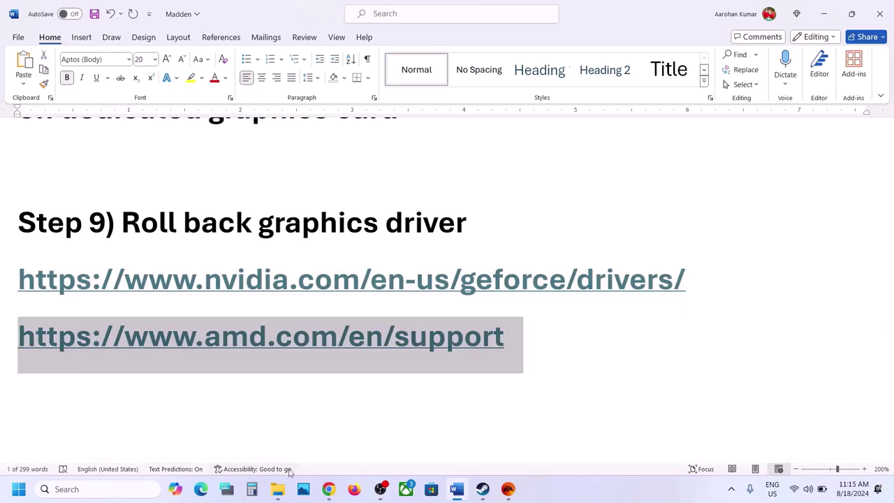
{"action": "left_click", "coordinate": [328, 489]}
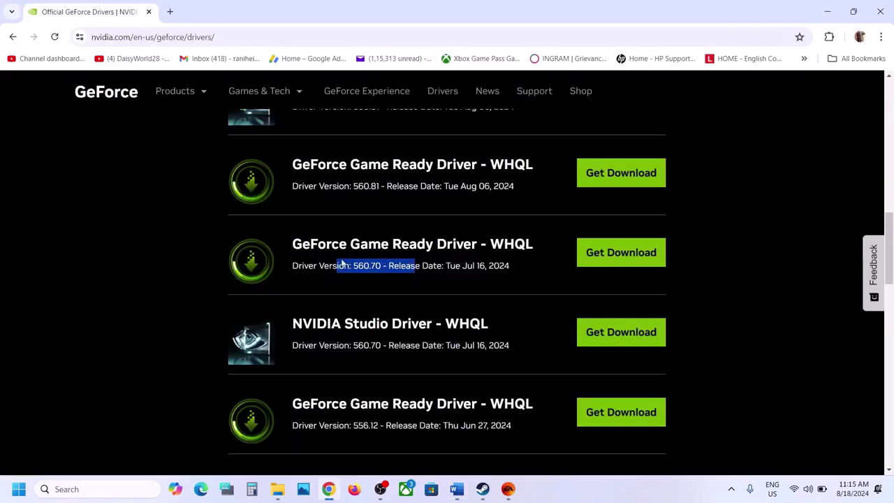
Load the copied AMD Drivers and Support page in a new tab.
{"action": "left_click", "coordinate": [168, 11]}
{"action": "key", "text": "ctrl+v"}
{"action": "key", "text": "Return"}
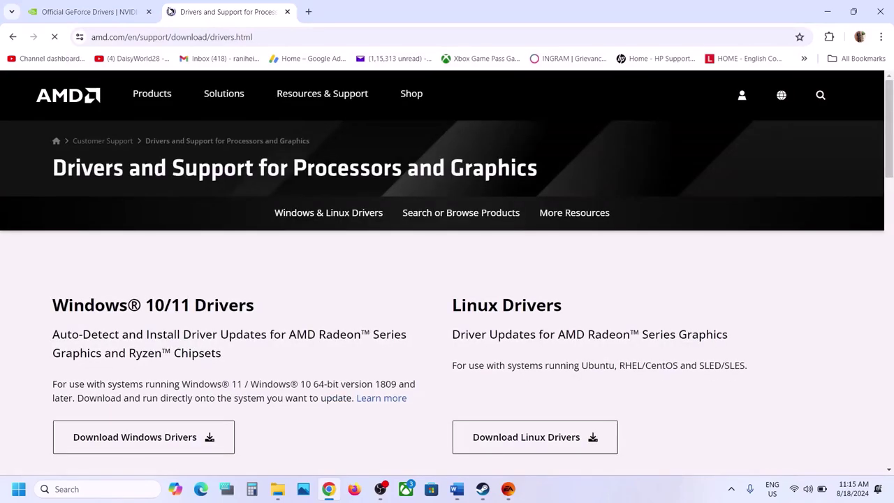
{"action": "scroll", "coordinate": [237, 225], "scroll_direction": "down", "scroll_amount": 6}
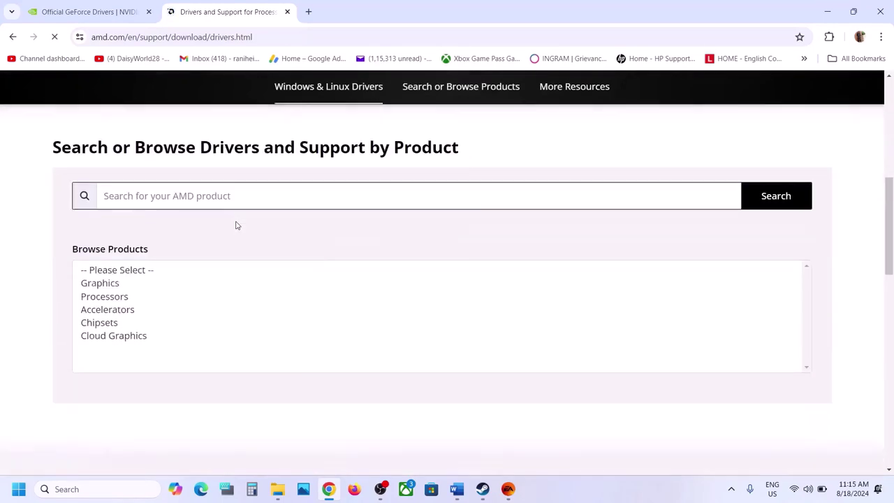
Select Graphics > Radeon RX > RX 7000 Series > RX 7900 XTX and submit.
{"action": "left_click", "coordinate": [127, 270]}
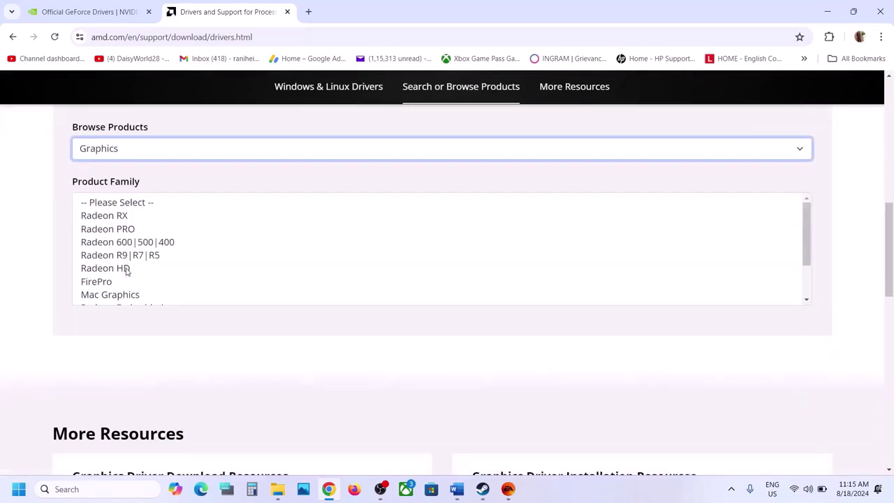
{"action": "left_click", "coordinate": [123, 213]}
{"action": "scroll", "coordinate": [170, 169], "scroll_direction": "down", "scroll_amount": 2}
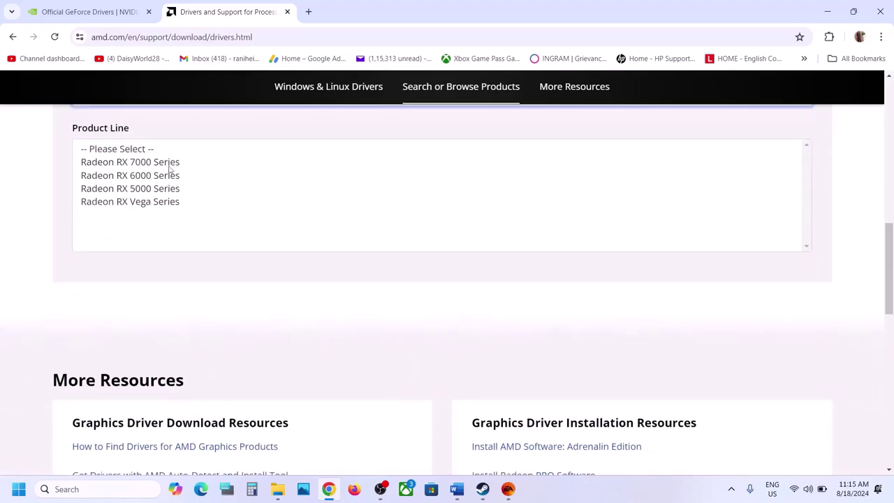
{"action": "left_click", "coordinate": [155, 162]}
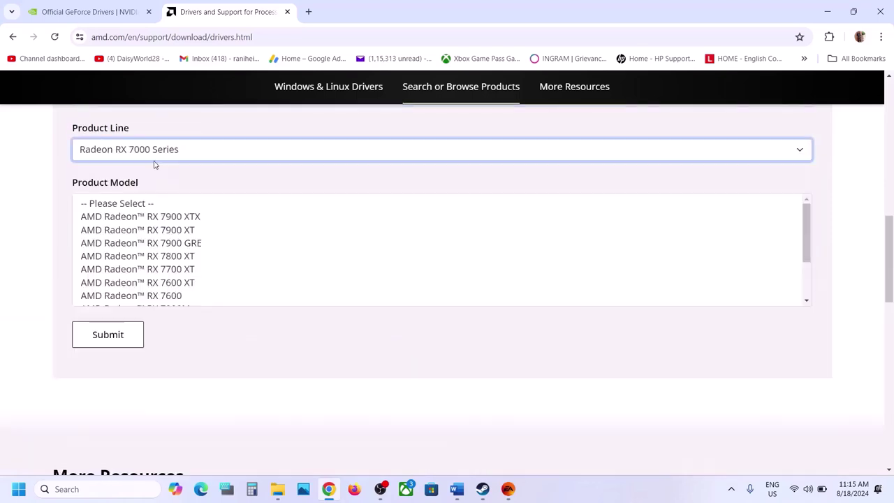
{"action": "left_click", "coordinate": [163, 218]}
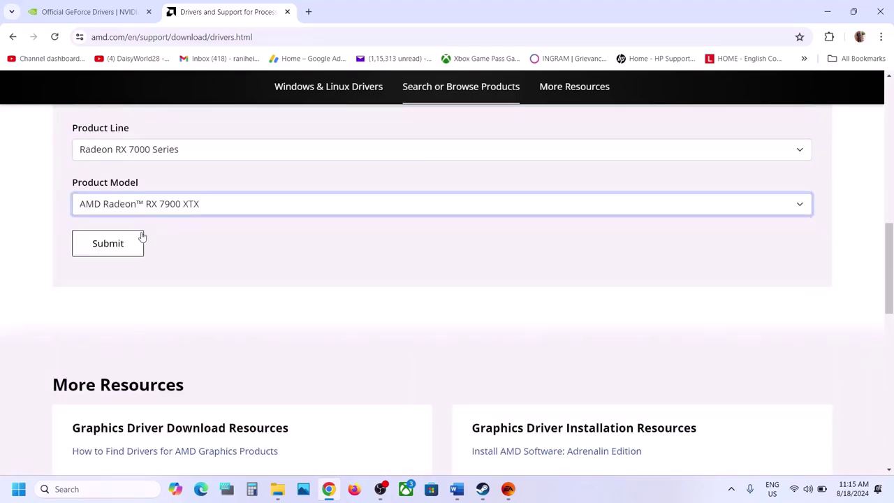
{"action": "left_click", "coordinate": [116, 243]}
Open the RX 7900 XTX previous drivers and expand Windows 11 - 64-Bit Edition.
{"action": "scroll", "coordinate": [115, 244], "scroll_direction": "down", "scroll_amount": 2}
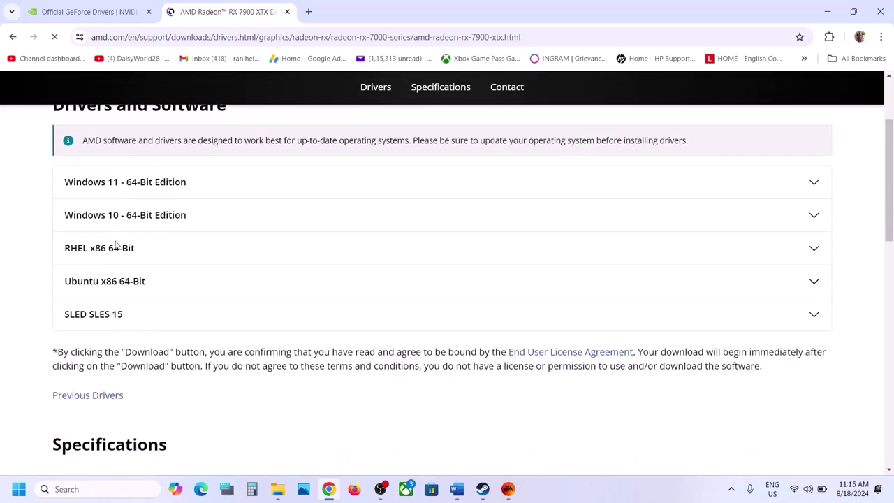
{"action": "scroll", "coordinate": [116, 245], "scroll_direction": "down", "scroll_amount": 2}
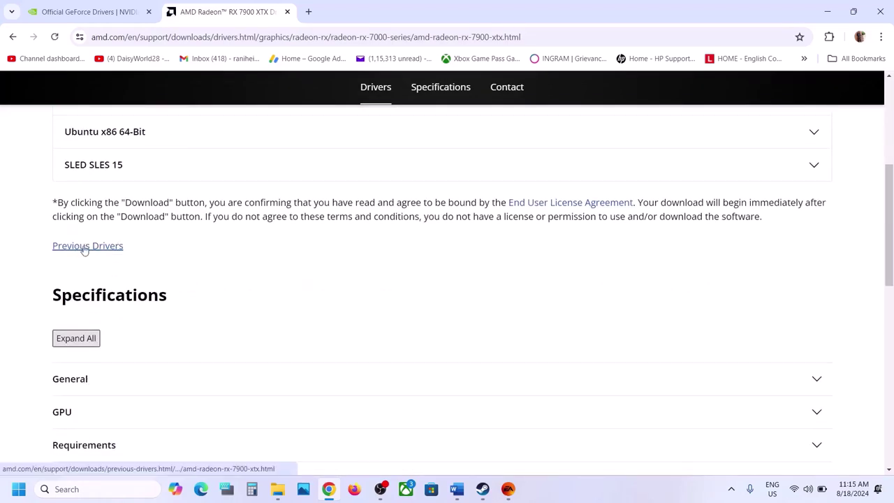
{"action": "left_click", "coordinate": [84, 248]}
{"action": "scroll", "coordinate": [214, 270], "scroll_direction": "down", "scroll_amount": 1}
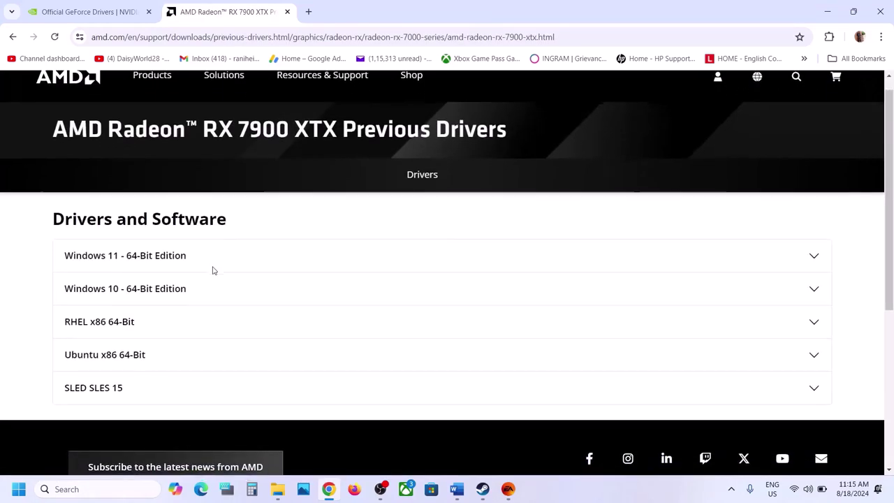
{"action": "left_click", "coordinate": [132, 221]}
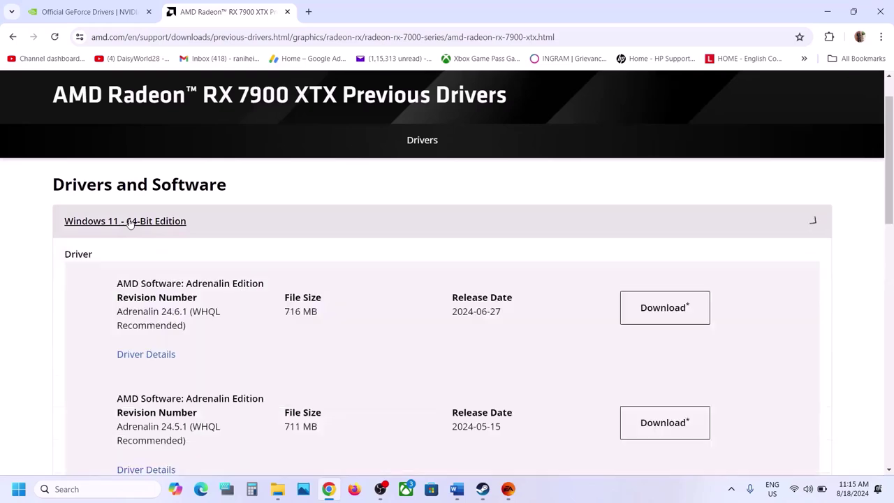
Highlight Adrenalin 24.5.1, 24.4.1 and the WHQL Recommended label, then leave the browser.
{"action": "scroll", "coordinate": [199, 266], "scroll_direction": "down", "scroll_amount": 1}
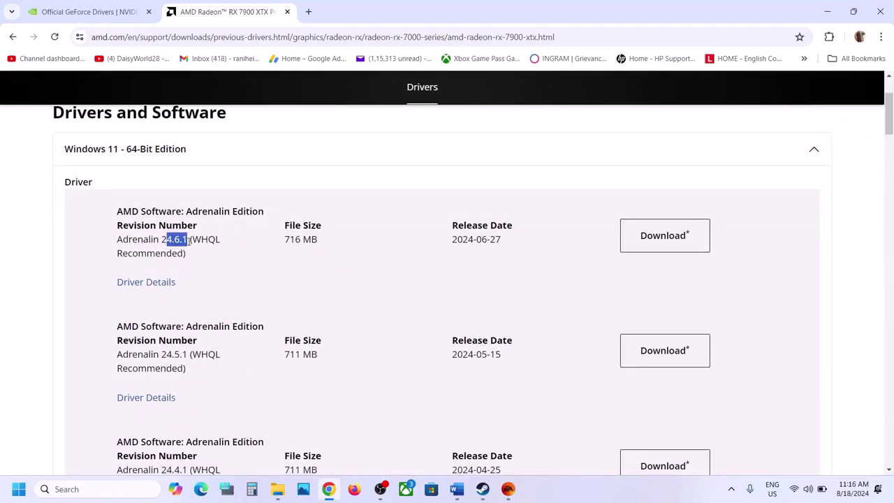
{"action": "scroll", "coordinate": [189, 243], "scroll_direction": "down", "scroll_amount": 1}
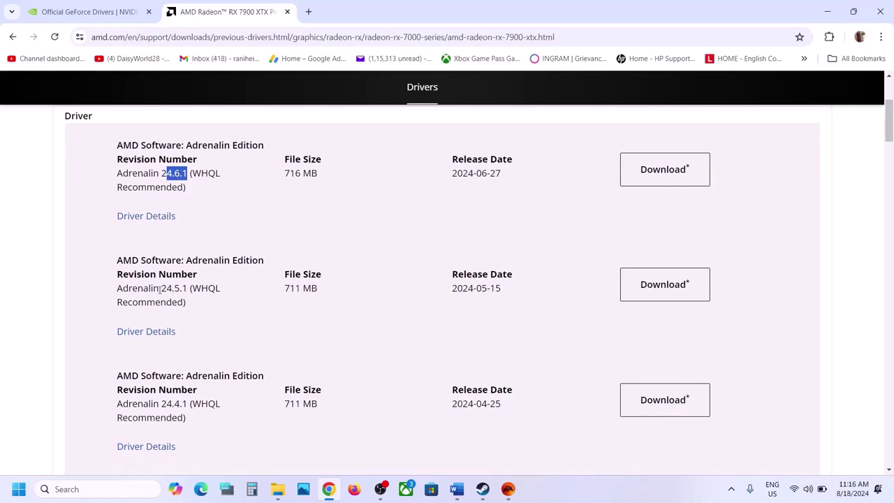
{"action": "left_click_drag", "start_coordinate": [160, 288], "coordinate": [180, 289]}
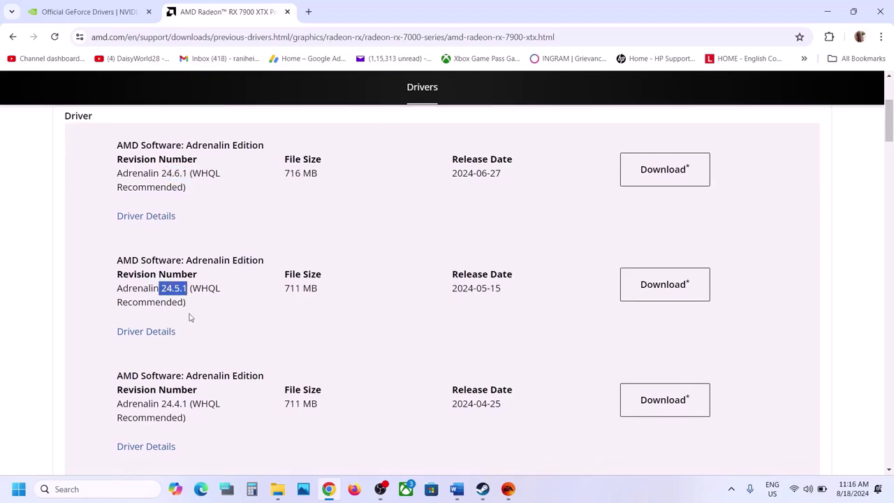
{"action": "left_click_drag", "start_coordinate": [165, 405], "coordinate": [204, 404]}
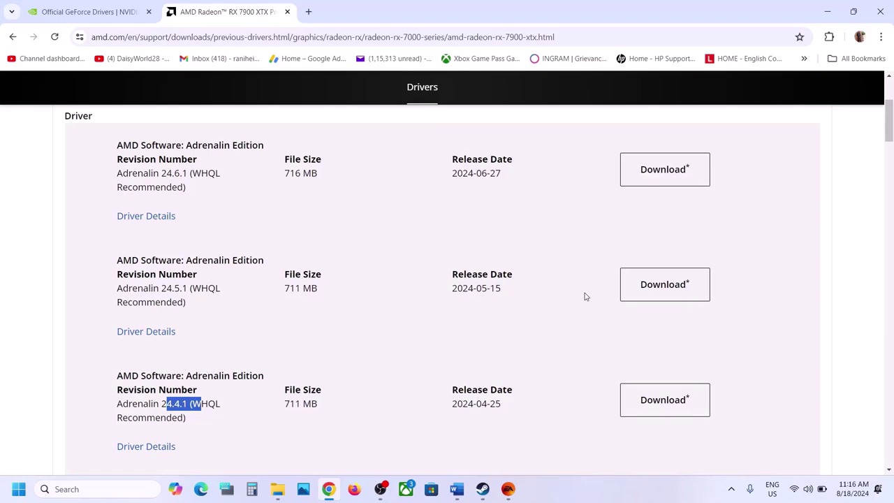
{"action": "left_click_drag", "start_coordinate": [191, 291], "coordinate": [251, 312]}
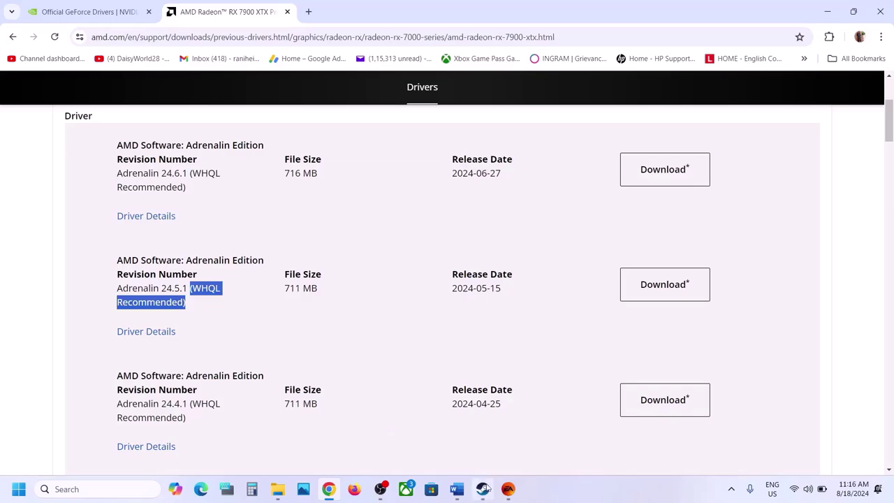
{"action": "left_click", "coordinate": [508, 489]}
Highlight the 'Update Windows 11' step heading in the Word notes.
{"action": "left_click", "coordinate": [457, 489]}
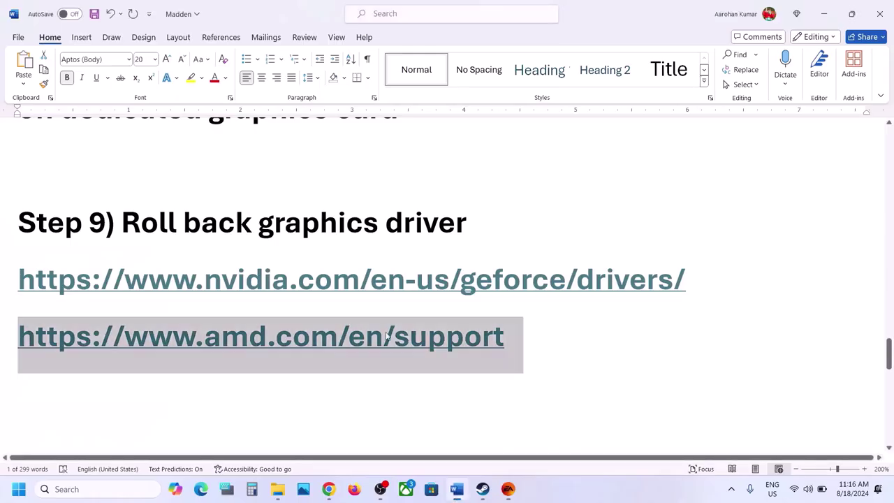
{"action": "scroll", "coordinate": [311, 287], "scroll_direction": "down", "scroll_amount": 5}
{"action": "scroll", "coordinate": [233, 345], "scroll_direction": "up", "scroll_amount": 2}
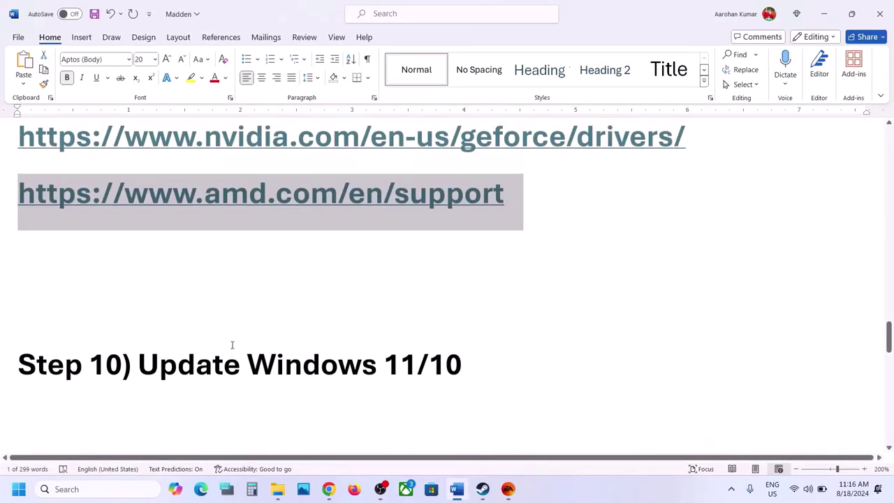
{"action": "left_click_drag", "start_coordinate": [207, 359], "coordinate": [399, 367]}
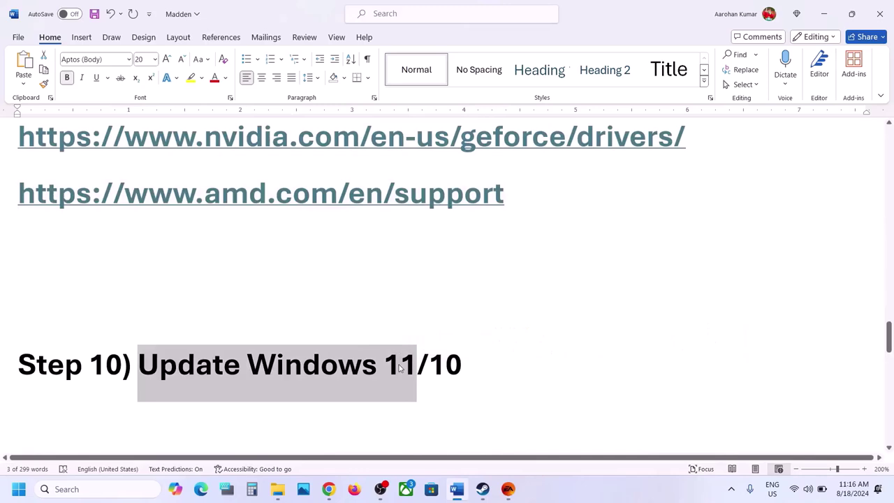
Run Check for updates on the Windows Update page of Settings.
{"action": "key", "text": "super+i"}
{"action": "left_click", "coordinate": [104, 385]}
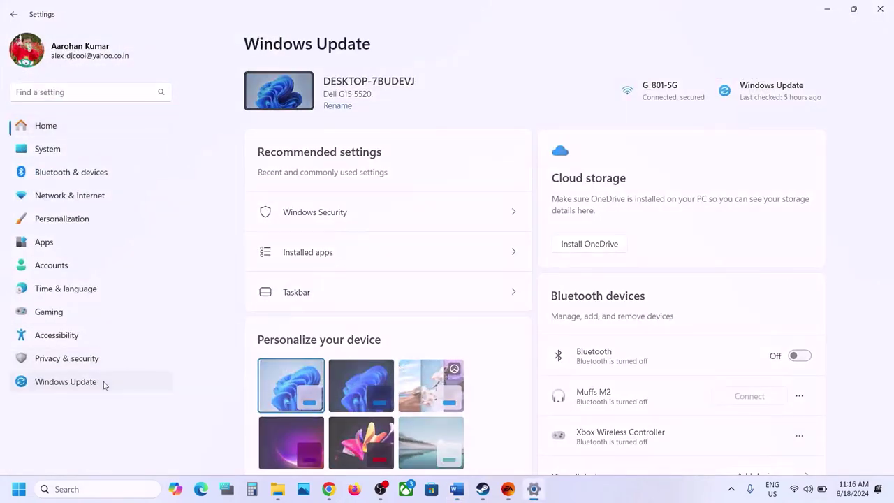
{"action": "left_click", "coordinate": [792, 99]}
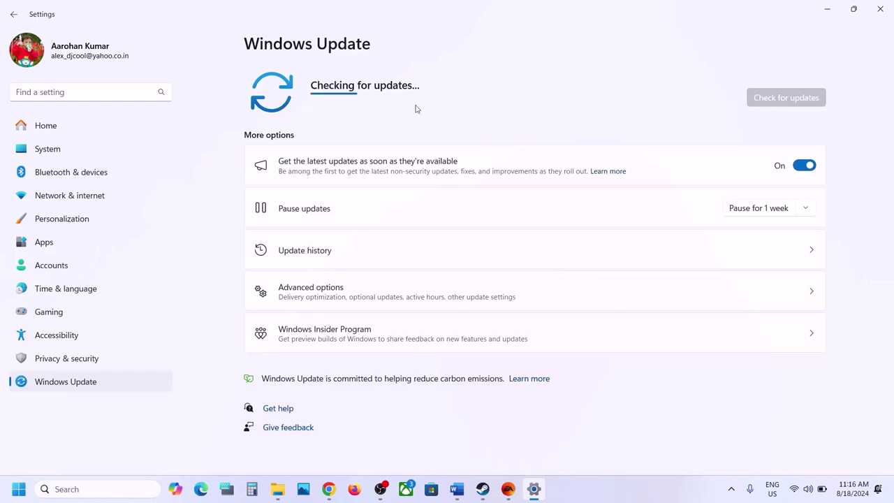
Show the Restart option under Start > Power, then dismiss it without restarting.
{"action": "left_click", "coordinate": [20, 491]}
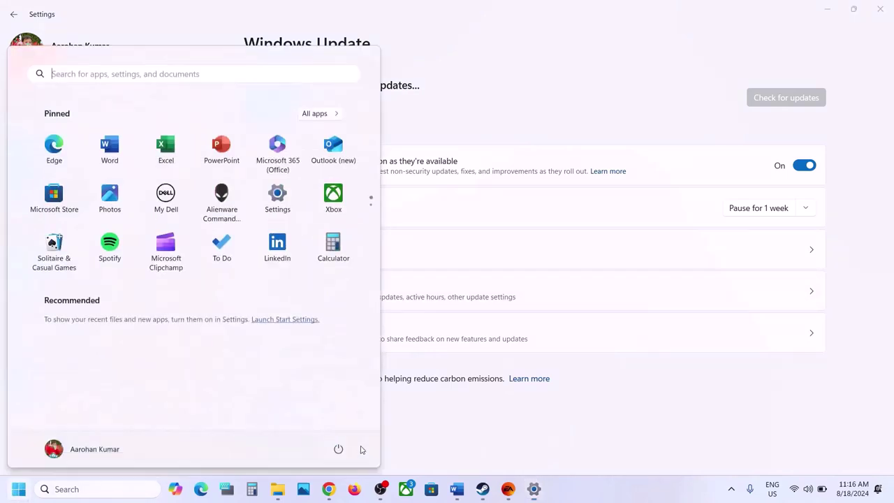
{"action": "left_click", "coordinate": [348, 454]}
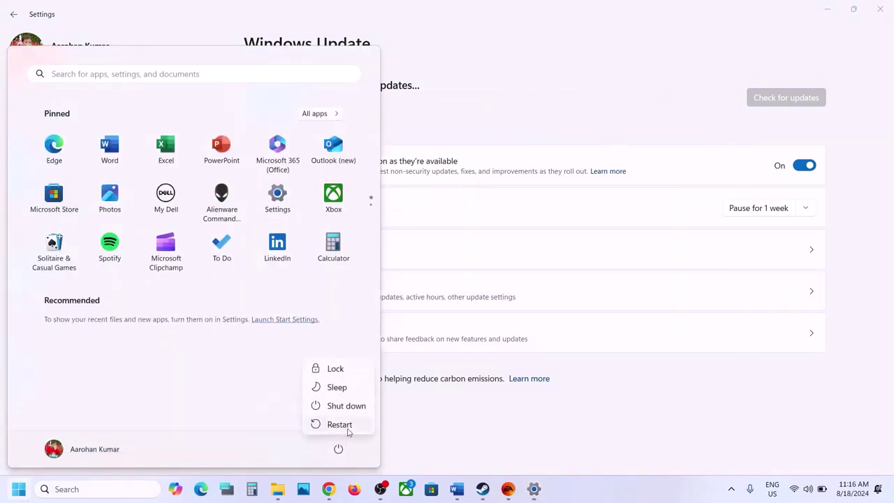
{"action": "left_click", "coordinate": [452, 424]}
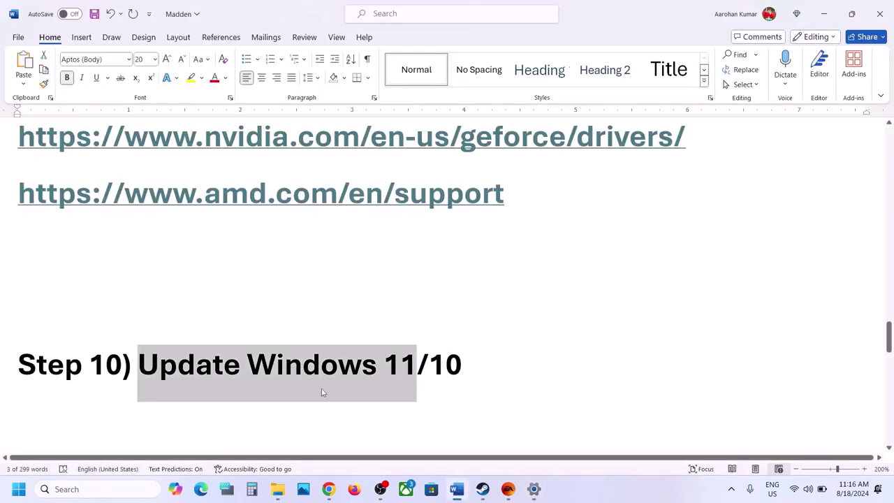
{"action": "scroll", "coordinate": [236, 369], "scroll_direction": "down", "scroll_amount": 2}
{"action": "scroll", "coordinate": [236, 369], "scroll_direction": "down", "scroll_amount": 2}
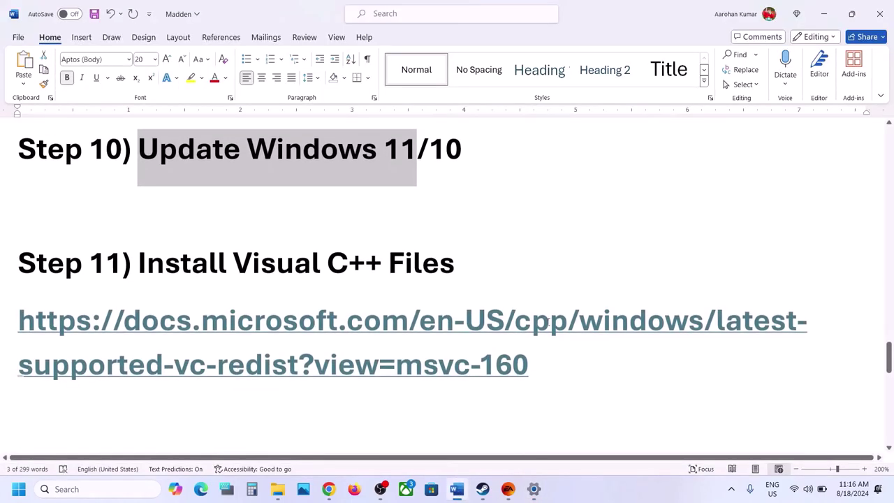
Open the Step 11 Visual C++ redistributable URL in a new Chrome tab.
{"action": "left_click_drag", "start_coordinate": [553, 360], "coordinate": [23, 348]}
{"action": "key", "text": "ctrl+c"}
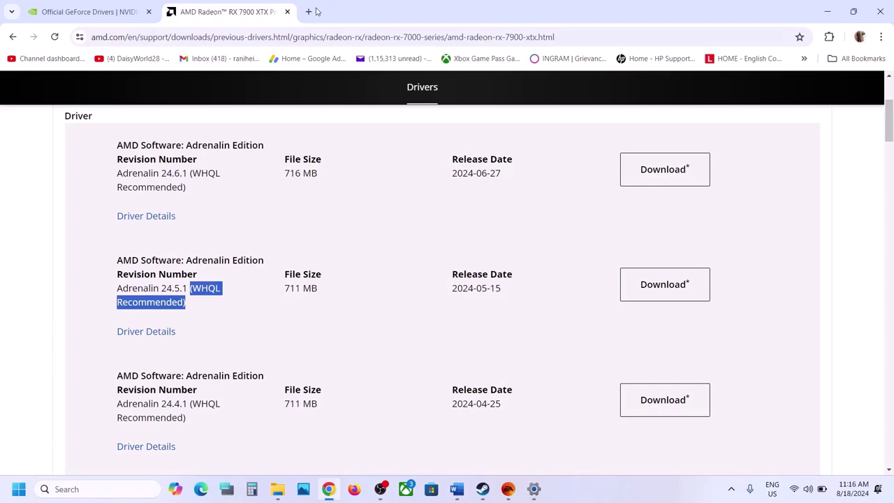
{"action": "left_click", "coordinate": [314, 11]}
{"action": "key", "text": "ctrl+v"}
{"action": "key", "text": "Return"}
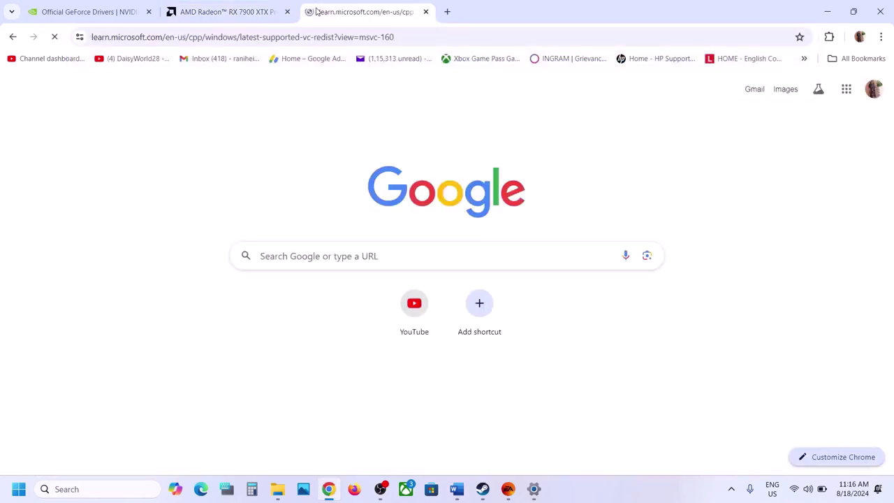
Highlight the Visual Studio paragraph and the per-architecture download links table.
{"action": "scroll", "coordinate": [401, 294], "scroll_direction": "down", "scroll_amount": 3}
{"action": "scroll", "coordinate": [402, 294], "scroll_direction": "down", "scroll_amount": 5}
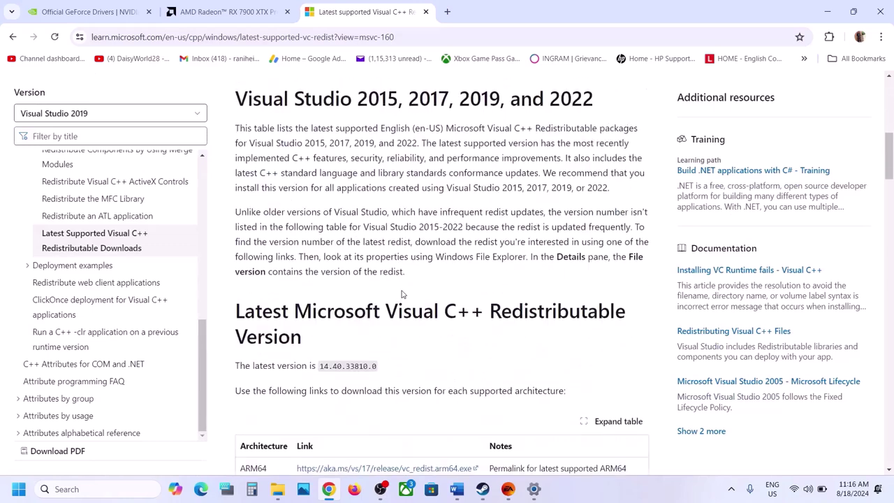
{"action": "scroll", "coordinate": [349, 227], "scroll_direction": "up", "scroll_amount": 2}
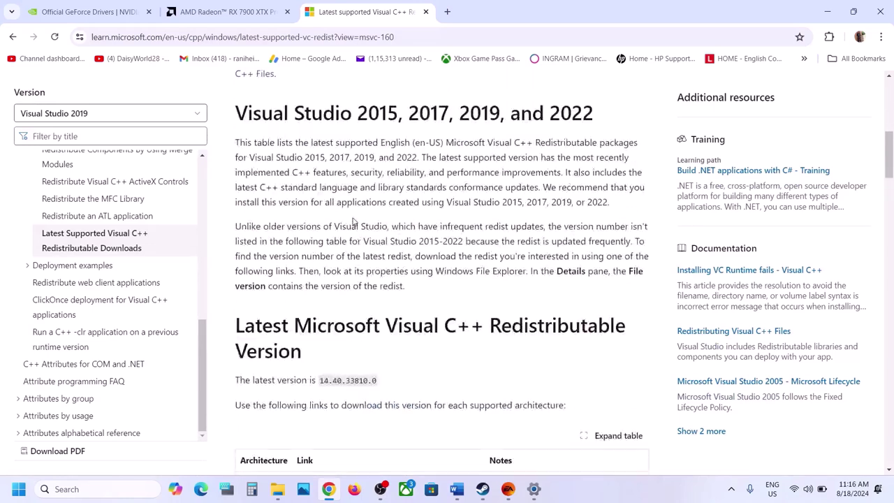
{"action": "left_click_drag", "start_coordinate": [374, 121], "coordinate": [558, 133]}
{"action": "scroll", "coordinate": [286, 281], "scroll_direction": "down", "scroll_amount": 3}
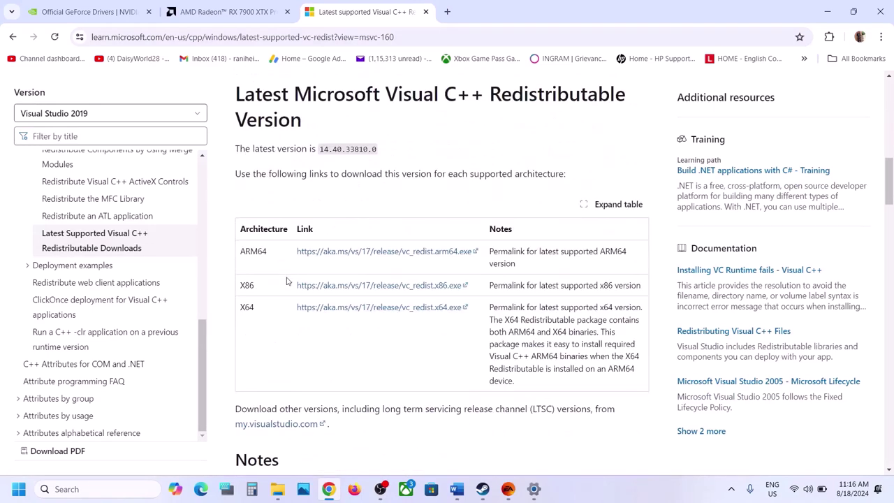
{"action": "left_click_drag", "start_coordinate": [262, 287], "coordinate": [236, 287]}
Download and repair the x86 and x64 Visual C++ redistributables, acknowledging the x64 reboot error.
{"action": "left_click", "coordinate": [371, 287]}
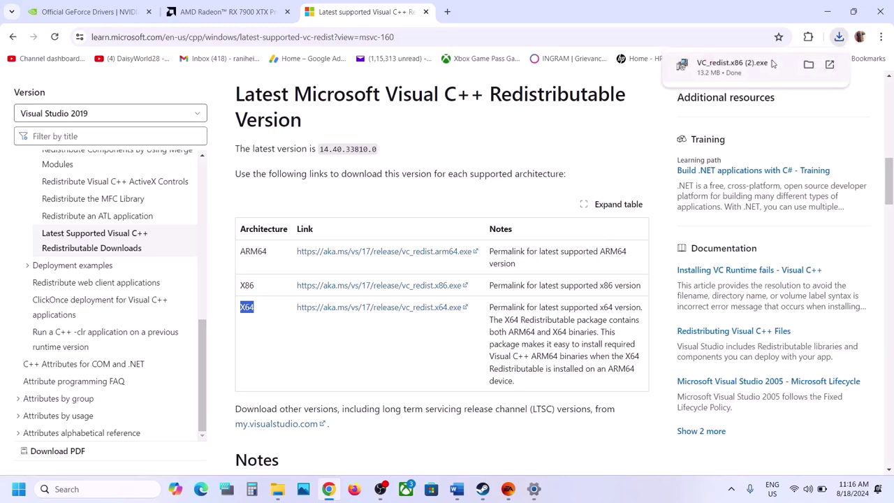
{"action": "left_click", "coordinate": [748, 75]}
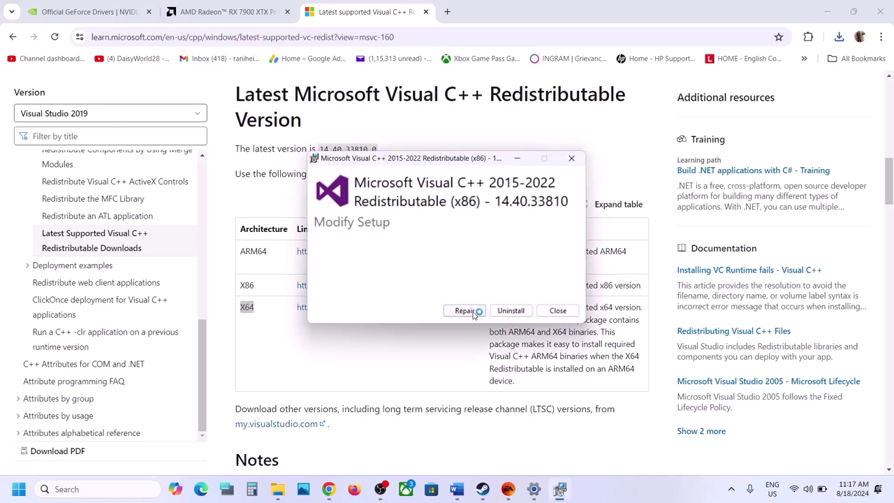
{"action": "left_click", "coordinate": [469, 312]}
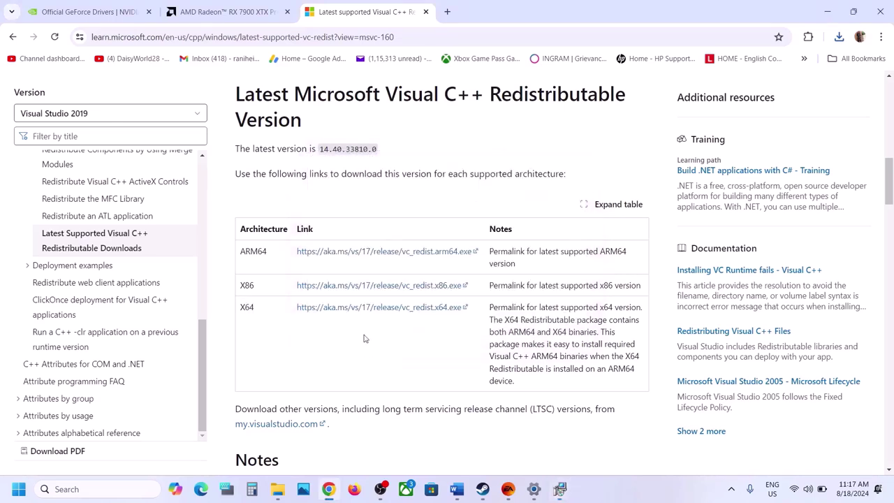
{"action": "left_click", "coordinate": [329, 307]}
{"action": "left_click", "coordinate": [456, 313]}
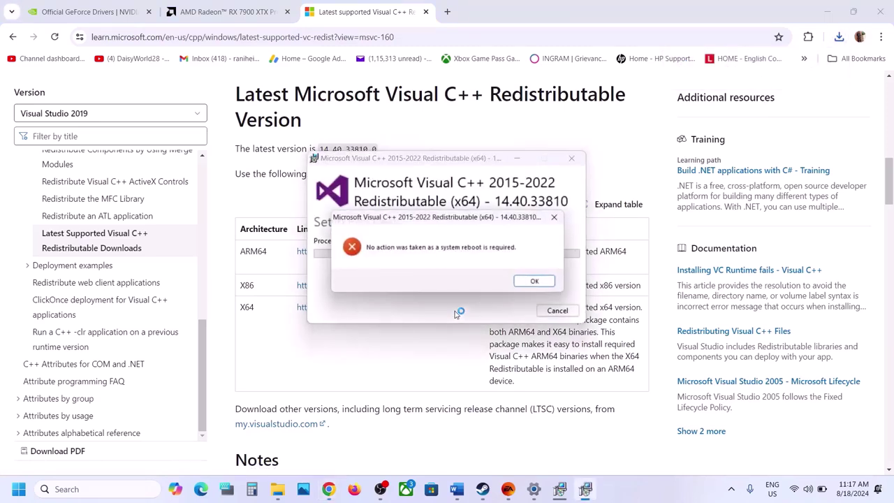
{"action": "left_click", "coordinate": [534, 281]}
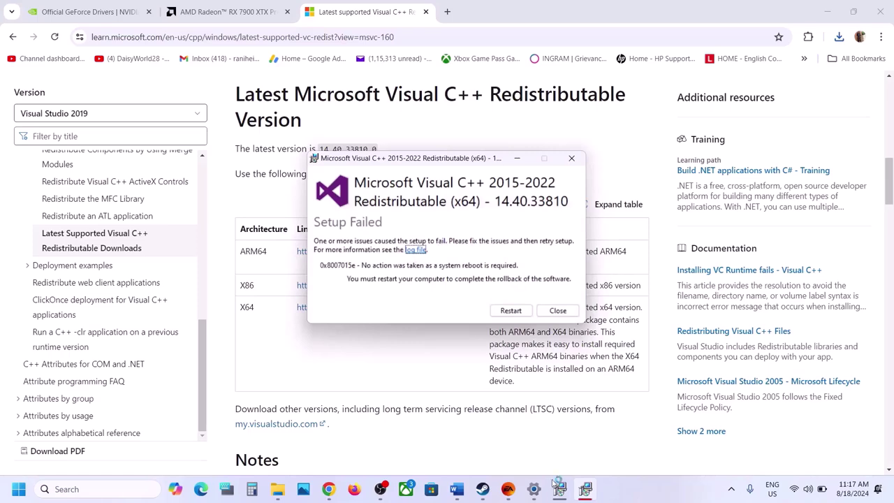
Move the x86 success window aside to show the x64 result, then show Start > Power options.
{"action": "left_click", "coordinate": [545, 413]}
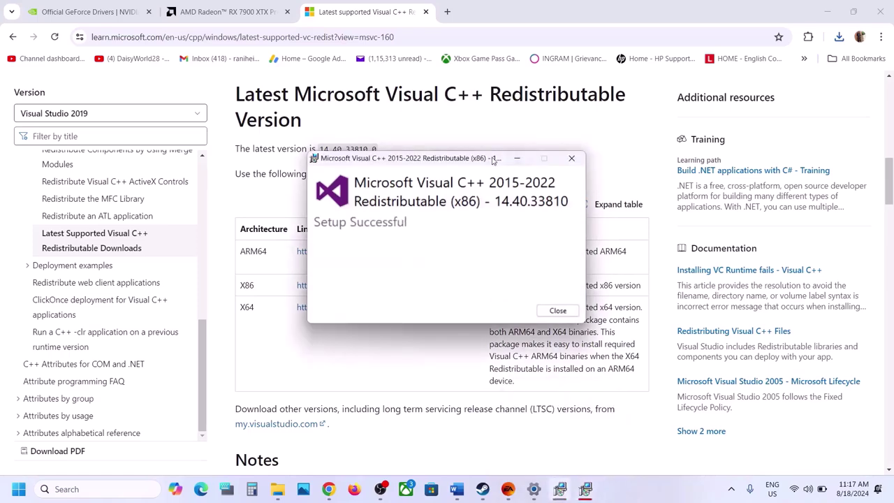
{"action": "left_click_drag", "start_coordinate": [493, 160], "coordinate": [342, 200]}
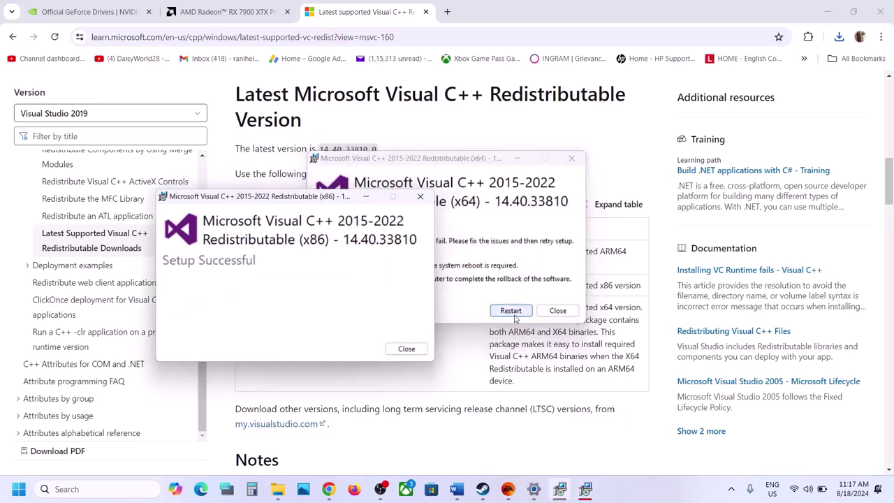
{"action": "left_click", "coordinate": [441, 369]}
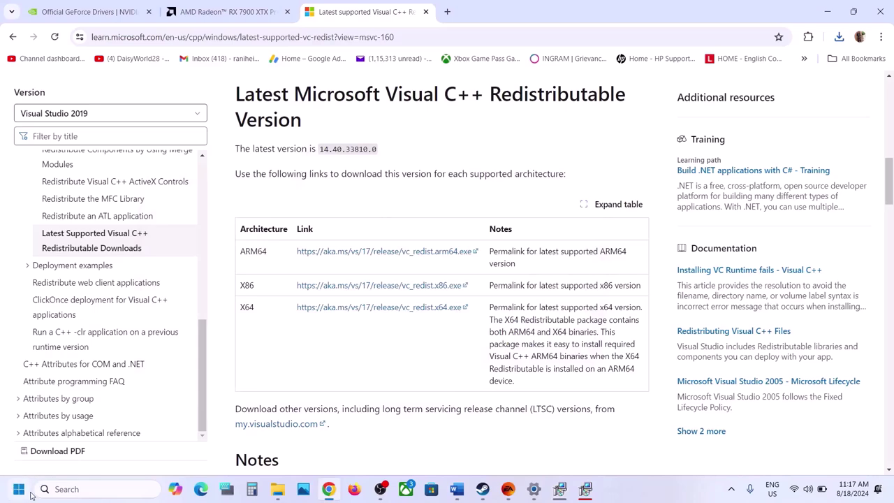
{"action": "left_click", "coordinate": [19, 489]}
{"action": "left_click", "coordinate": [338, 451]}
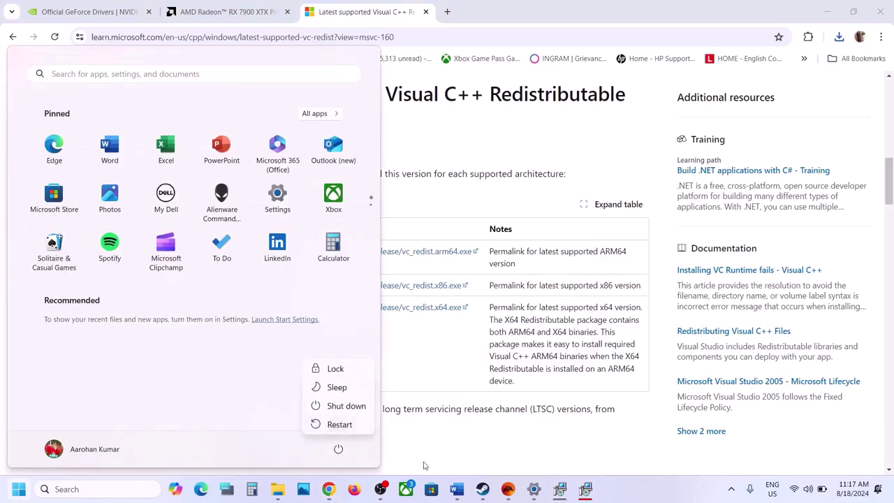
{"action": "left_click", "coordinate": [507, 494]}
{"action": "left_click", "coordinate": [508, 494]}
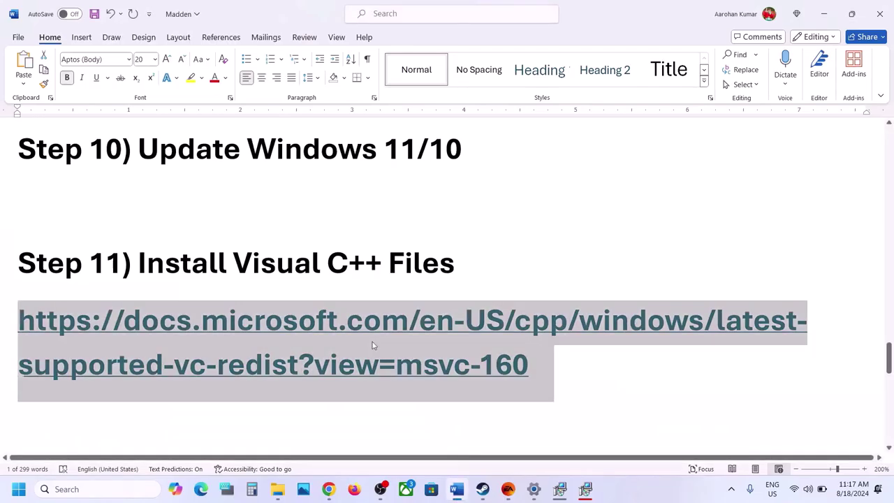
Highlight Step 12's points on unplugging devices, extra controllers and overlays, then switch to Steam.
{"action": "scroll", "coordinate": [373, 342], "scroll_direction": "down", "scroll_amount": 10}
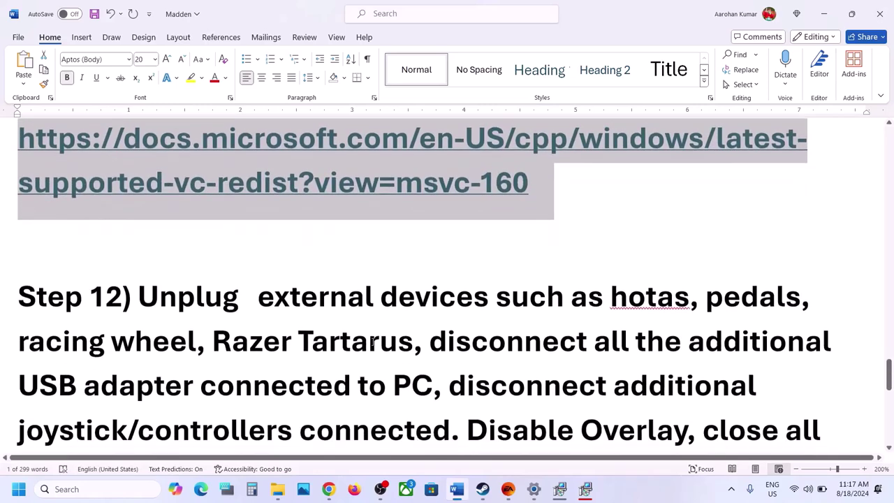
{"action": "scroll", "coordinate": [186, 207], "scroll_direction": "up", "scroll_amount": 3}
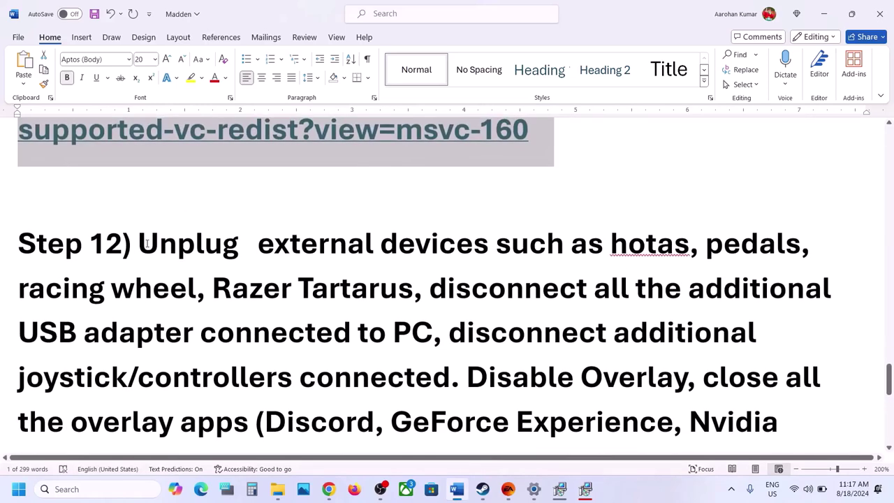
{"action": "left_click_drag", "start_coordinate": [187, 245], "coordinate": [416, 333]}
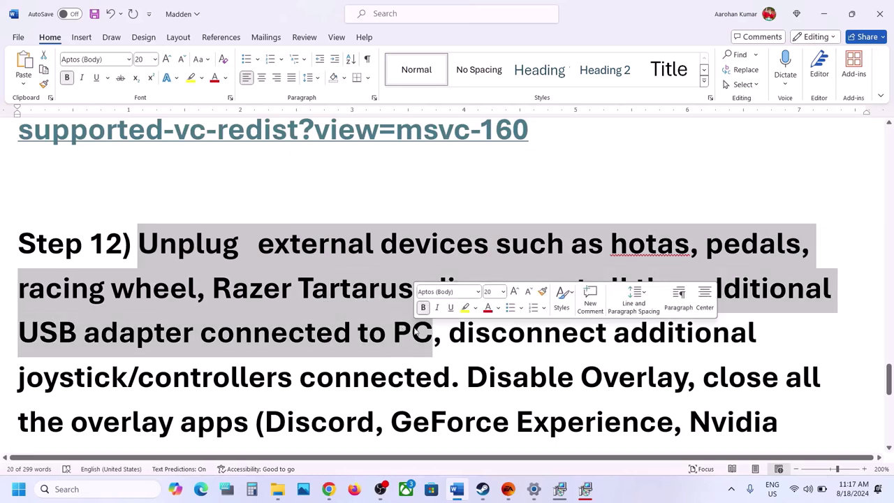
{"action": "scroll", "coordinate": [455, 296], "scroll_direction": "down", "scroll_amount": 1}
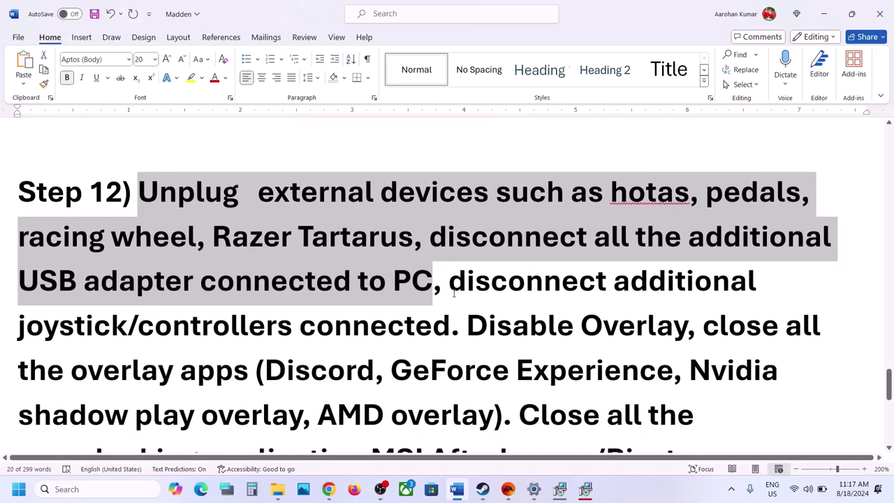
{"action": "left_click_drag", "start_coordinate": [449, 282], "coordinate": [452, 324]}
{"action": "scroll", "coordinate": [452, 324], "scroll_direction": "down", "scroll_amount": 1}
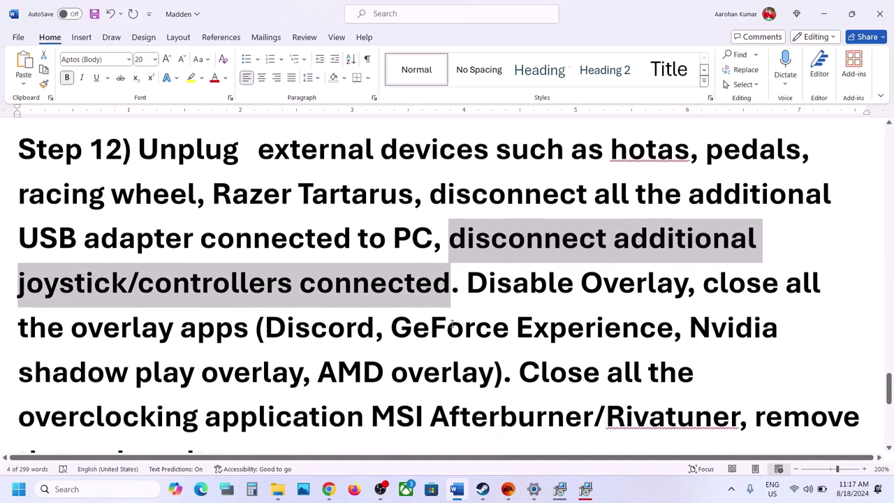
{"action": "left_click_drag", "start_coordinate": [466, 278], "coordinate": [687, 278]}
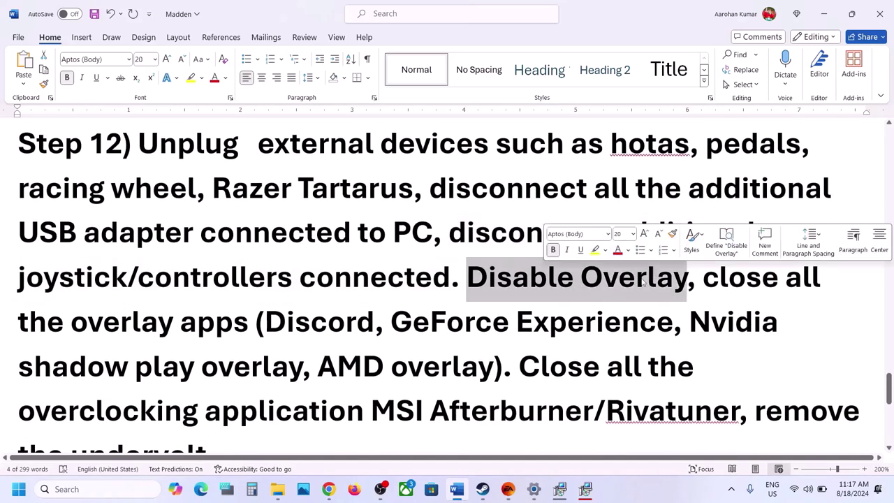
{"action": "left_click", "coordinate": [483, 489]}
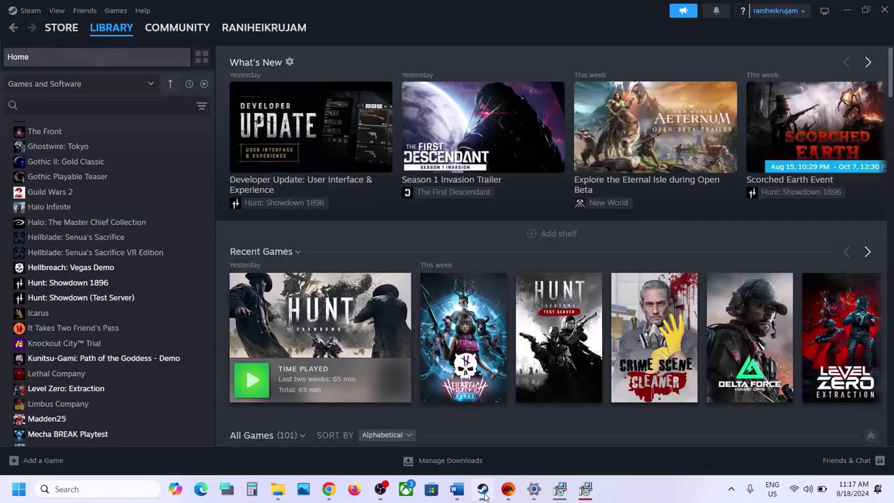
{"action": "right_click", "coordinate": [98, 284]}
{"action": "left_click", "coordinate": [131, 375]}
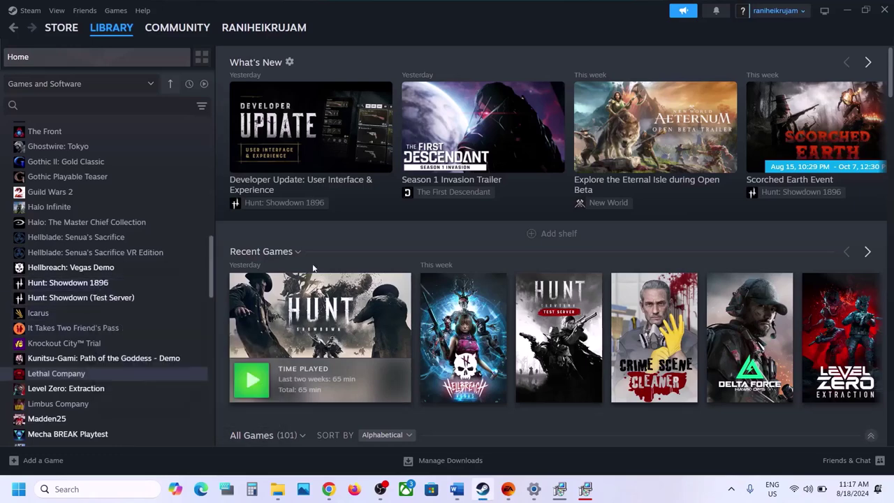
{"action": "left_click", "coordinate": [263, 228]}
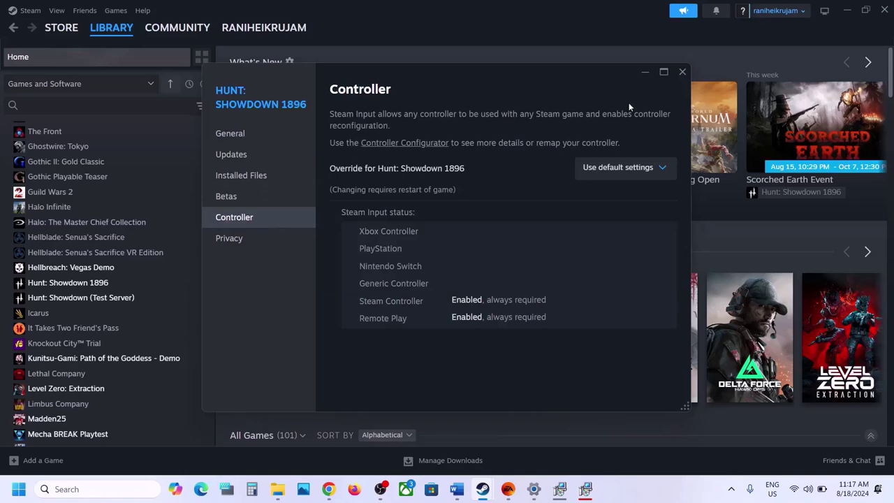
{"action": "left_click", "coordinate": [235, 136]}
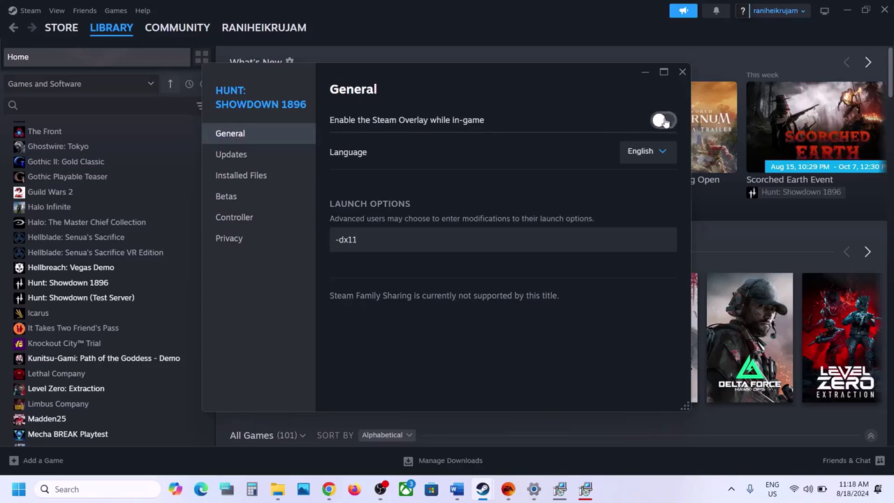
{"action": "left_click", "coordinate": [682, 72]}
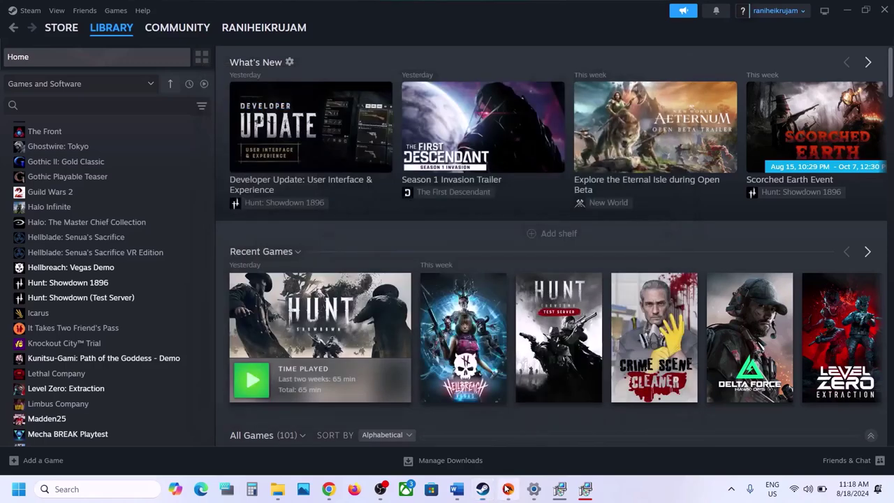
{"action": "left_click", "coordinate": [508, 489]}
Switch off Enable in-game overlay in EA app Application settings, confirm TURN OFF, return to Word.
{"action": "left_click", "coordinate": [12, 11]}
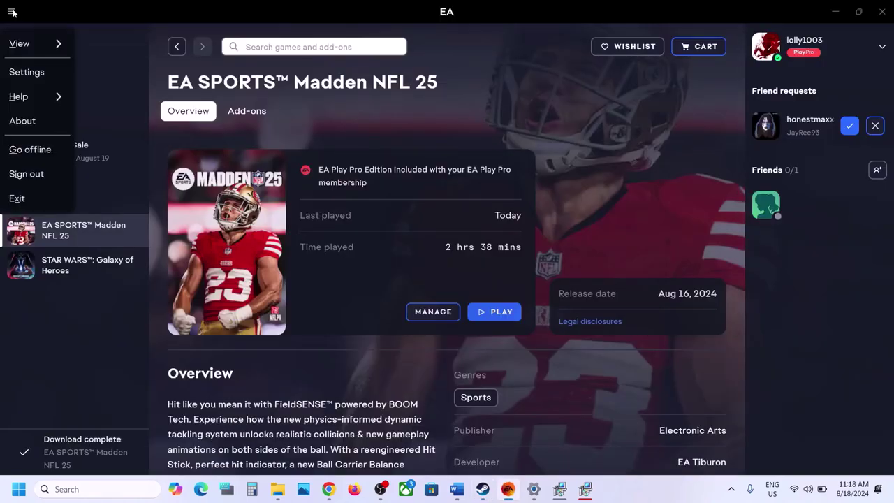
{"action": "left_click", "coordinate": [30, 80]}
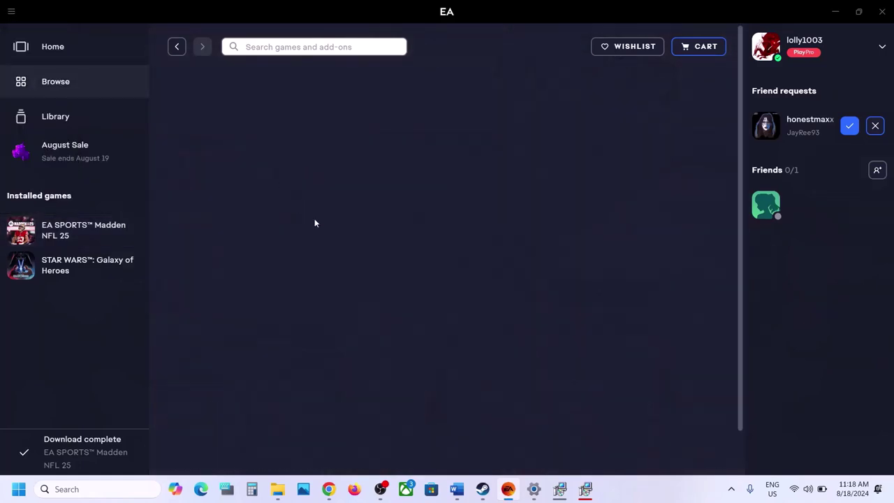
{"action": "left_click", "coordinate": [266, 114]}
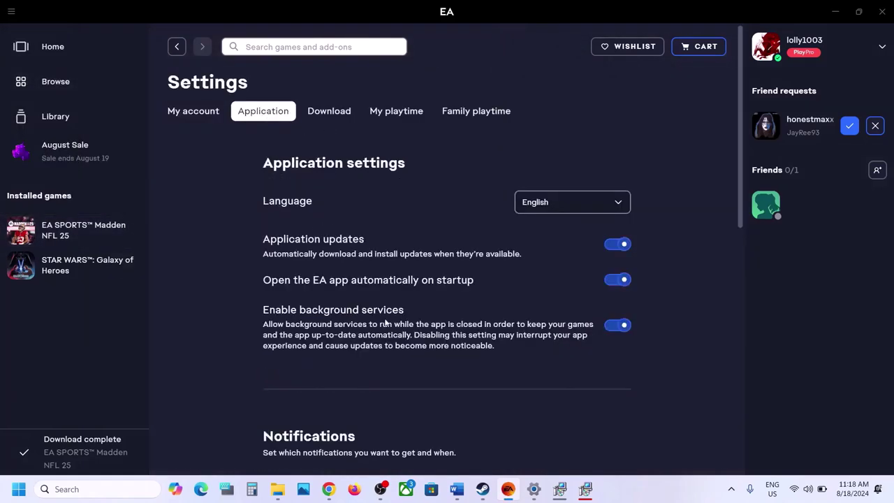
{"action": "scroll", "coordinate": [385, 321], "scroll_direction": "down", "scroll_amount": 7}
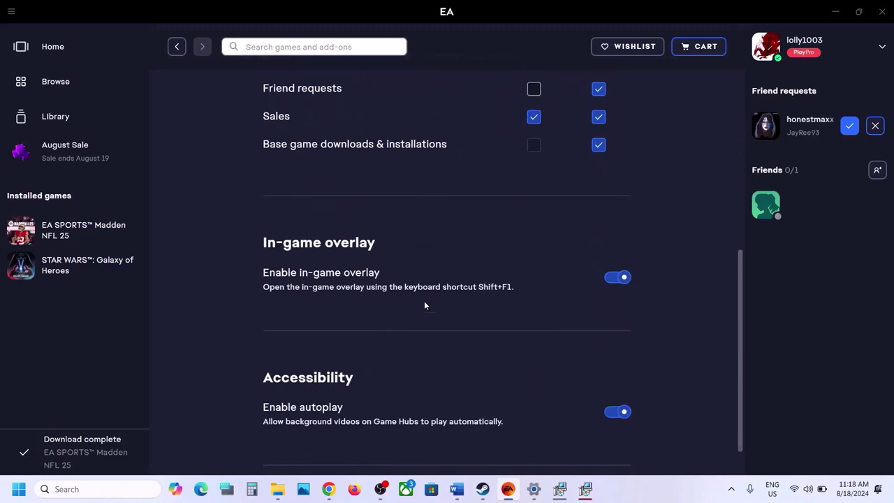
{"action": "left_click", "coordinate": [612, 279]}
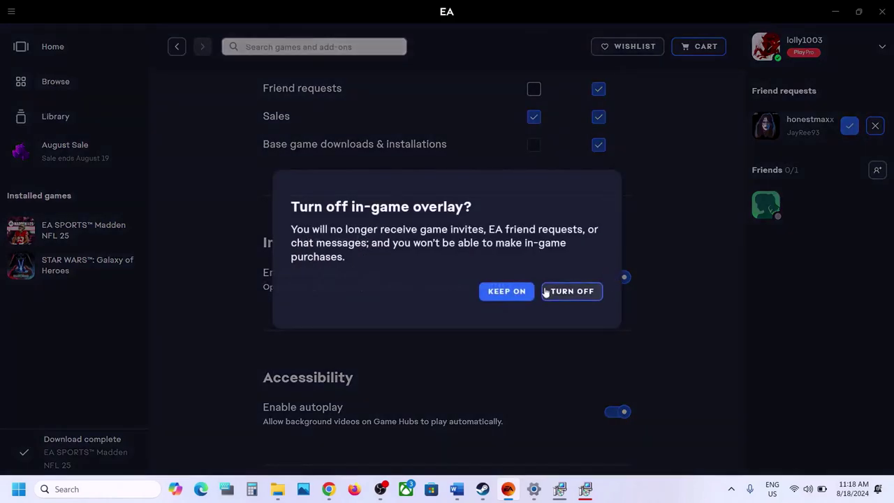
{"action": "left_click", "coordinate": [571, 292]}
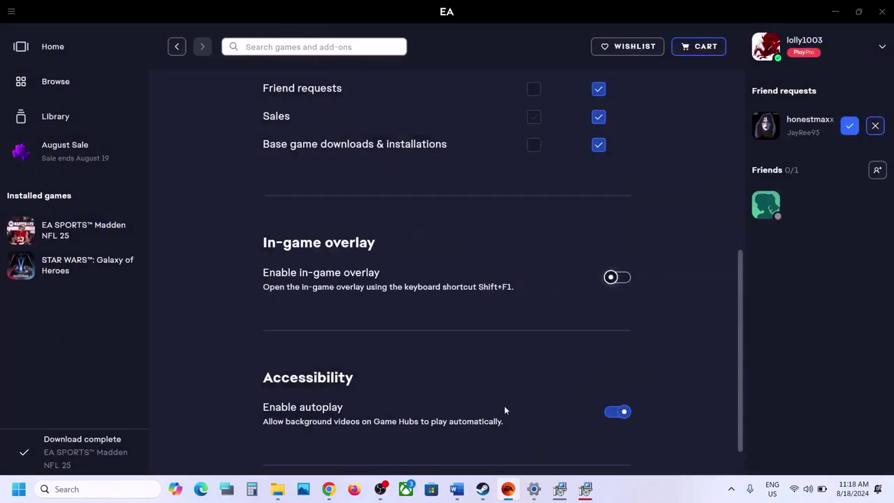
{"action": "left_click", "coordinate": [457, 489]}
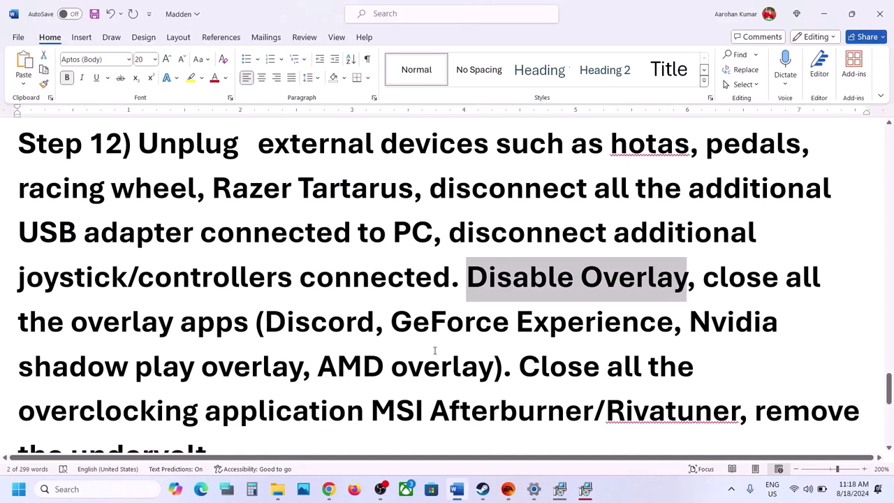
{"action": "left_click_drag", "start_coordinate": [275, 320], "coordinate": [601, 315]}
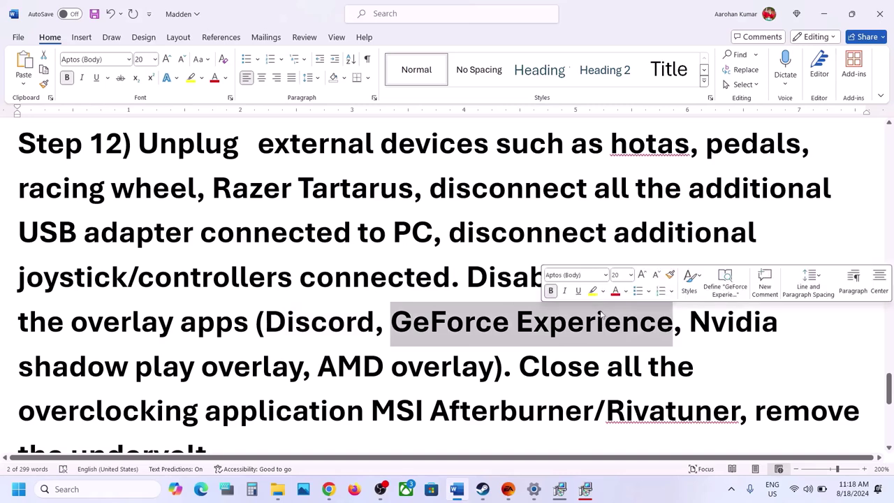
{"action": "left_click", "coordinate": [213, 329]}
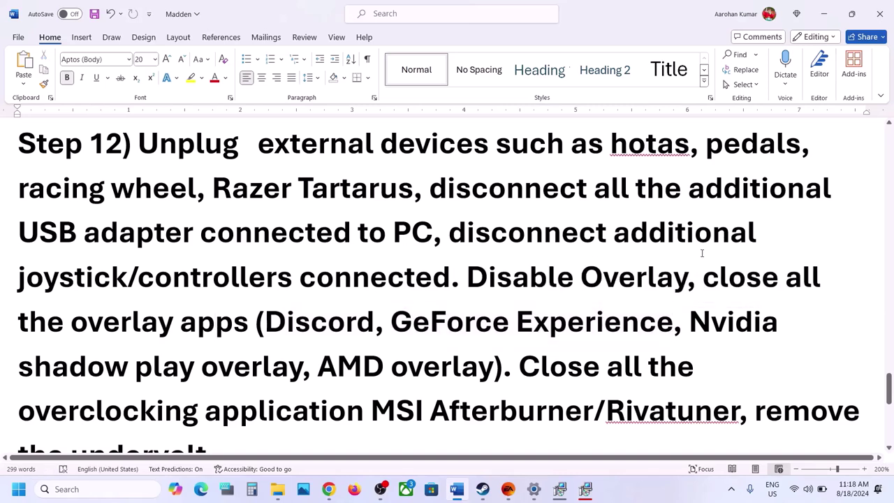
{"action": "left_click_drag", "start_coordinate": [702, 273], "coordinate": [457, 363]}
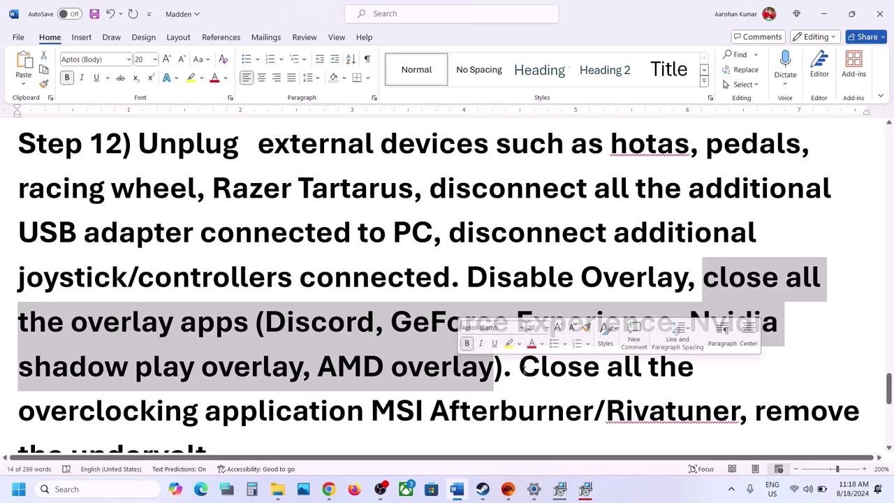
{"action": "left_click_drag", "start_coordinate": [519, 366], "coordinate": [395, 412]}
{"action": "scroll", "coordinate": [422, 322], "scroll_direction": "down", "scroll_amount": 2}
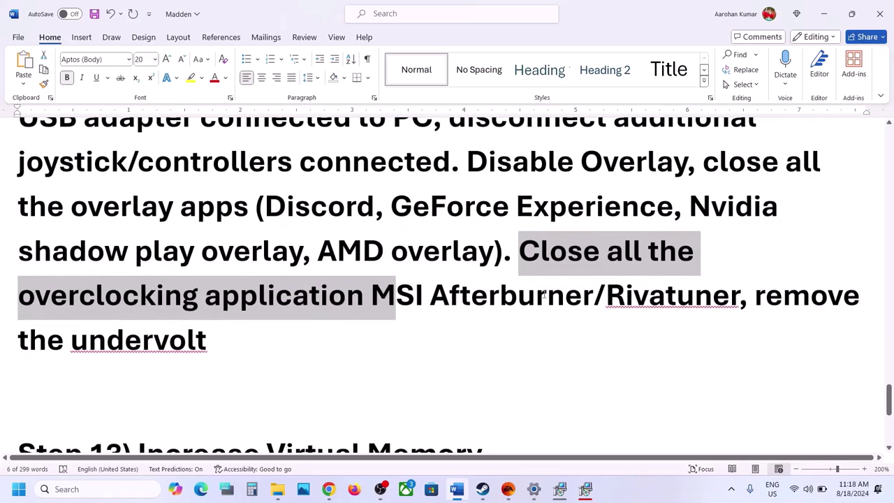